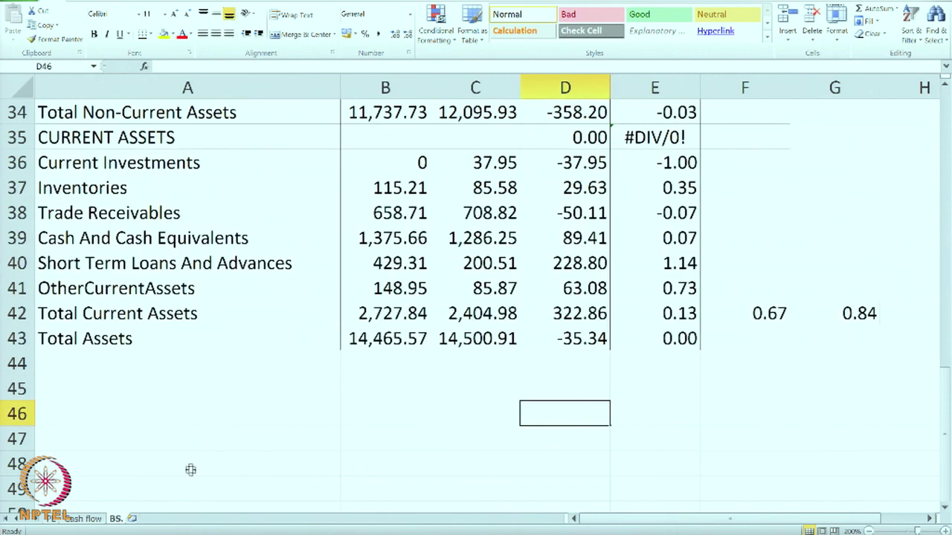
# Step: Enter the heading "Commonsize statement" in cell A2, above the company name on the profit and loss sheet
pyautogui.scroll(1, 281, 459)
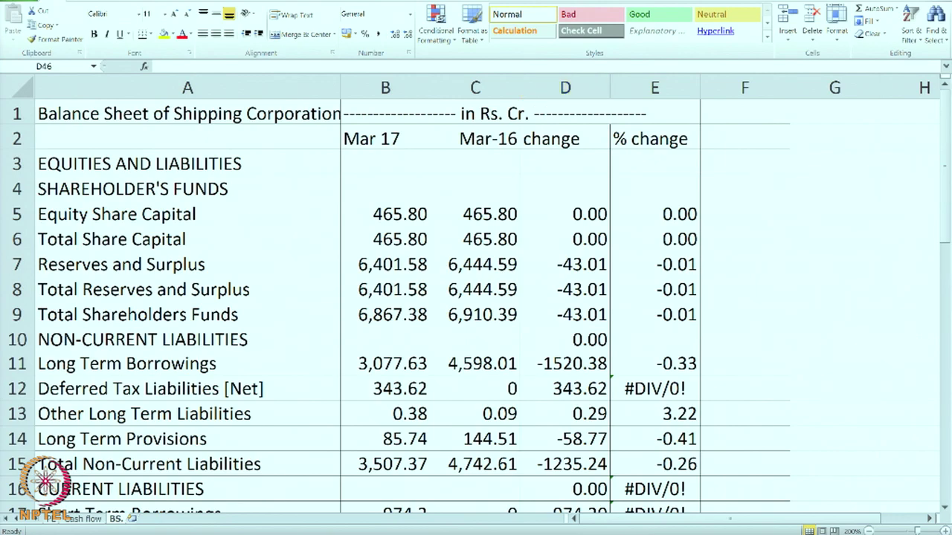
pyautogui.click(536, 465)
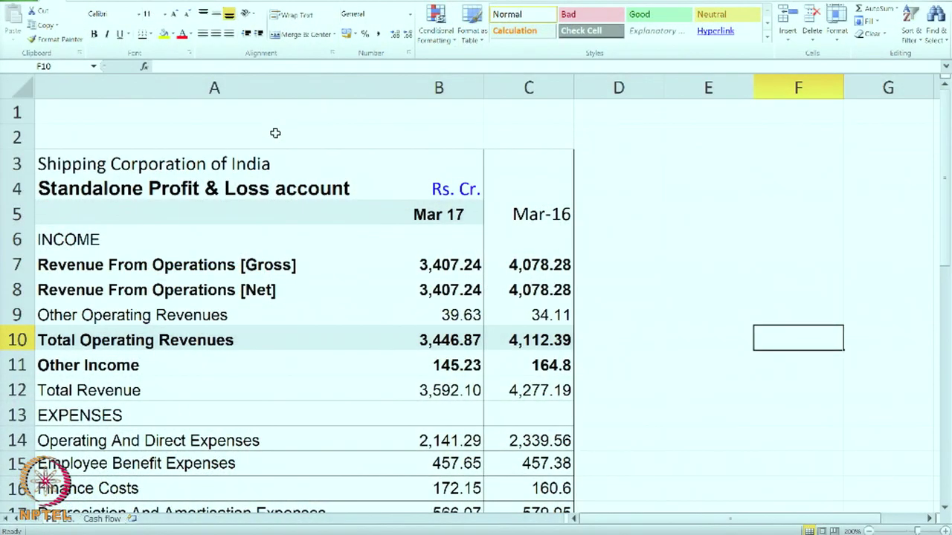
pyautogui.click(275, 133)
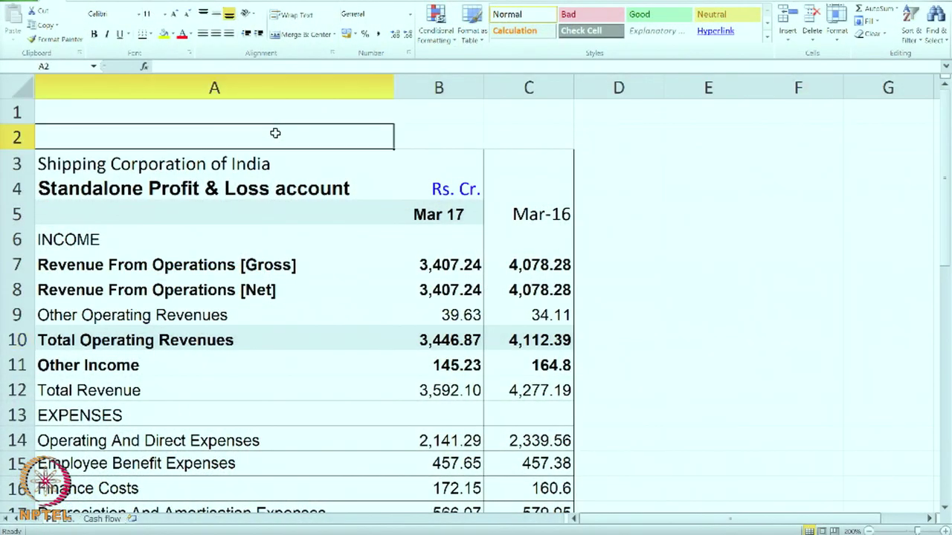
pyautogui.write('C')
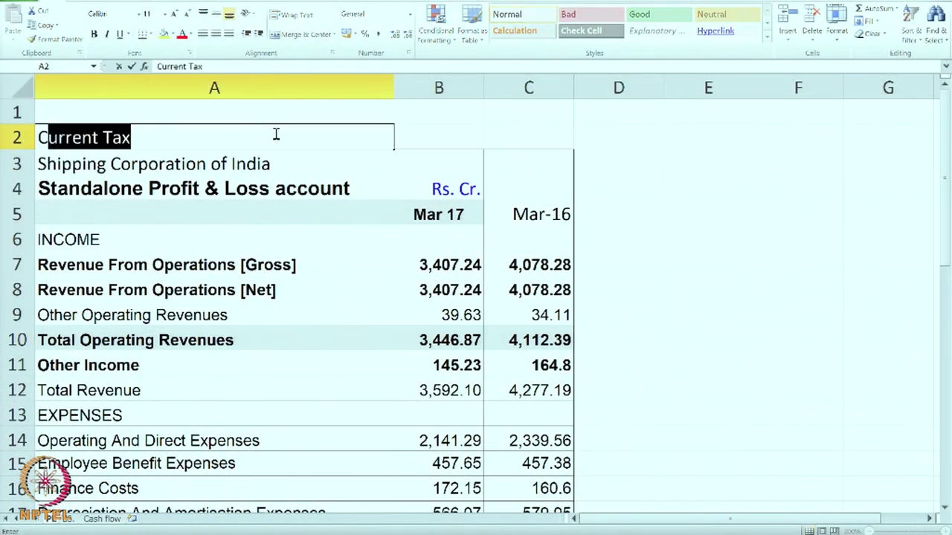
pyautogui.write('ommom')
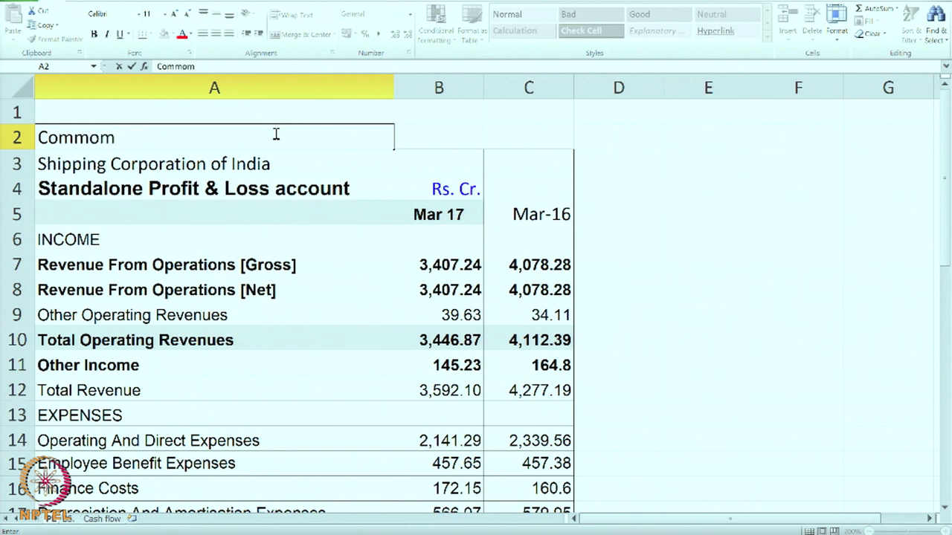
pyautogui.write('size st')
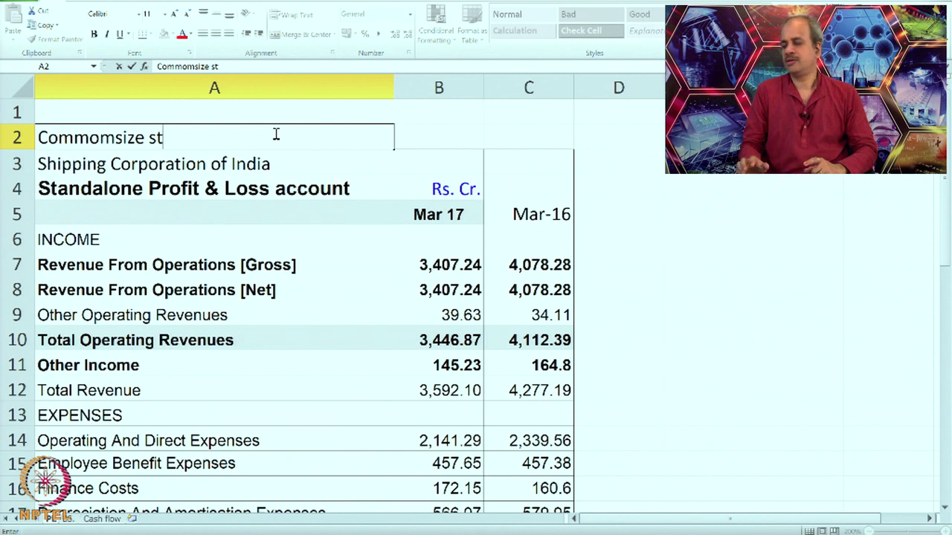
pyautogui.click(115, 140)
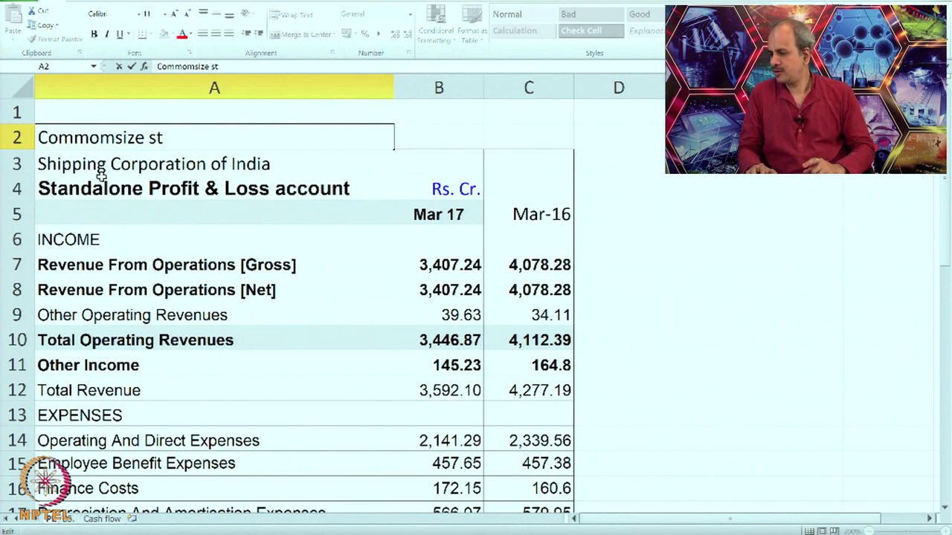
pyautogui.press('BackSpace')
pyautogui.write('n')
pyautogui.click(177, 136)
pyautogui.write('atem')
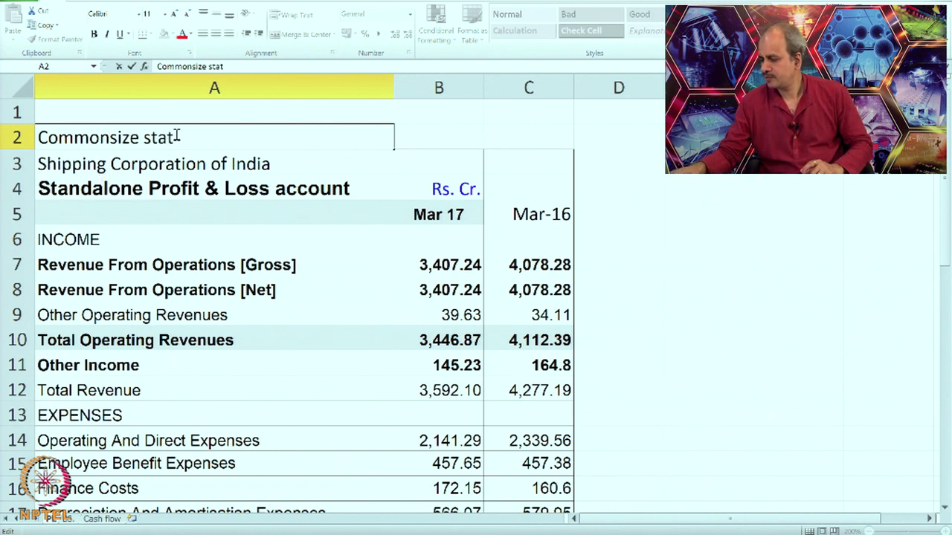
pyautogui.write('ent')
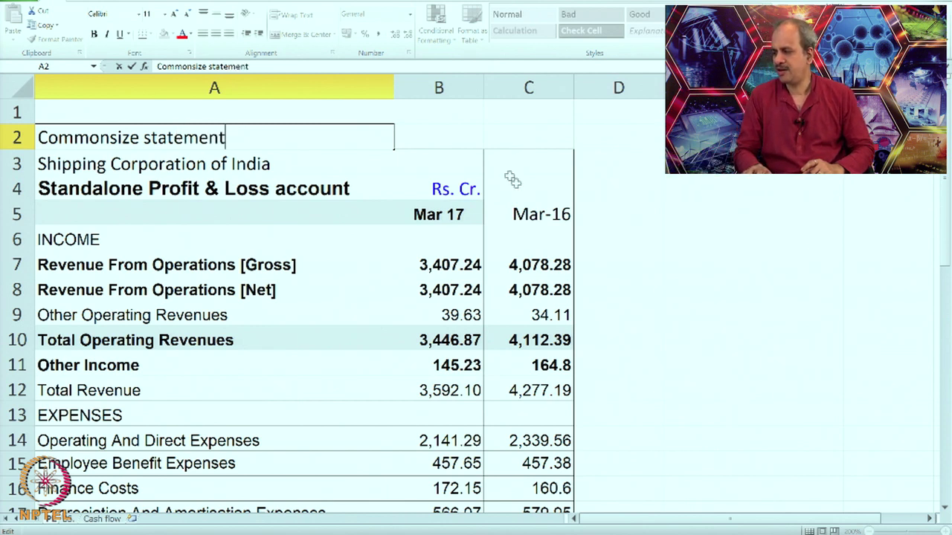
pyautogui.click(598, 219)
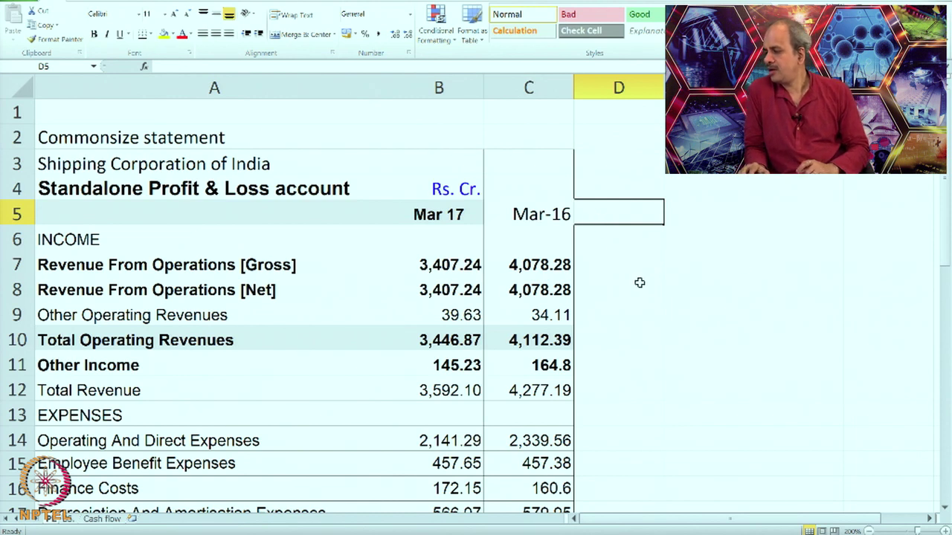
# Step: Review the revenue, expense, profit and tax rows of the profit and loss account for Mar 17 and Mar-16
pyautogui.scroll(-1, 636, 286)
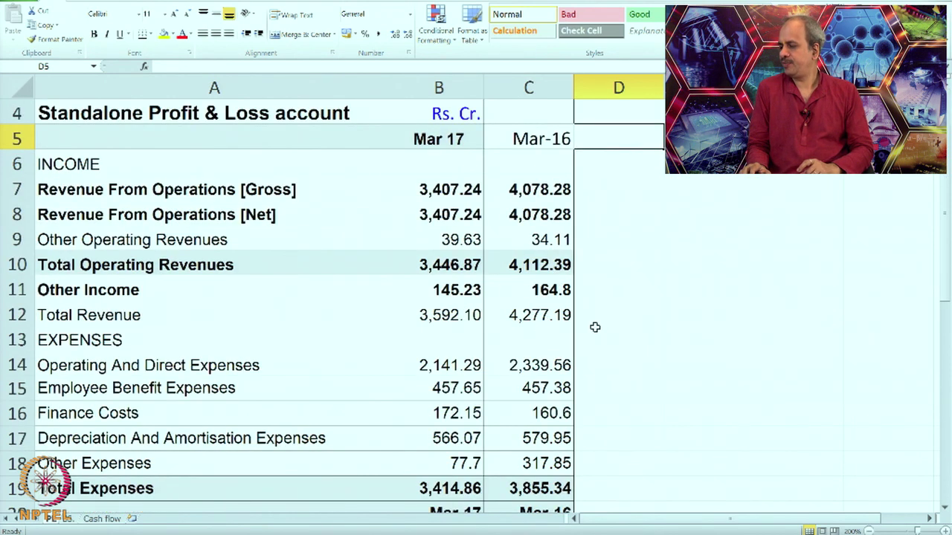
pyautogui.click(455, 194)
pyautogui.click(545, 193)
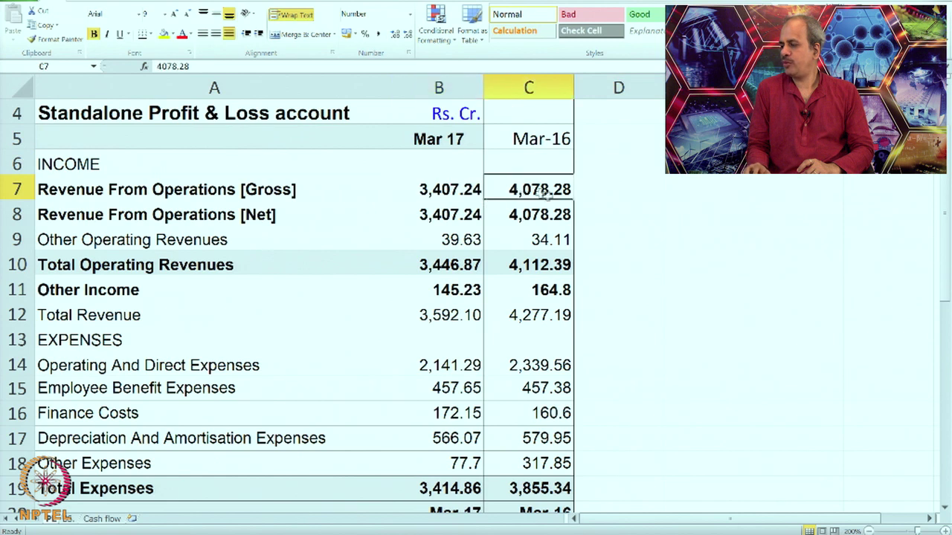
pyautogui.scroll(-1, 595, 287)
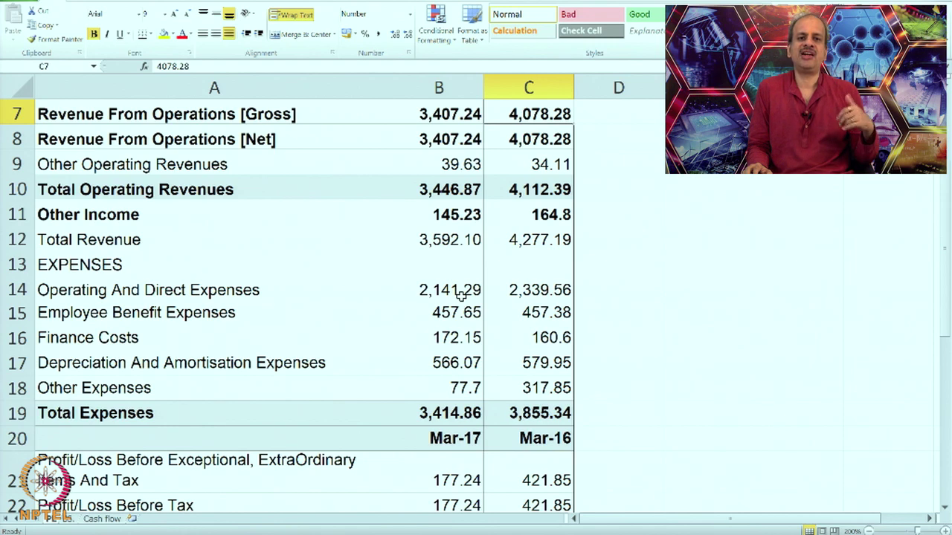
pyautogui.scroll(-5, 532, 292)
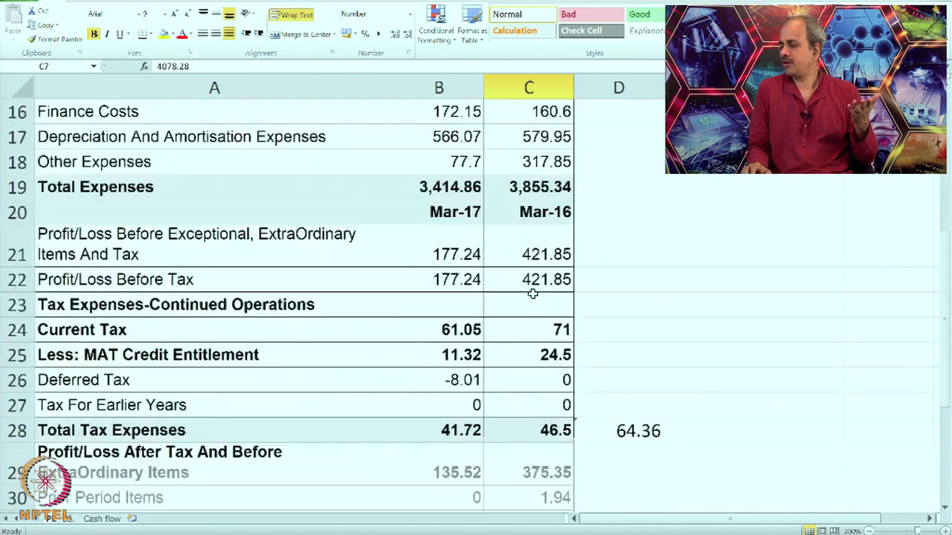
pyautogui.scroll(3, 492, 331)
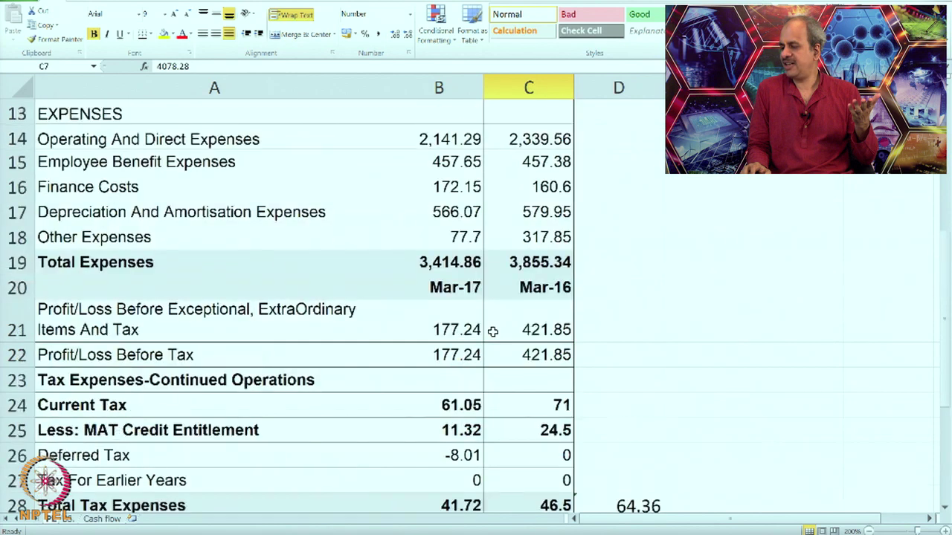
pyautogui.scroll(-1, 492, 332)
pyautogui.scroll(5, 491, 333)
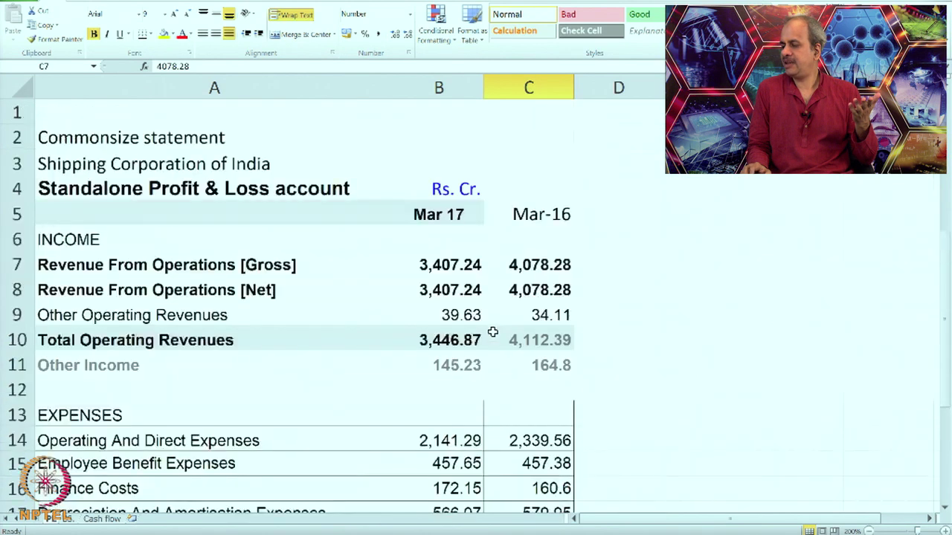
pyautogui.click(449, 264)
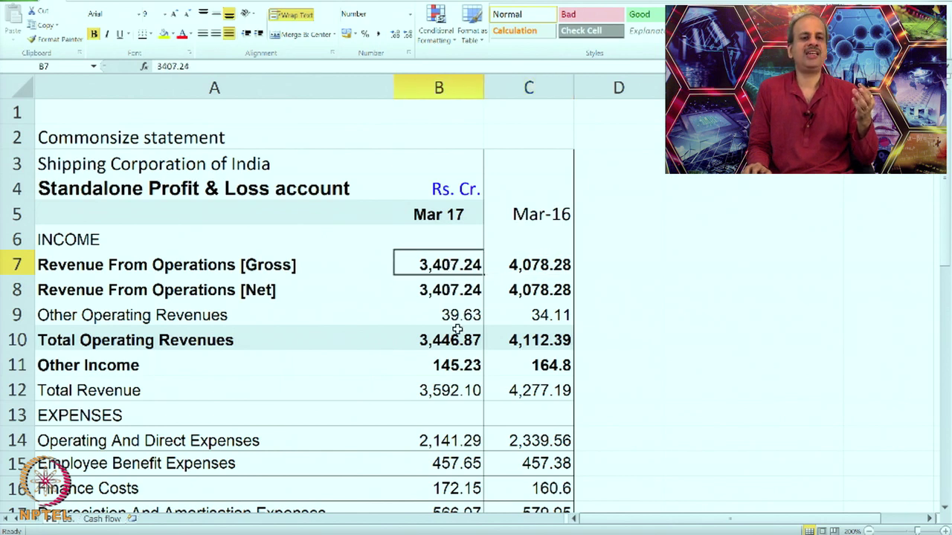
pyautogui.click(617, 263)
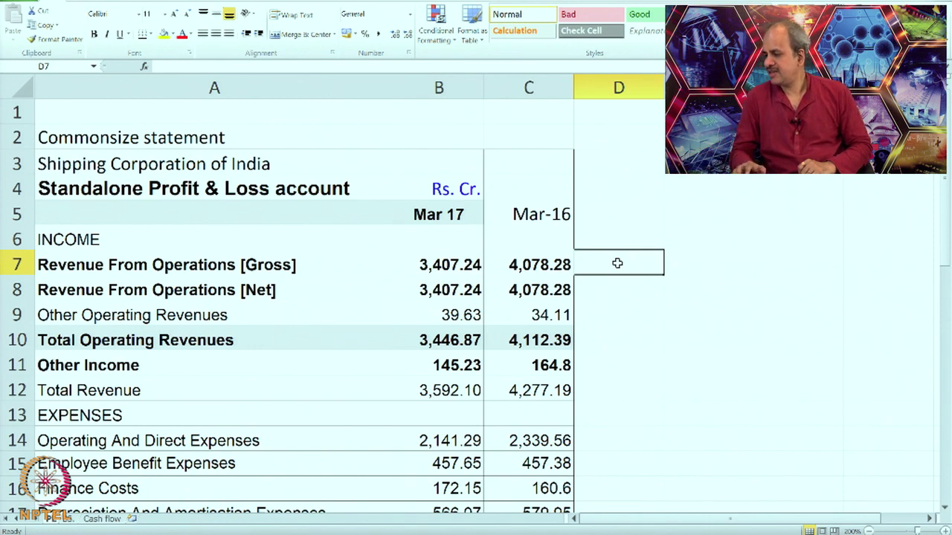
pyautogui.scroll(-1, 617, 263)
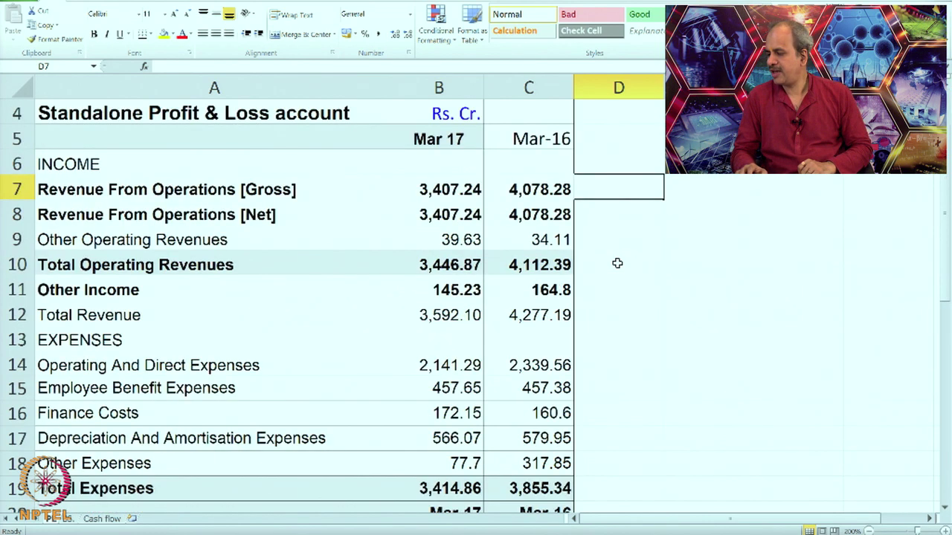
pyautogui.click(196, 361)
pyautogui.click(440, 364)
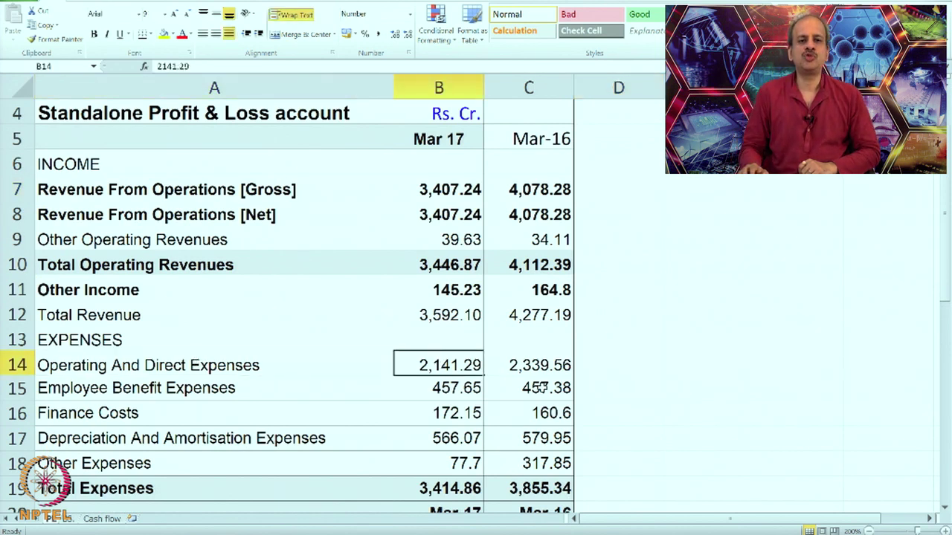
# Step: In D14, divide the Mar 17 Operating And Direct Expenses by net revenue from operations with the formula =B14/B8
pyautogui.click(611, 374)
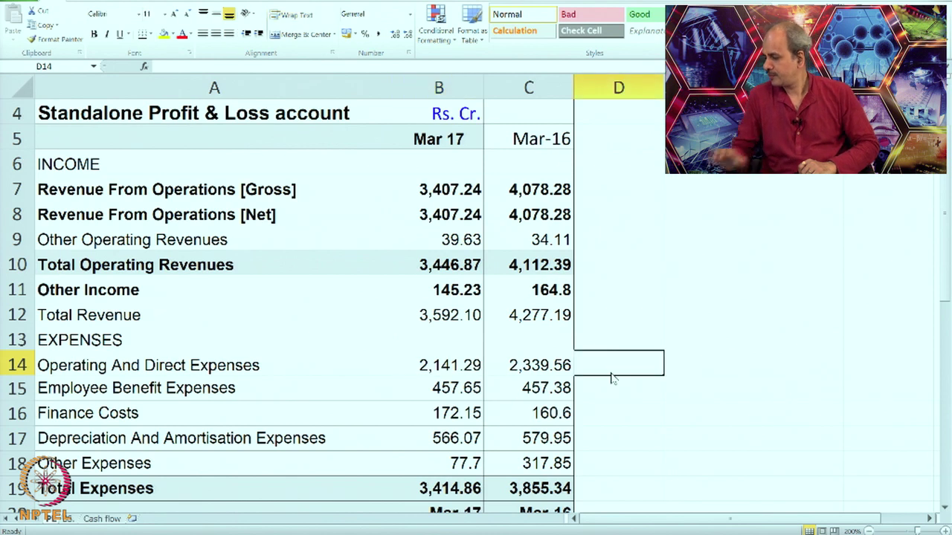
pyautogui.write('=')
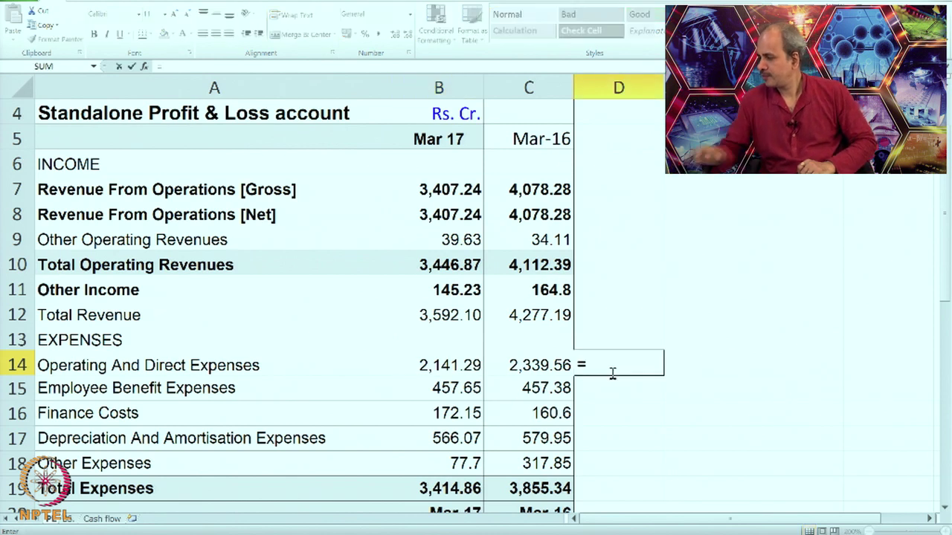
pyautogui.click(465, 365)
pyautogui.write('/')
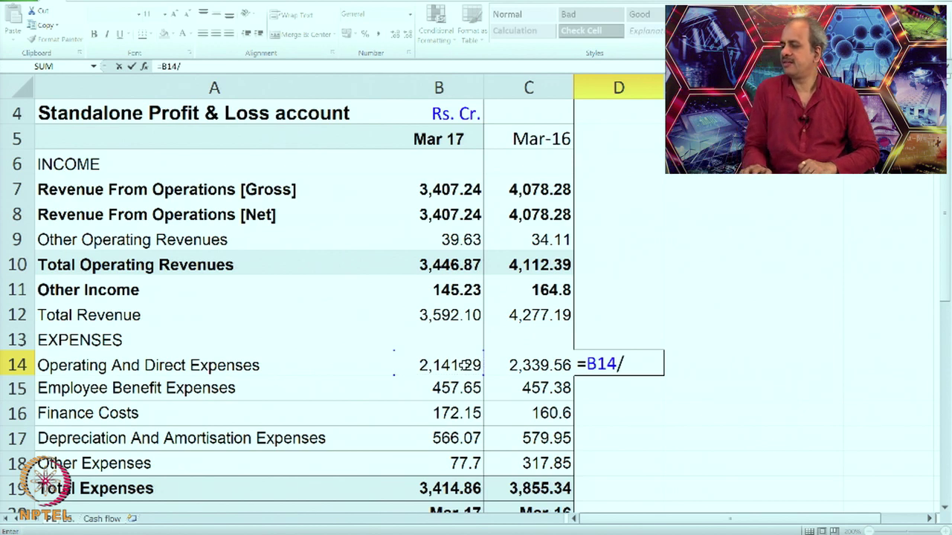
pyautogui.click(446, 215)
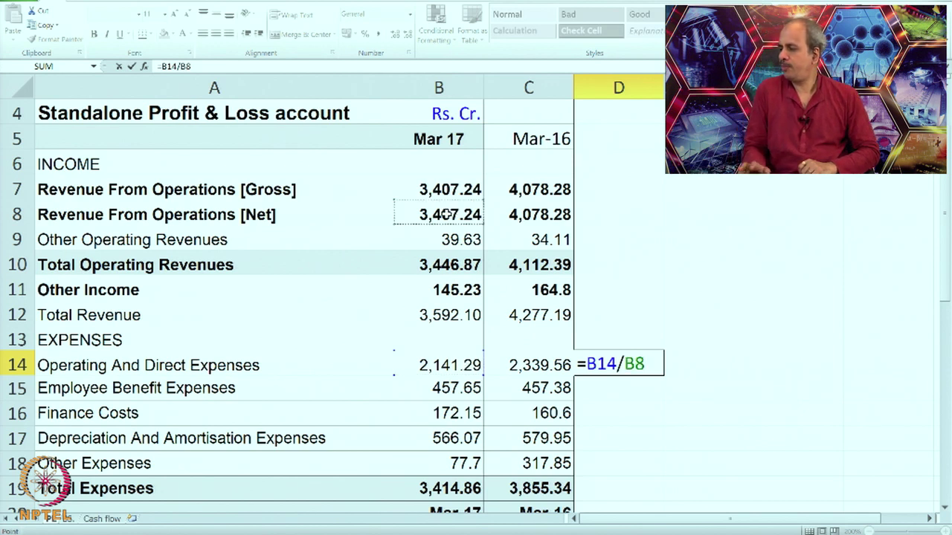
pyautogui.press('Return')
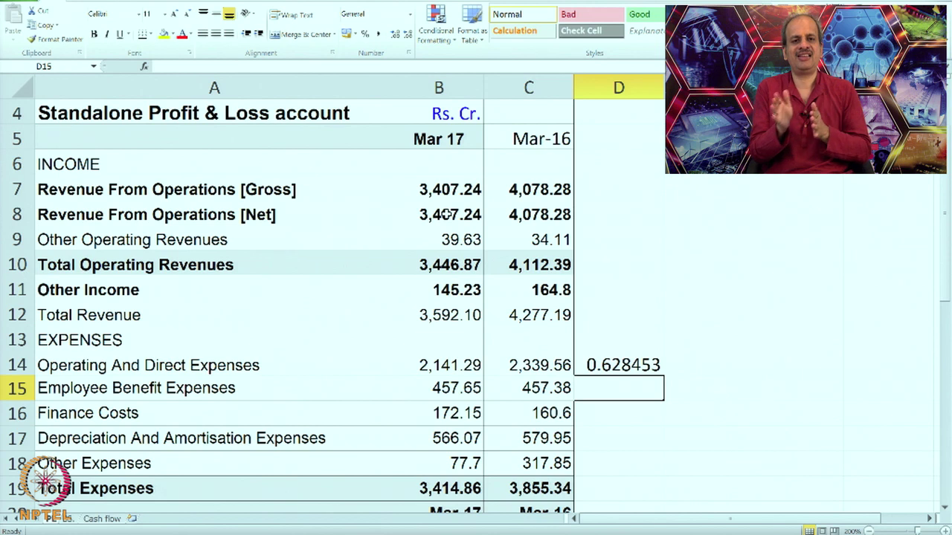
# Step: Lock the row of the revenue reference in D14 so the formula reads =B14/B$8
pyautogui.click(629, 363)
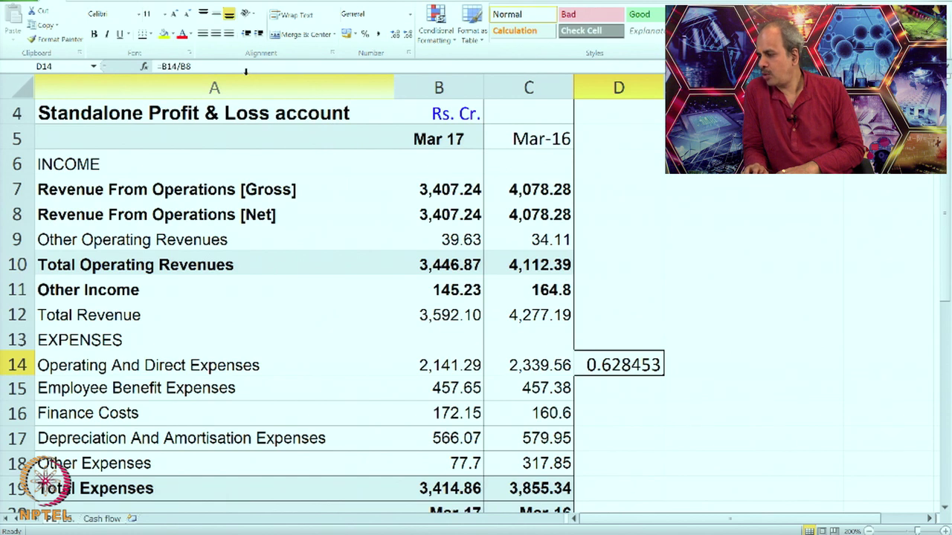
pyautogui.click(186, 65)
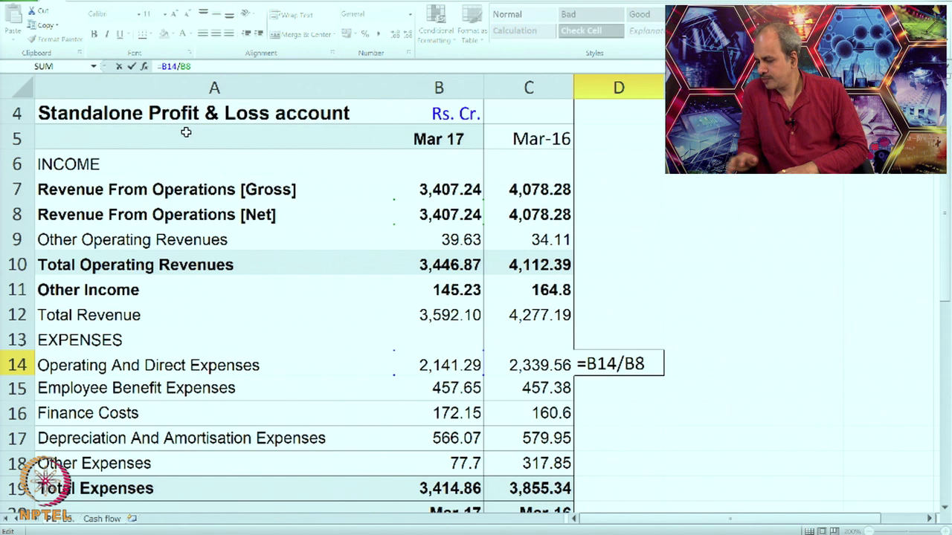
pyautogui.write('$')
pyautogui.press('Return')
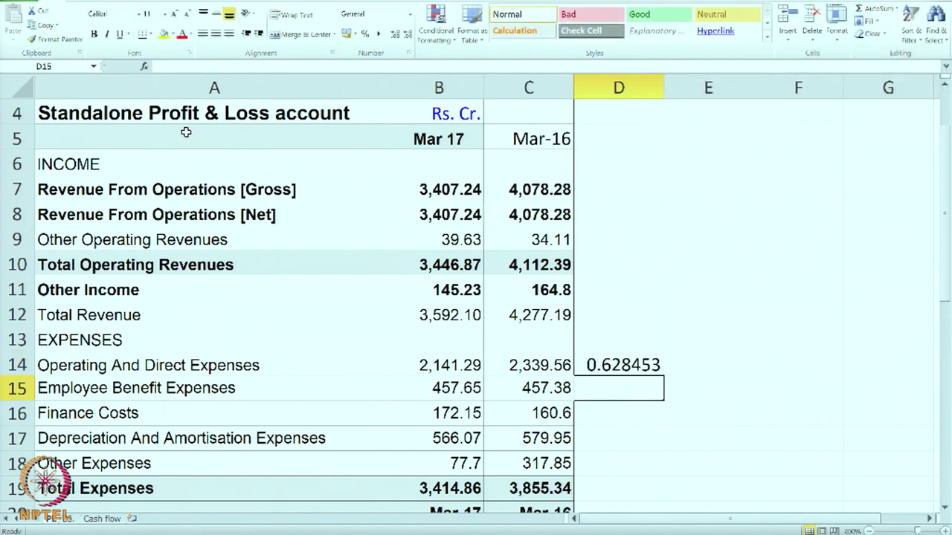
# Step: Fill the D14 ratio formula down column D to the Profit/Loss For The Period row, D33
pyautogui.click(641, 365)
pyautogui.scroll(-2, 632, 372)
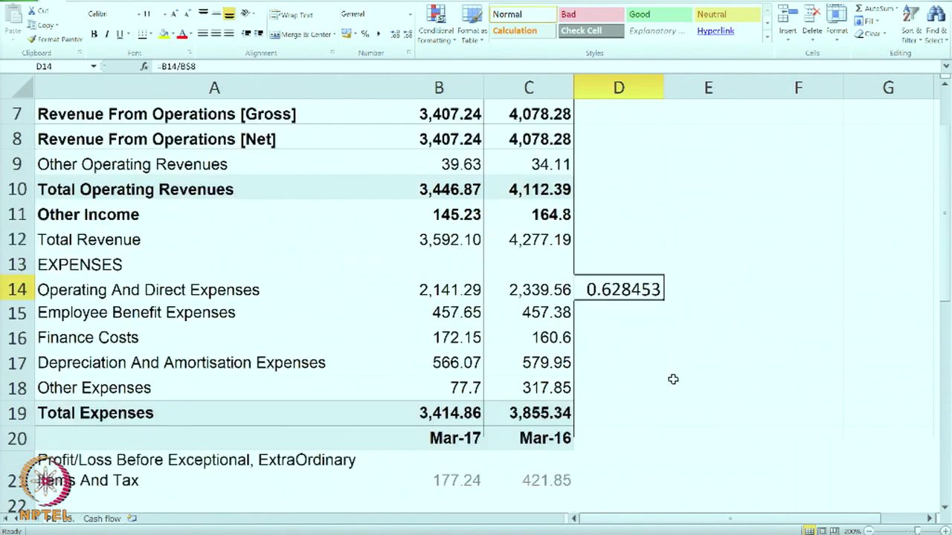
pyautogui.moveTo(662, 225); pyautogui.dragTo(660, 477)
pyautogui.click(712, 423)
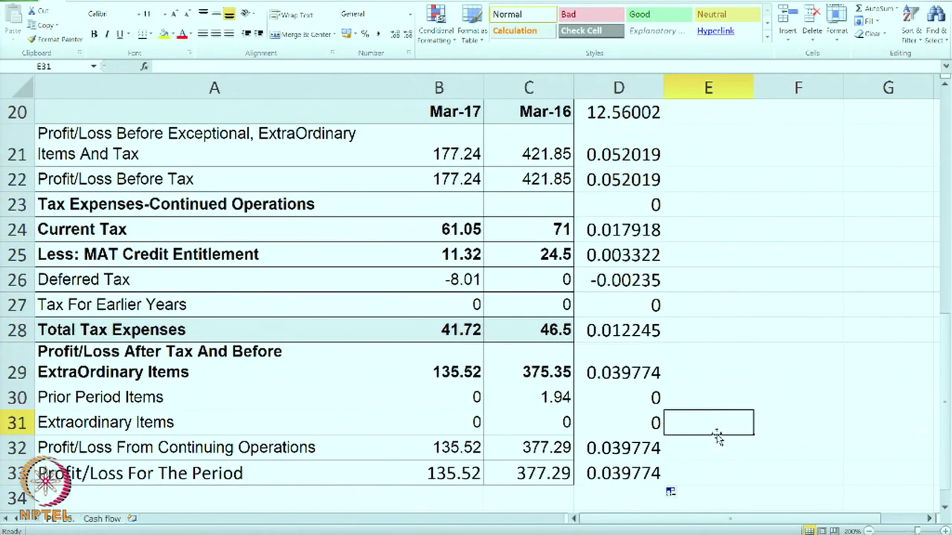
# Step: Copy the D14 ratio formula into the income rows D7:D12, from Revenue From Operations [Gross] to Total Revenue
pyautogui.scroll(2, 707, 417)
pyautogui.scroll(3, 707, 417)
pyautogui.scroll(-1, 706, 418)
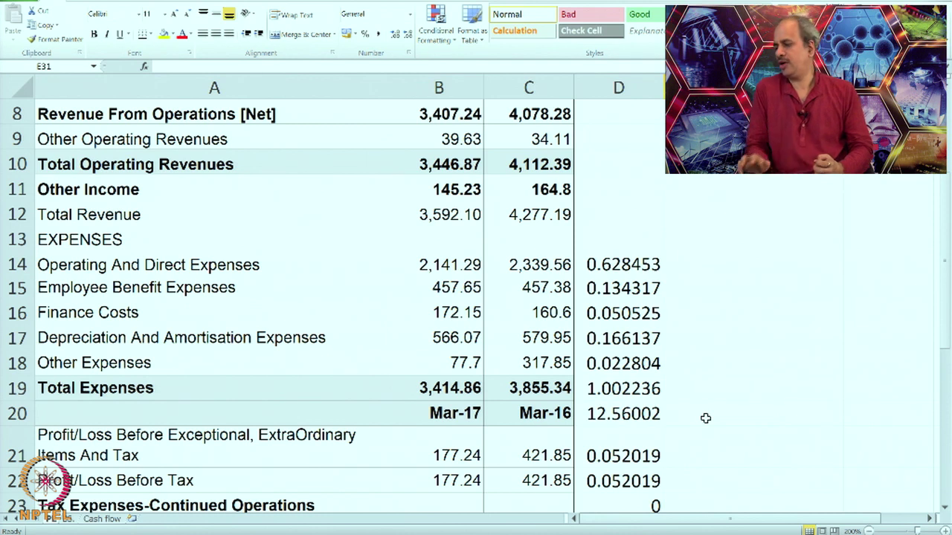
pyautogui.click(646, 268)
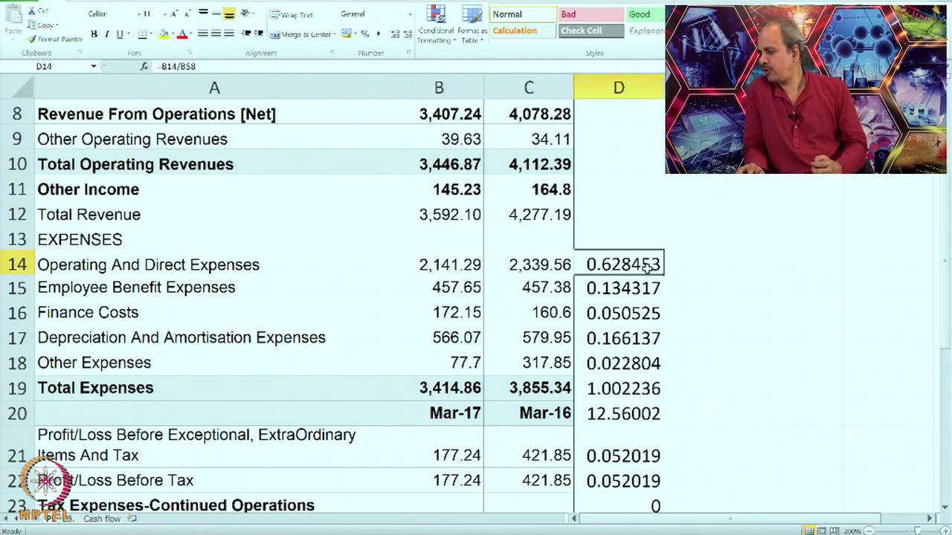
pyautogui.hotkey('ctrl', 'c')
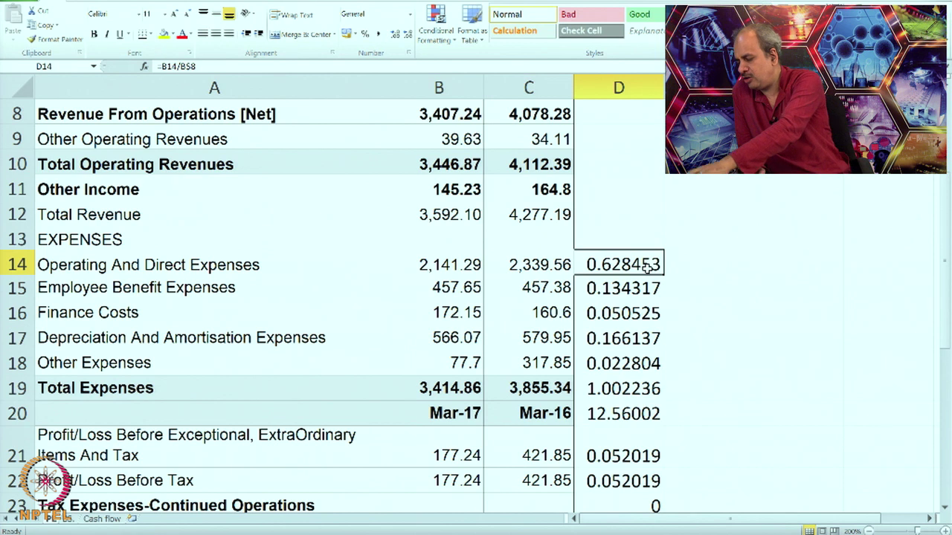
pyautogui.scroll(1, 647, 269)
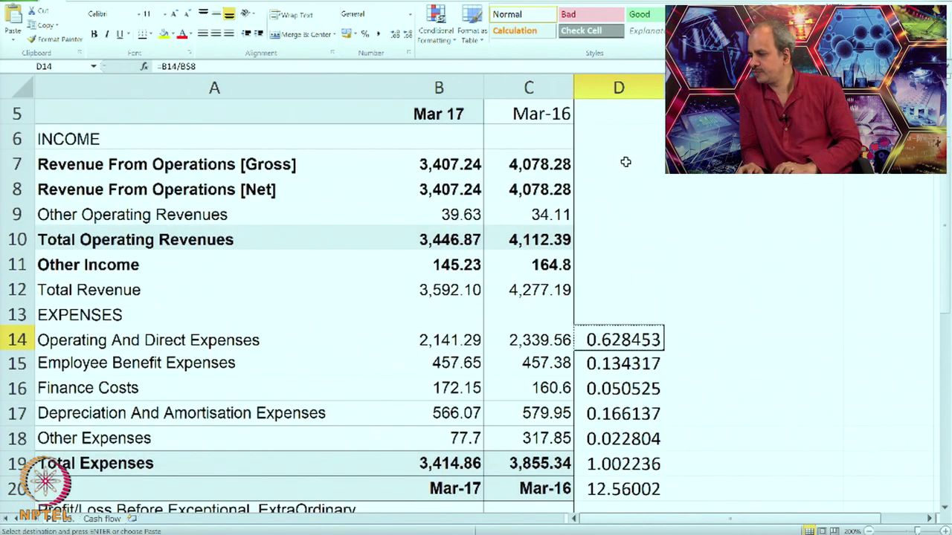
pyautogui.moveTo(627, 161); pyautogui.dragTo(623, 278)
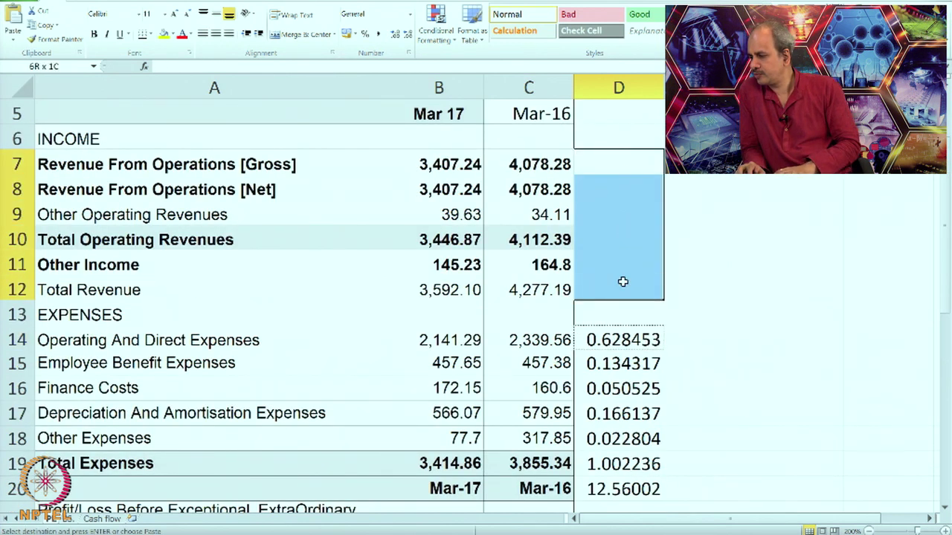
pyautogui.hotkey('ctrl', 'v')
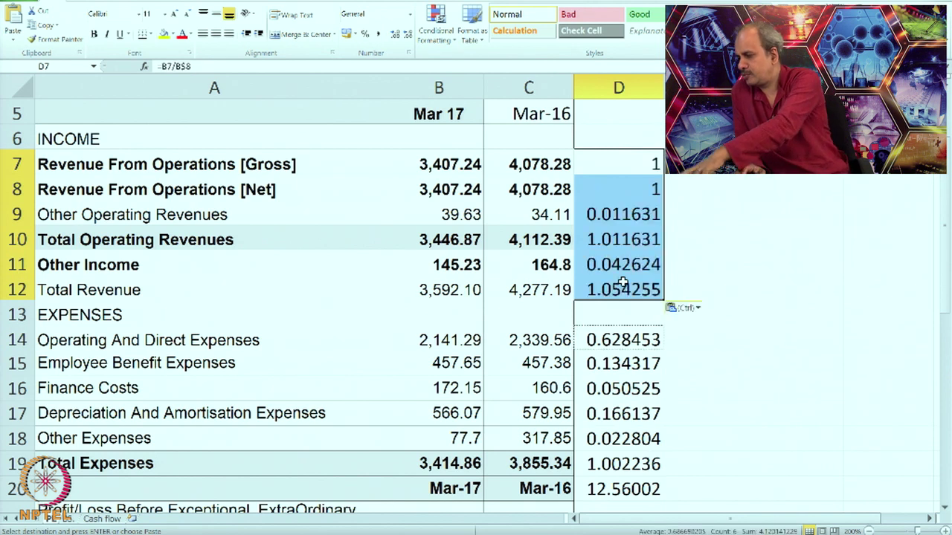
pyautogui.click(699, 341)
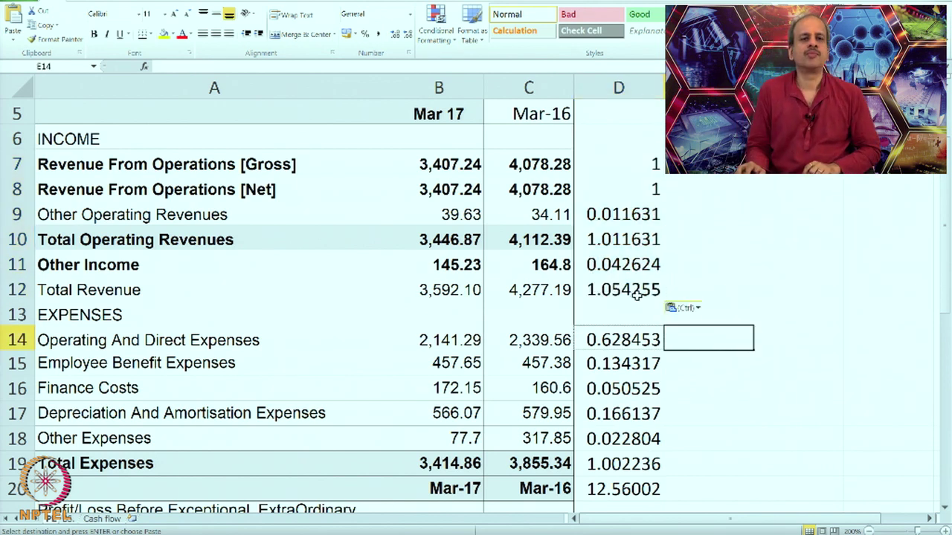
# Step: Format the whole of column D with the Percentage number format
pyautogui.click(605, 198)
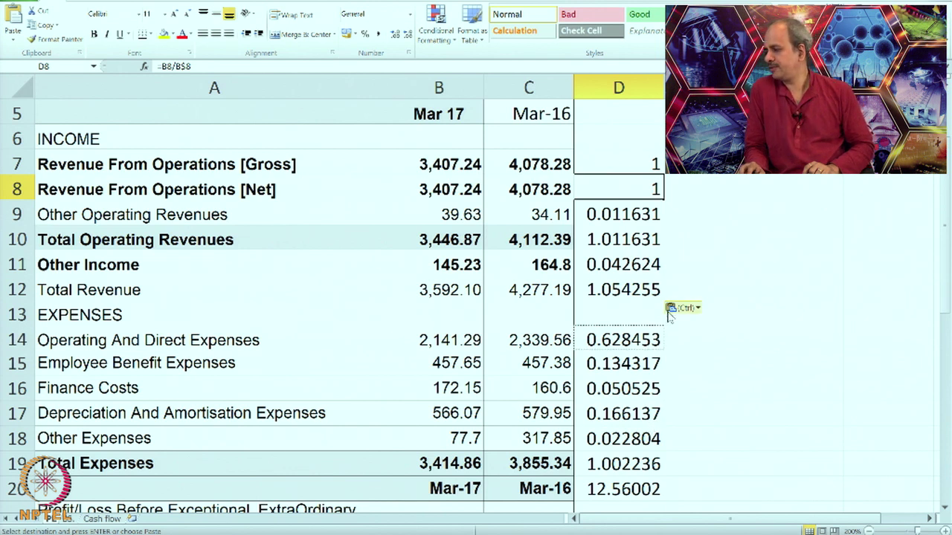
pyautogui.click(640, 87)
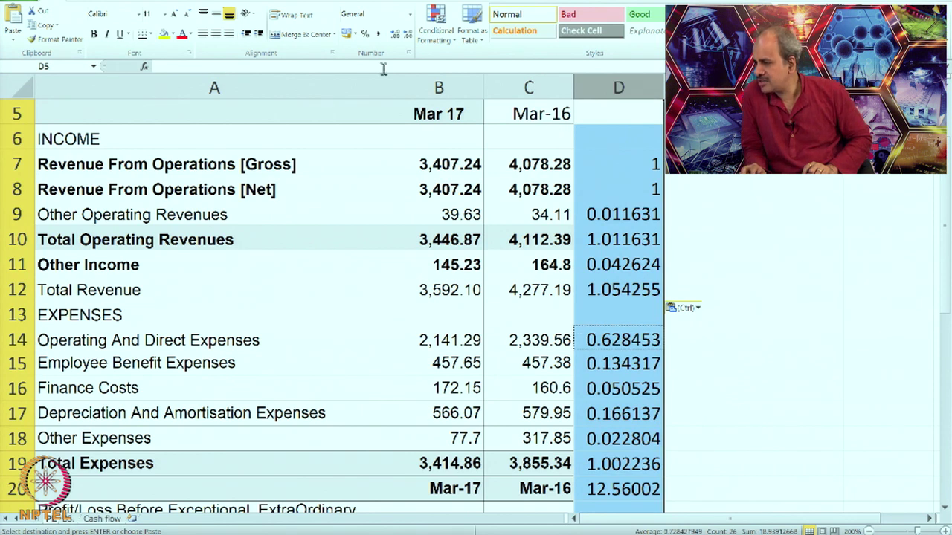
pyautogui.click(367, 35)
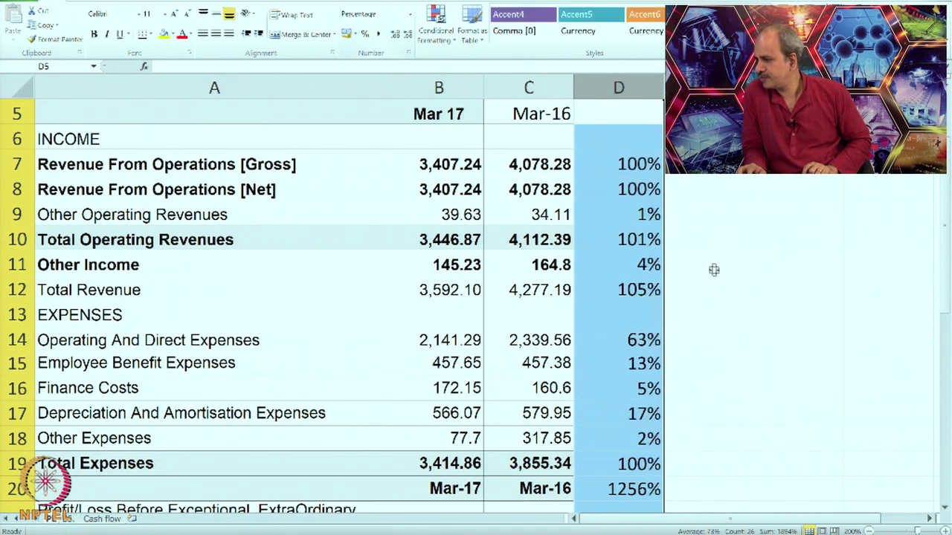
pyautogui.click(712, 267)
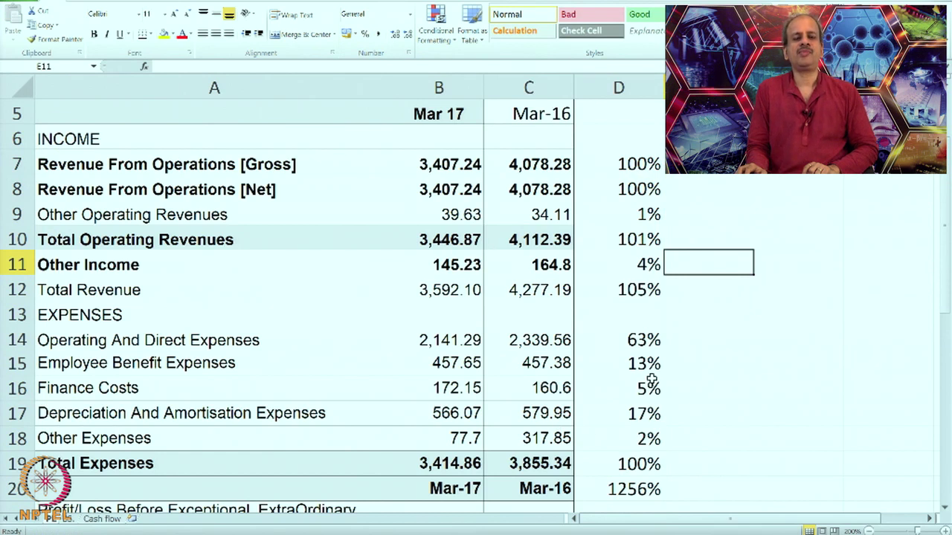
pyautogui.click(632, 340)
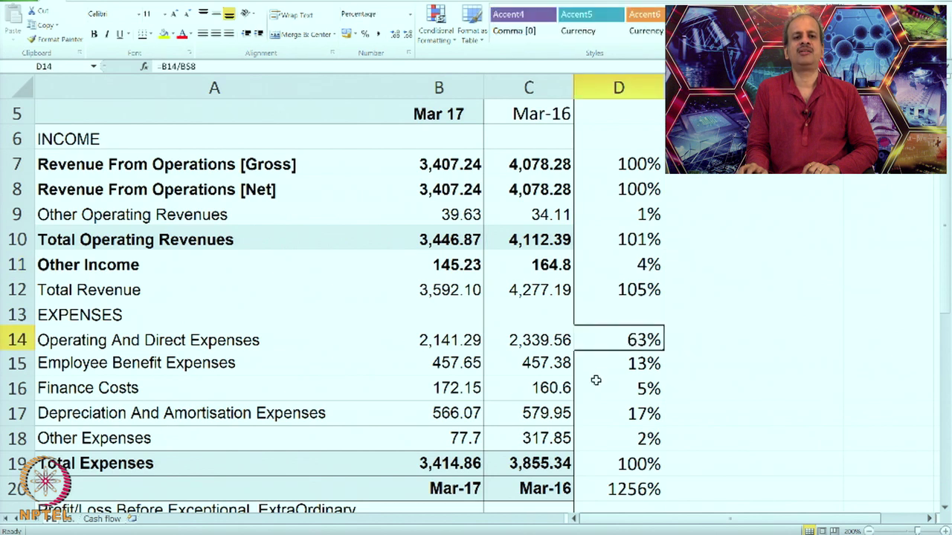
# Step: Try to paste a copy of the entire column D at E7 and at E5
pyautogui.click(614, 87)
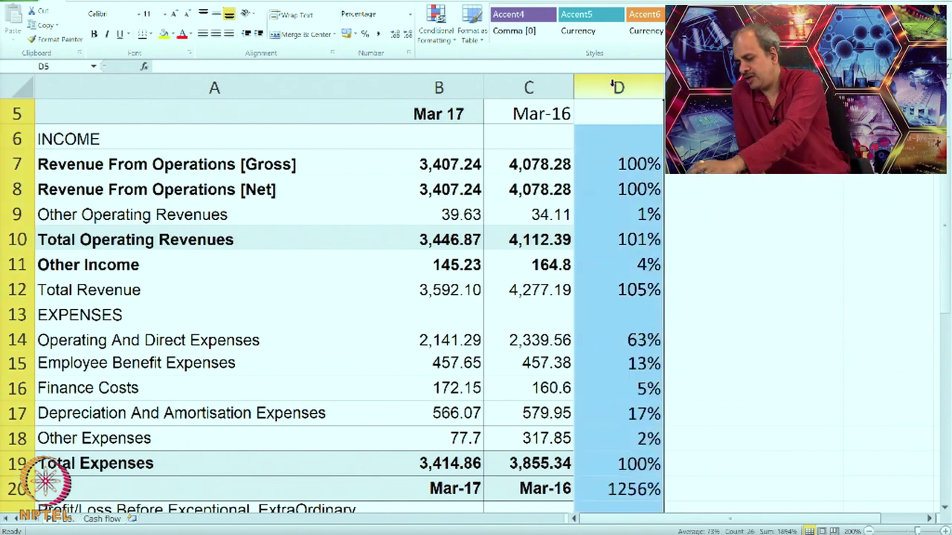
pyautogui.hotkey('ctrl', 'c')
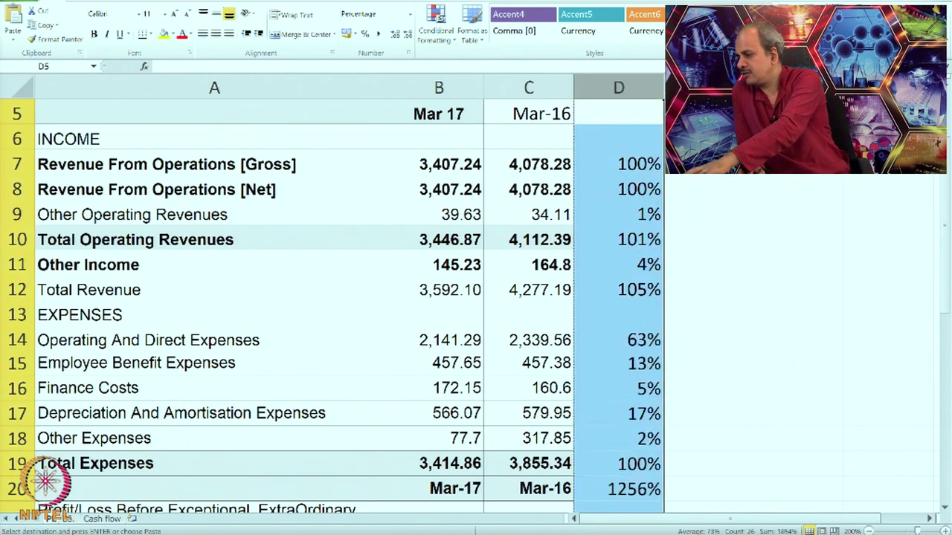
pyautogui.click(691, 165)
pyautogui.hotkey('ctrl', 'v')
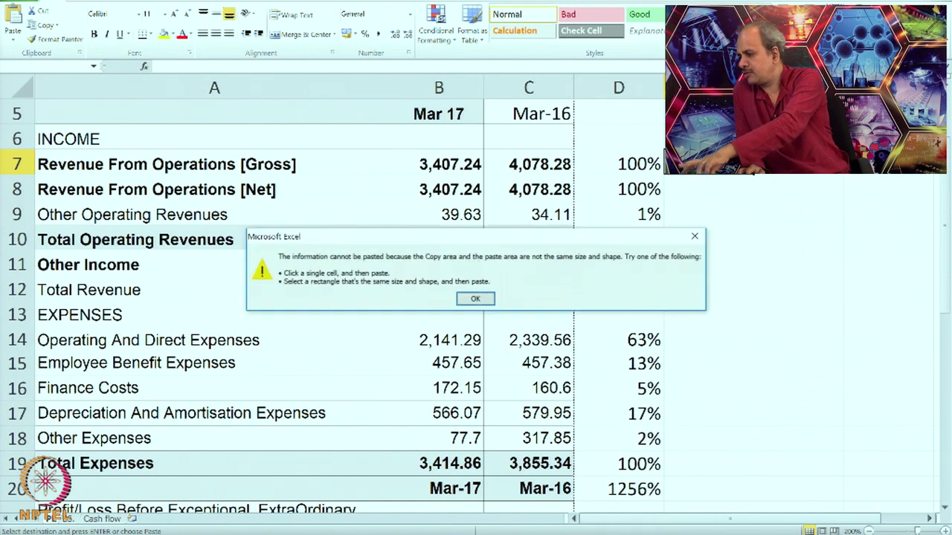
pyautogui.click(475, 298)
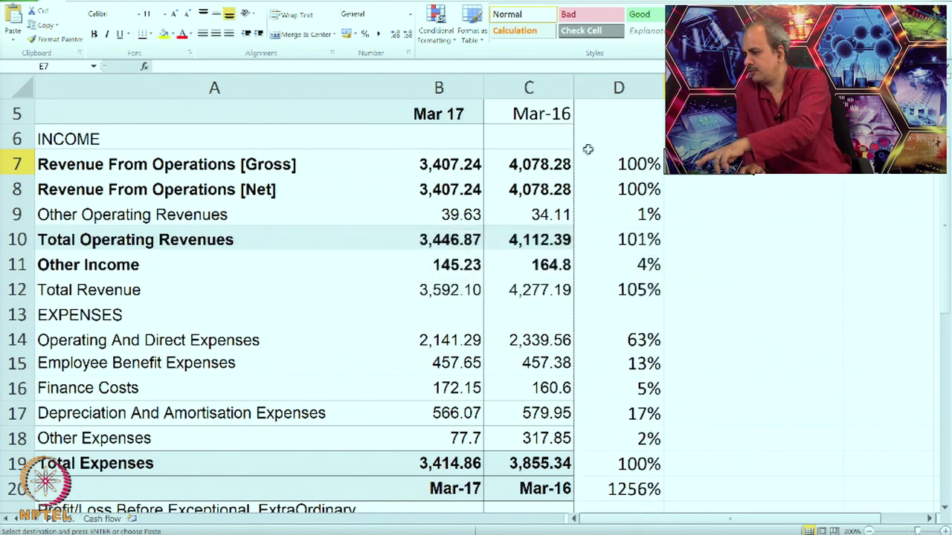
pyautogui.click(614, 88)
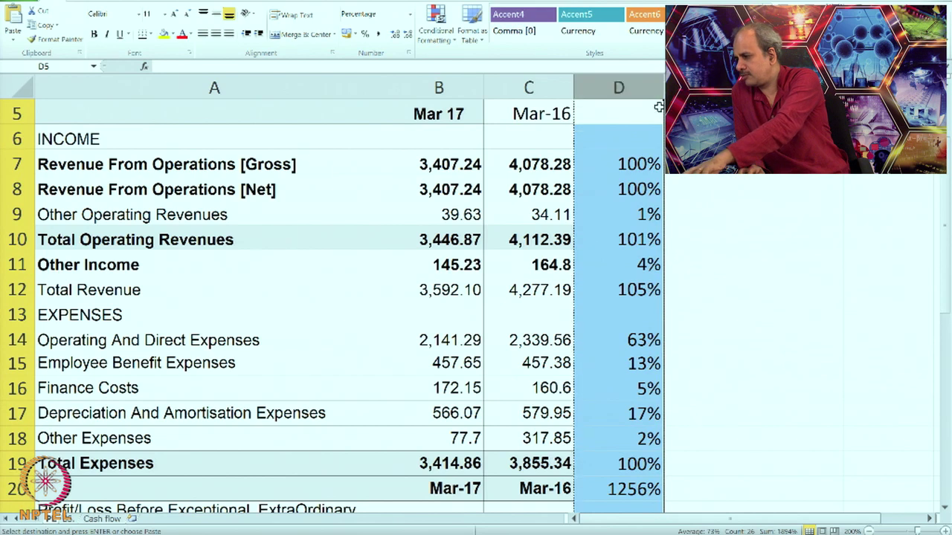
pyautogui.click(691, 113)
pyautogui.hotkey('ctrl', 'v')
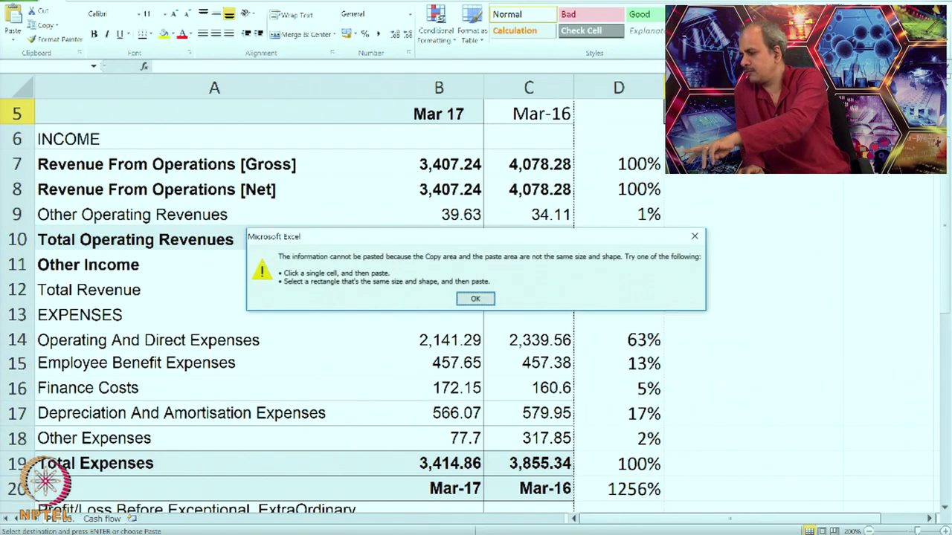
pyautogui.click(475, 299)
# Step: Copy the ratio formulas in D7:D34 to column E starting at E7, so the Mar-16 figures are divided by Mar-16 net revenue
pyautogui.moveTo(603, 164); pyautogui.dragTo(609, 483)
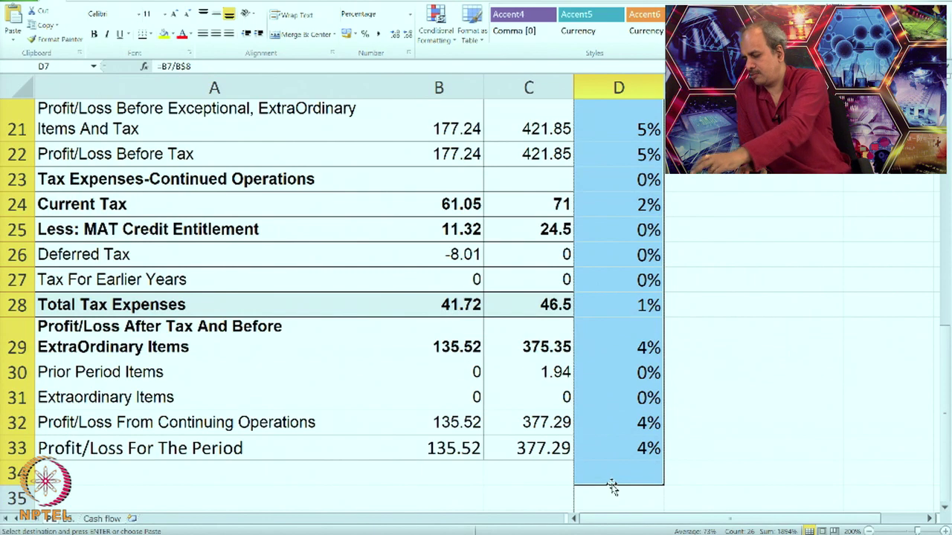
pyautogui.scroll(7, 610, 484)
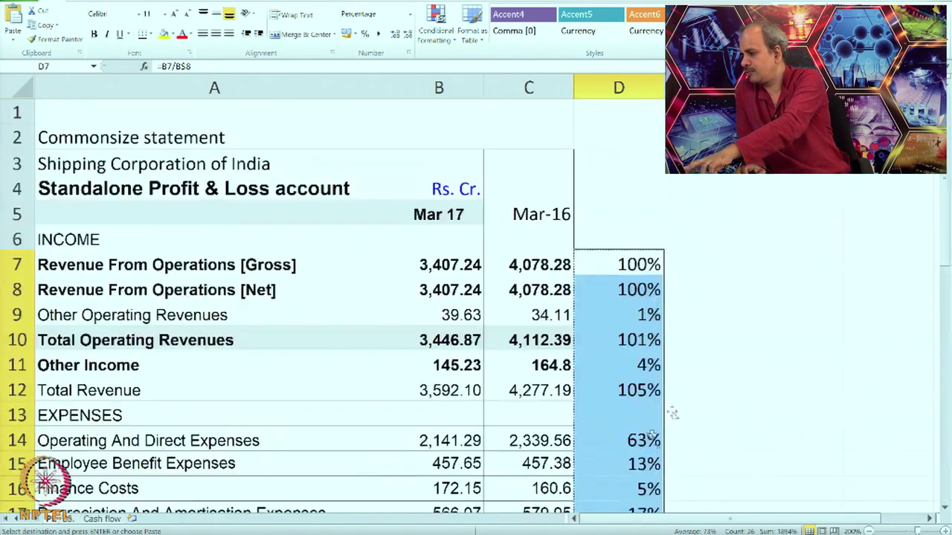
pyautogui.click(705, 267)
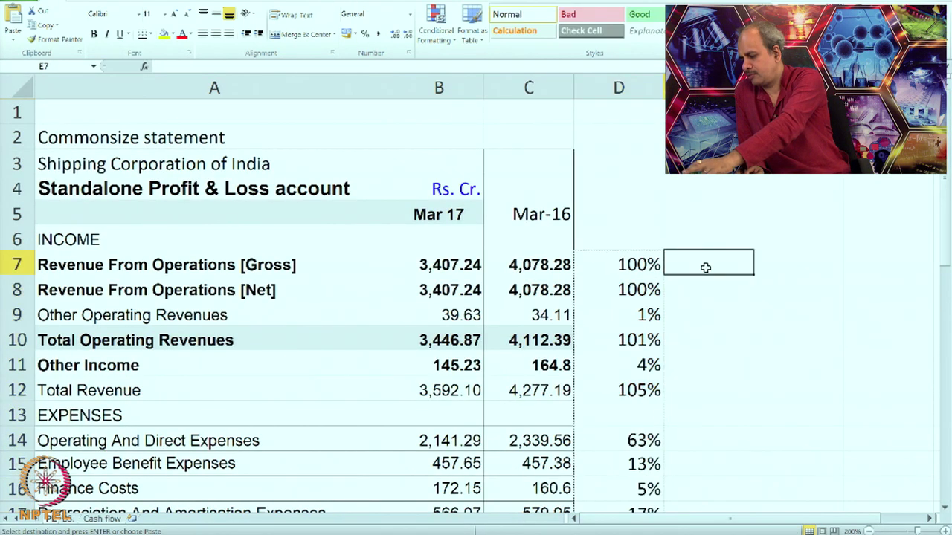
pyautogui.hotkey('ctrl', 'v')
pyautogui.scroll(-2, 837, 353)
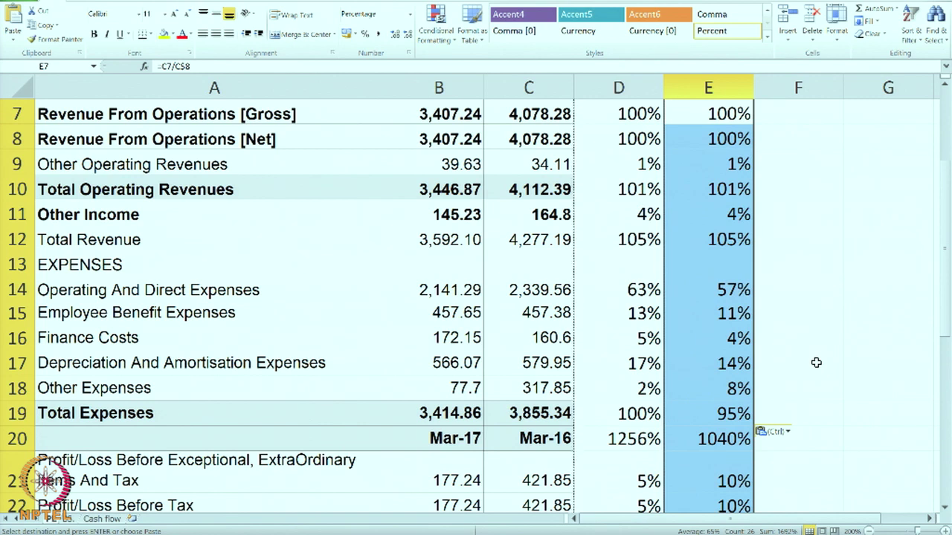
pyautogui.press('Escape')
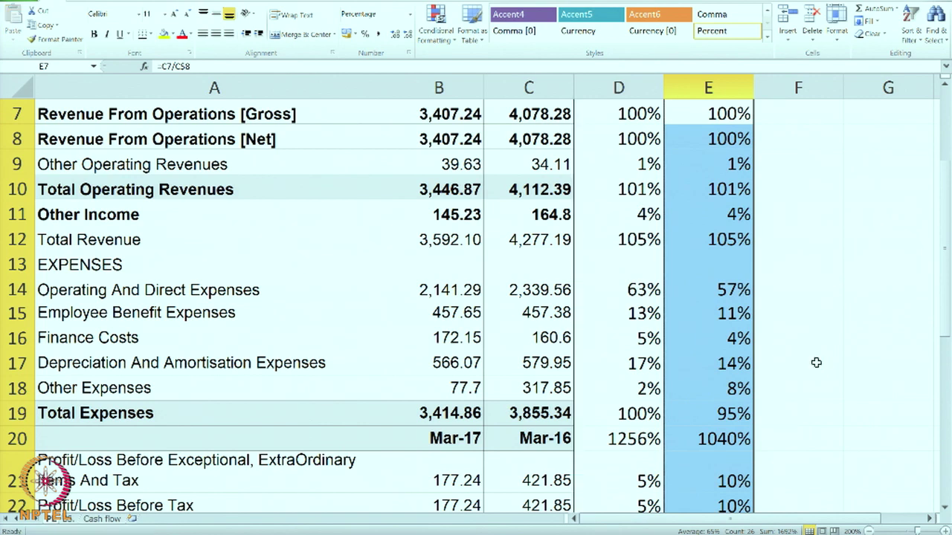
pyautogui.click(815, 362)
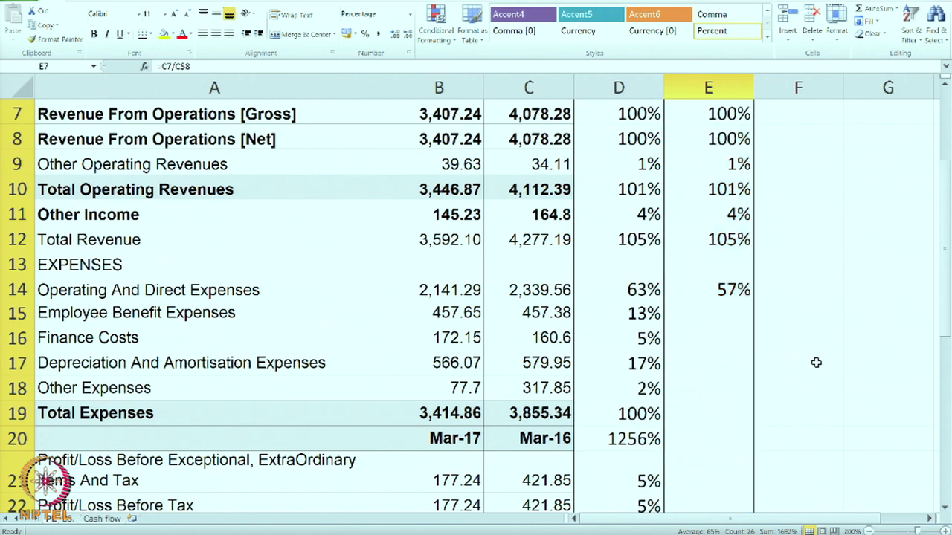
# Step: Compare the Mar 17 and Mar-16 percentages of operating, employee benefit and depreciation expenses, checking operating expenses against their underlying amounts
pyautogui.click(611, 105)
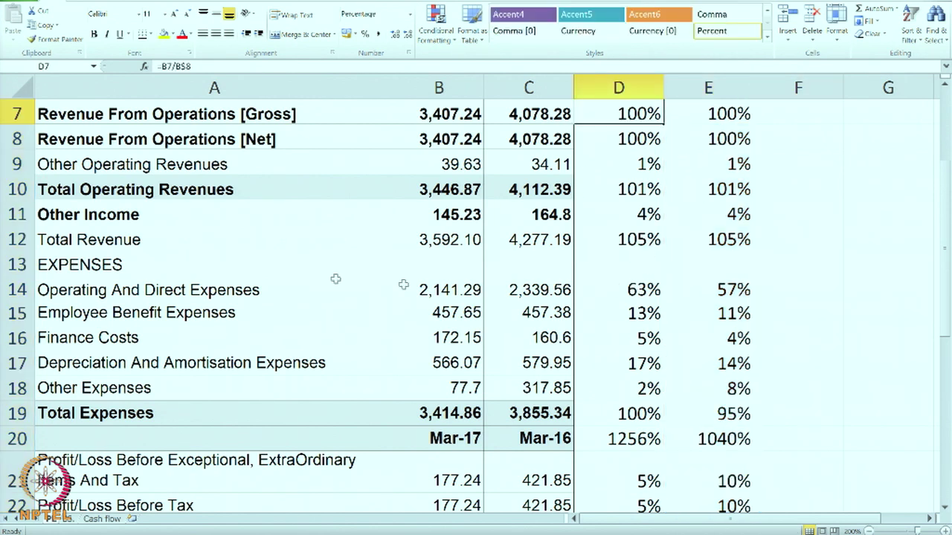
pyautogui.click(617, 291)
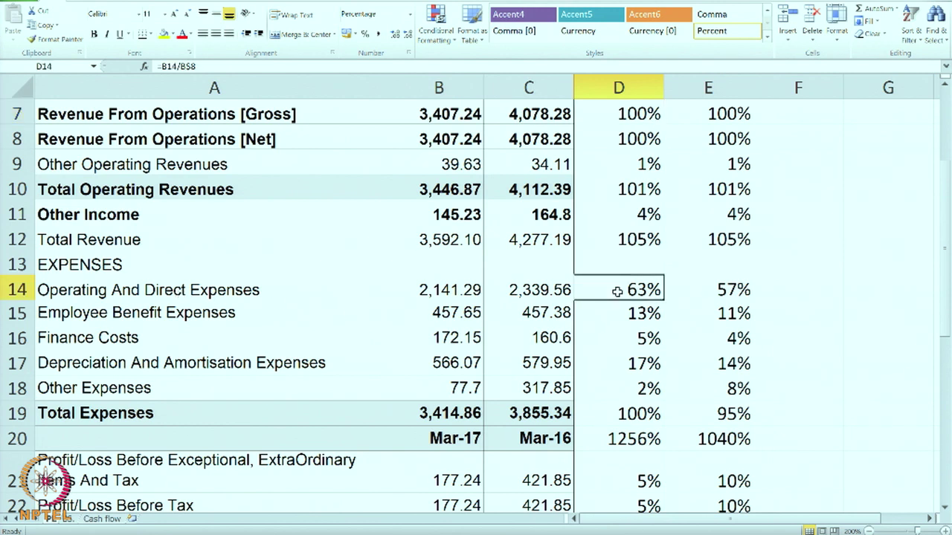
pyautogui.click(721, 286)
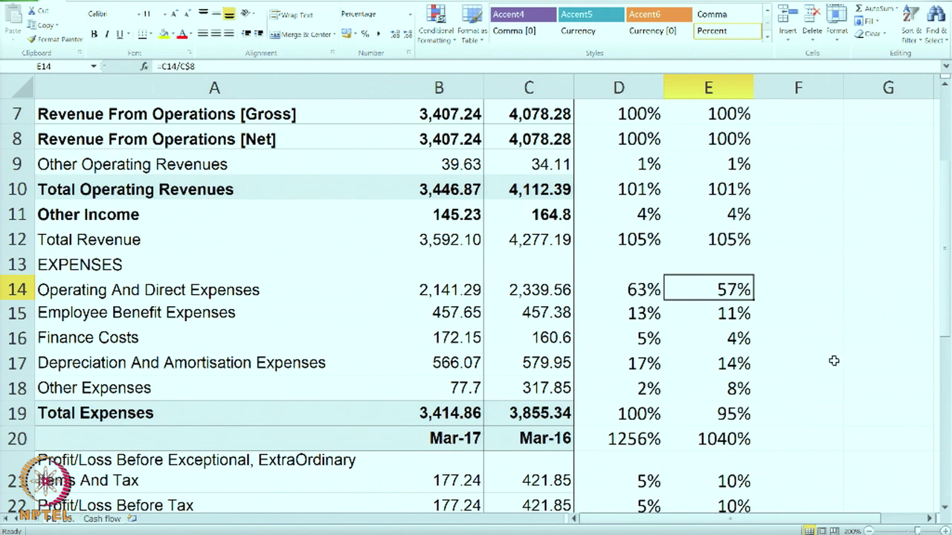
pyautogui.click(525, 294)
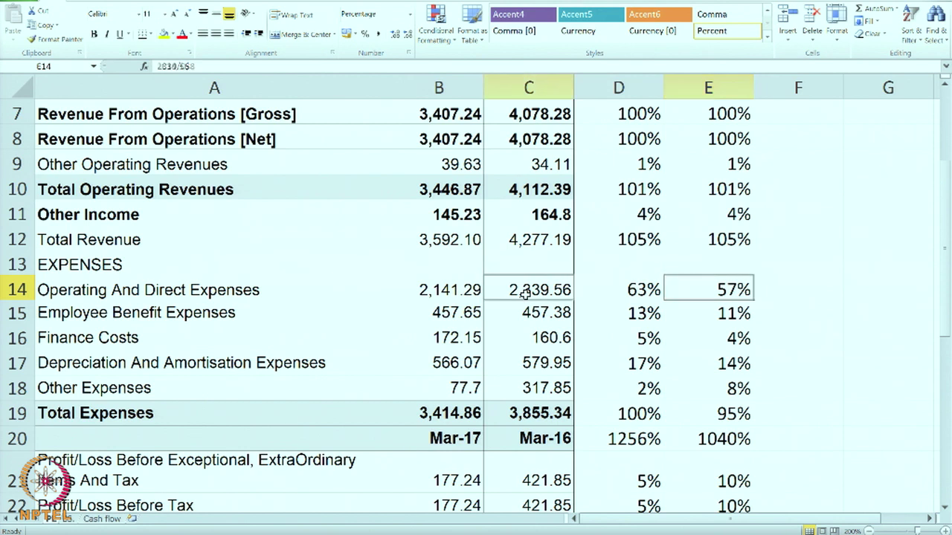
pyautogui.click(439, 292)
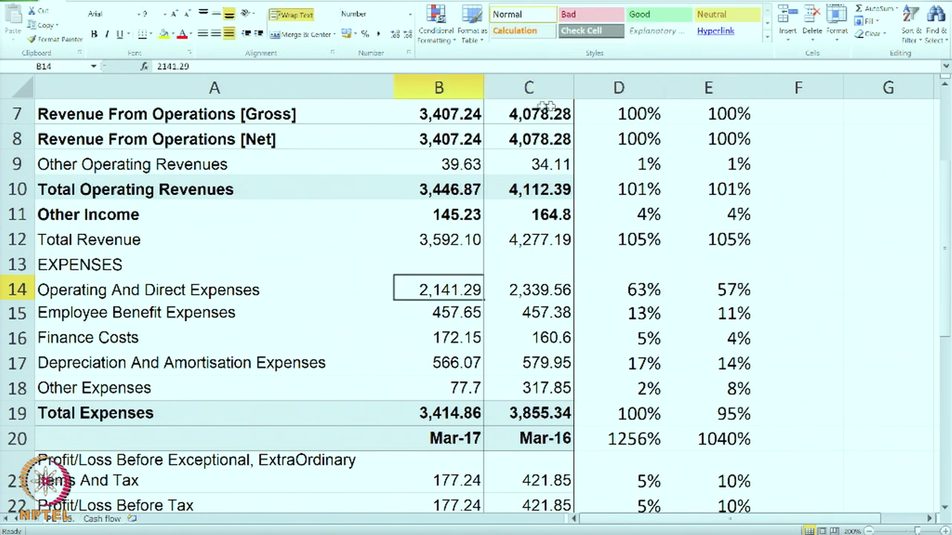
pyautogui.click(723, 278)
pyautogui.click(652, 279)
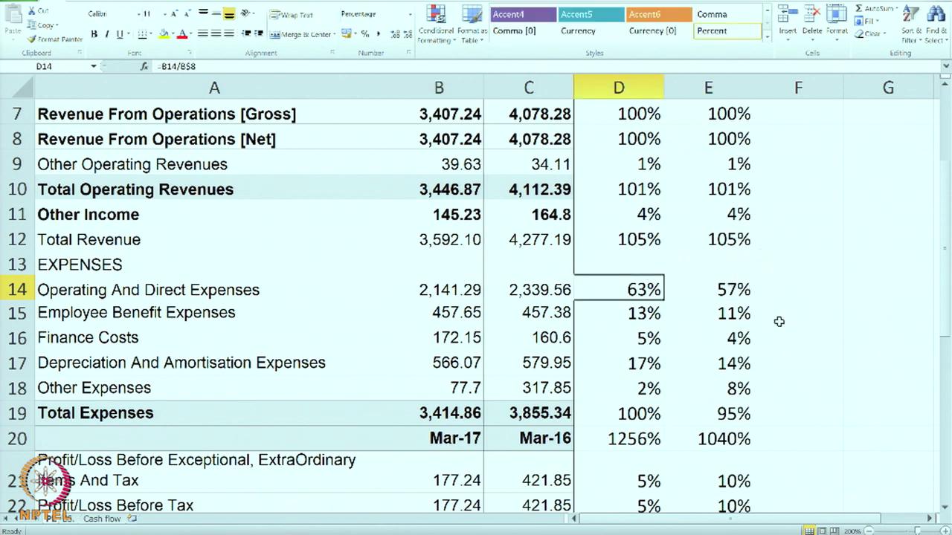
pyautogui.click(715, 309)
pyautogui.click(644, 316)
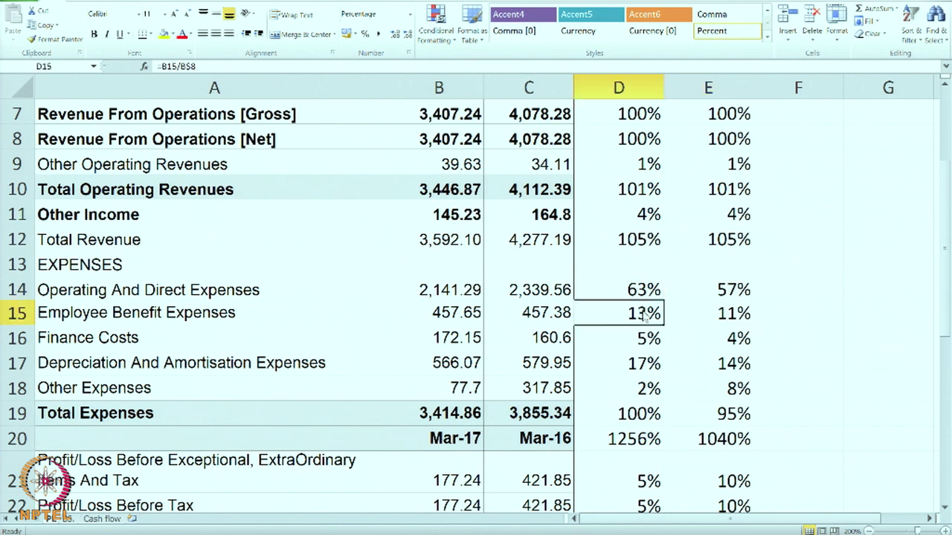
pyautogui.click(728, 368)
pyautogui.click(640, 366)
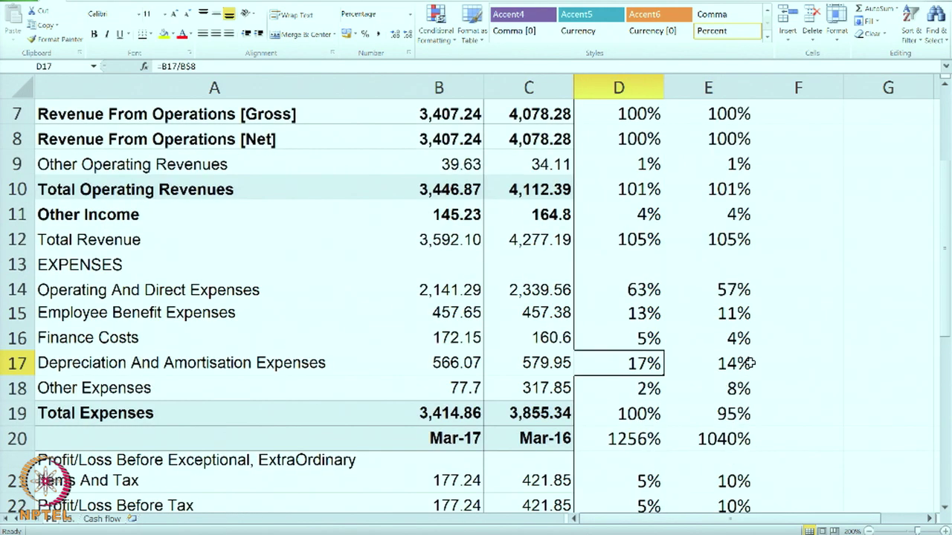
# Step: Compare the Profit/Loss Before Tax percentages for Mar-17 and Mar-16 in row 22
pyautogui.scroll(-2, 748, 362)
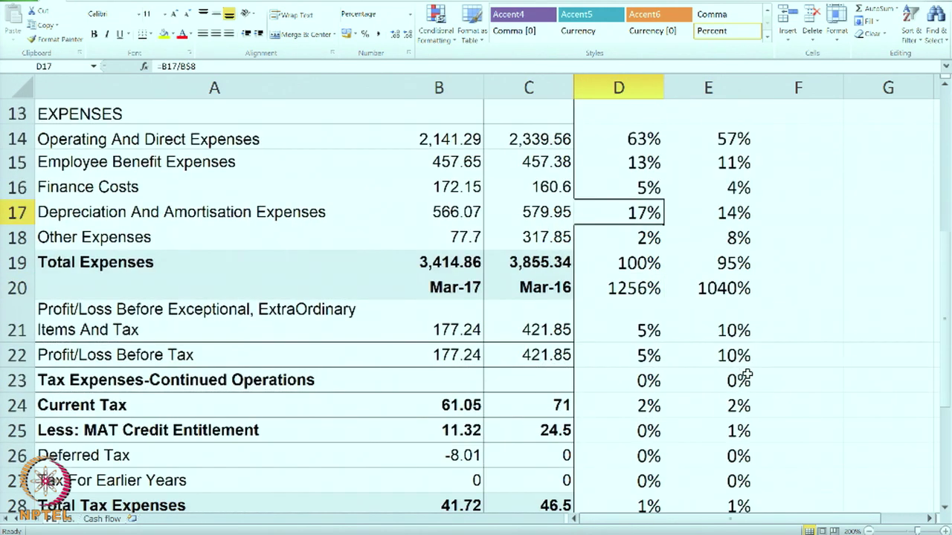
pyautogui.scroll(-2, 747, 378)
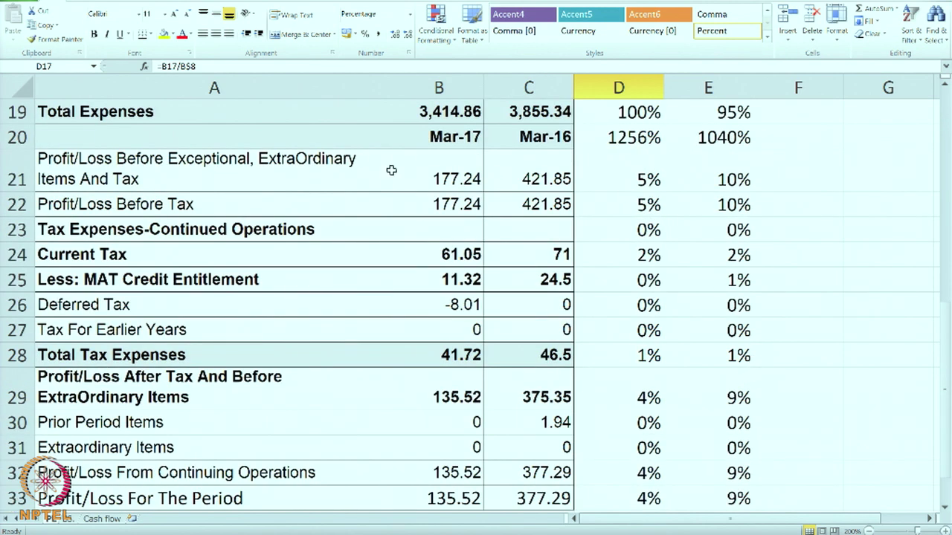
pyautogui.click(720, 209)
pyautogui.click(650, 212)
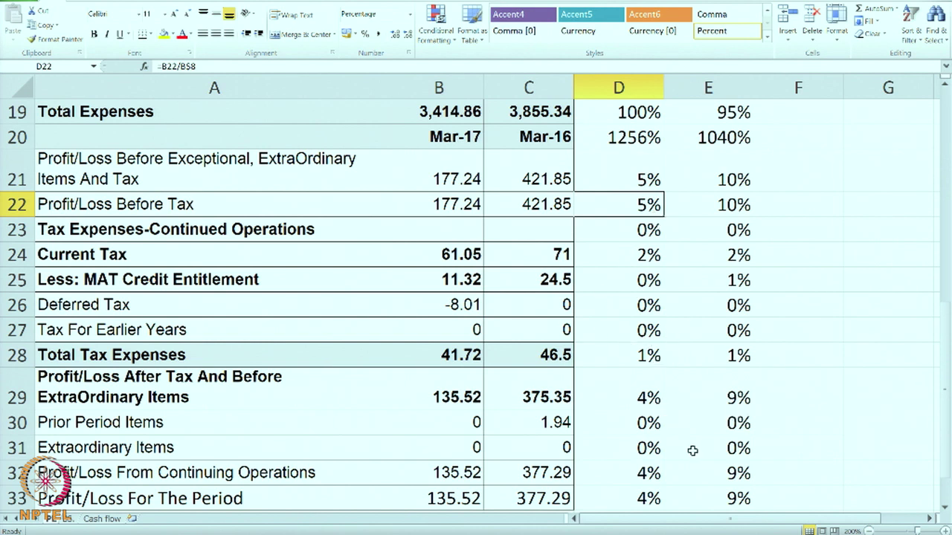
# Step: Compare the Profit/Loss For The Period percentages for Mar-17 and Mar-16 in row 33 and review the common-size income and expense lines
pyautogui.scroll(-1, 692, 450)
pyautogui.click(721, 415)
pyautogui.click(648, 405)
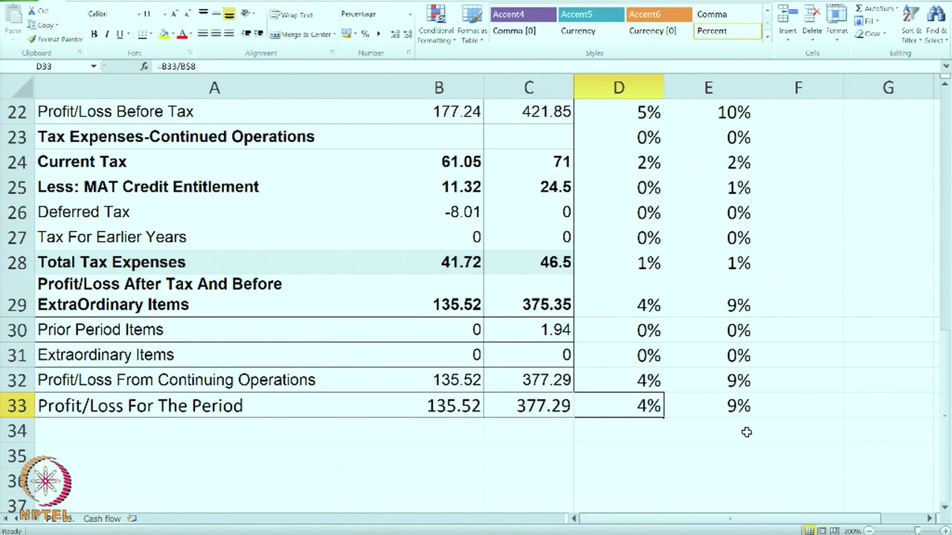
pyautogui.scroll(5, 747, 432)
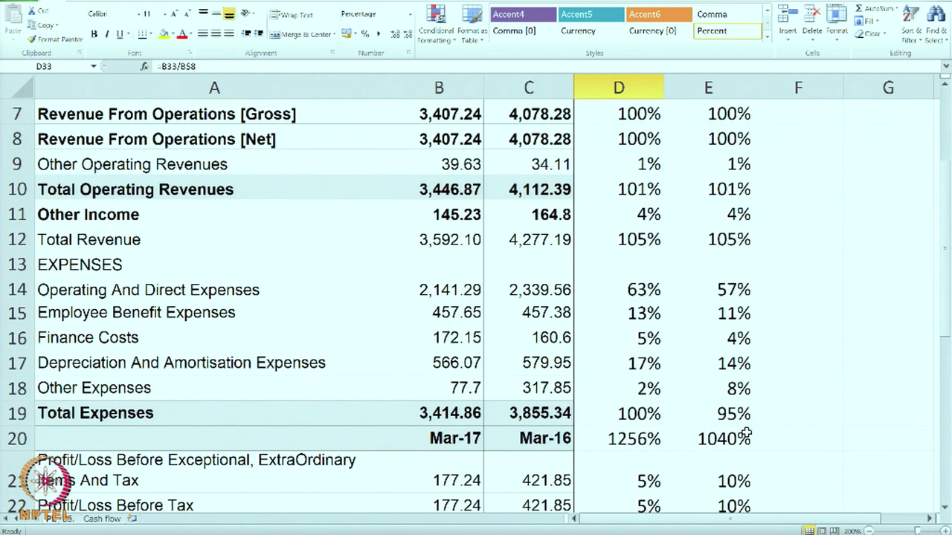
pyautogui.scroll(1, 747, 434)
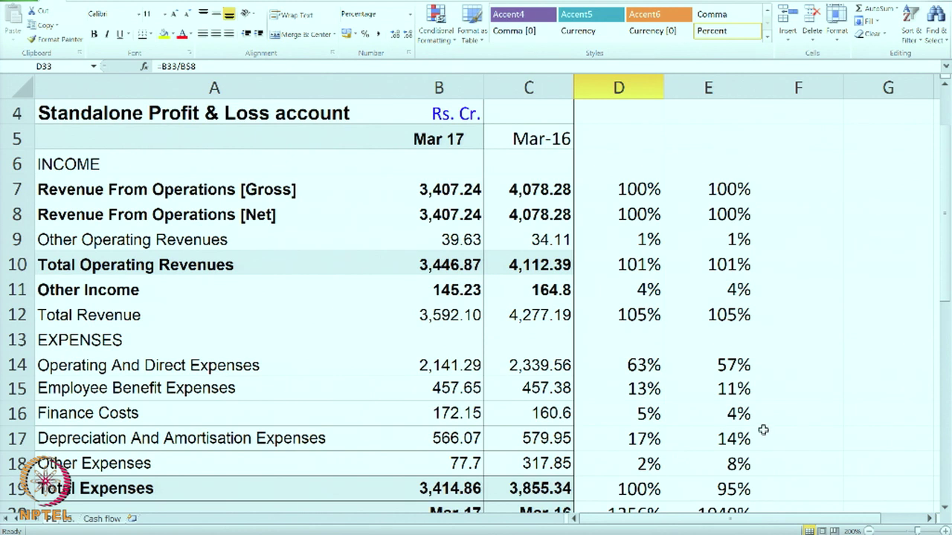
pyautogui.scroll(-1, 763, 429)
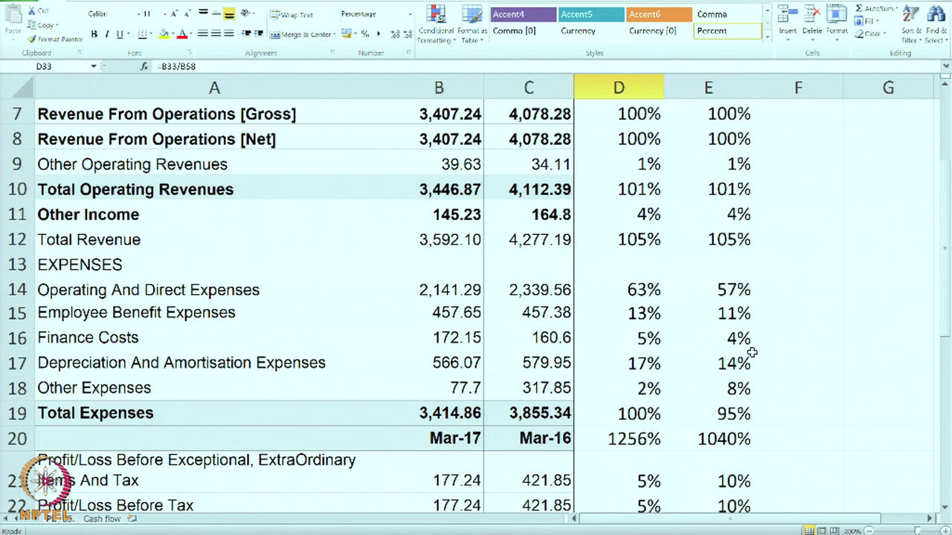
pyautogui.scroll(2, 752, 354)
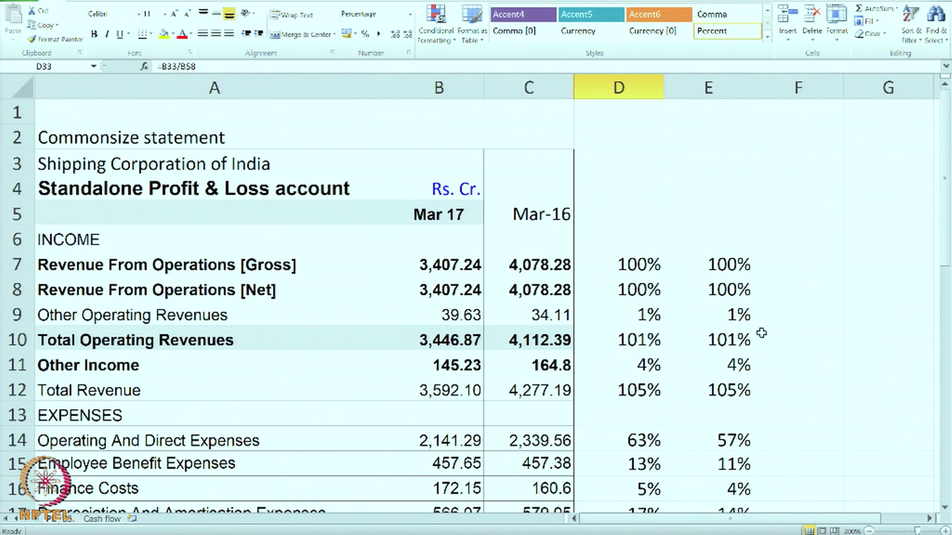
pyautogui.scroll(-1, 761, 327)
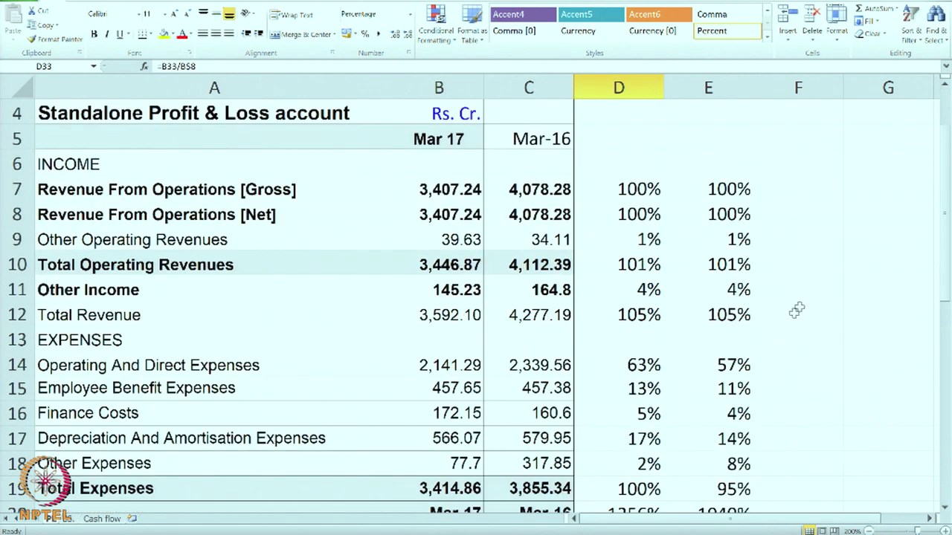
pyautogui.click(808, 196)
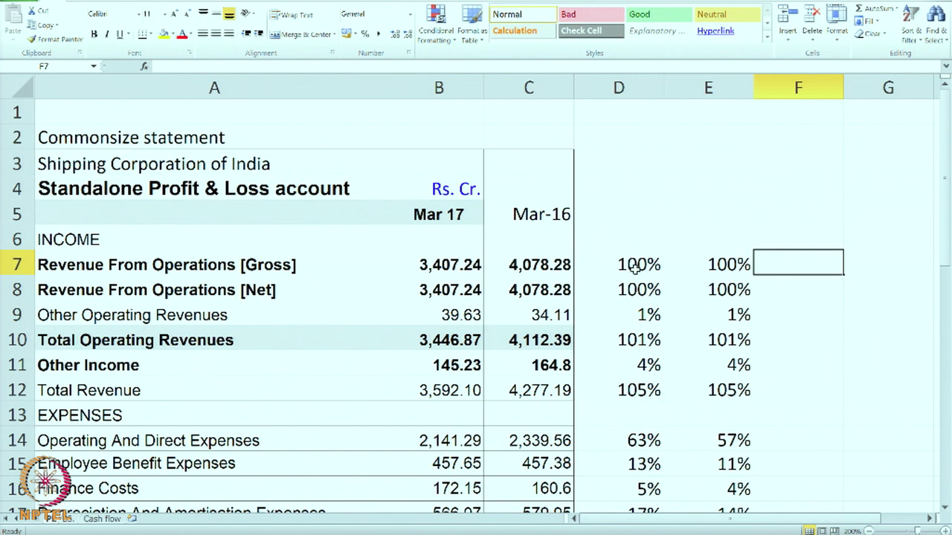
# Step: Copy the ratio formula from D14 of the profit and loss sheet into D5, Equity Share Capital, on the balance sheet
pyautogui.scroll(-1, 636, 376)
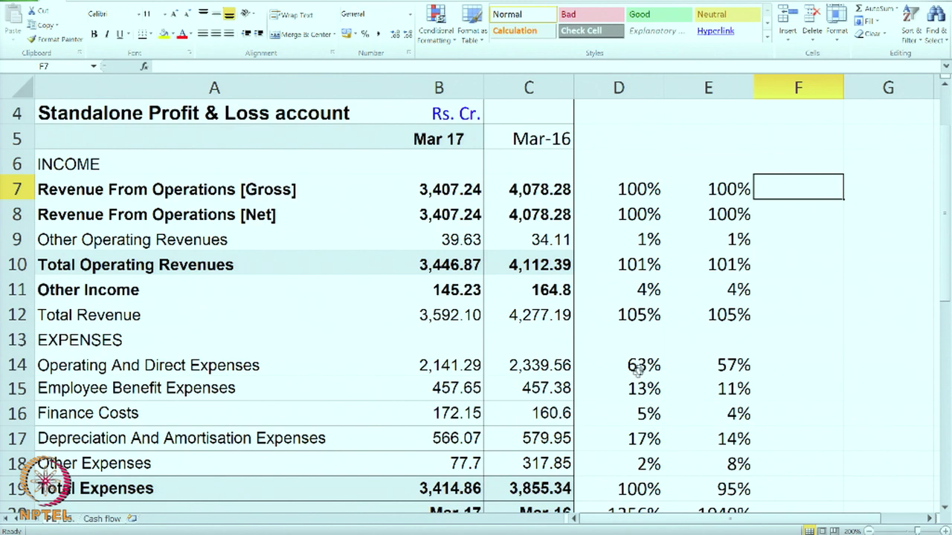
pyautogui.rightClick(638, 369)
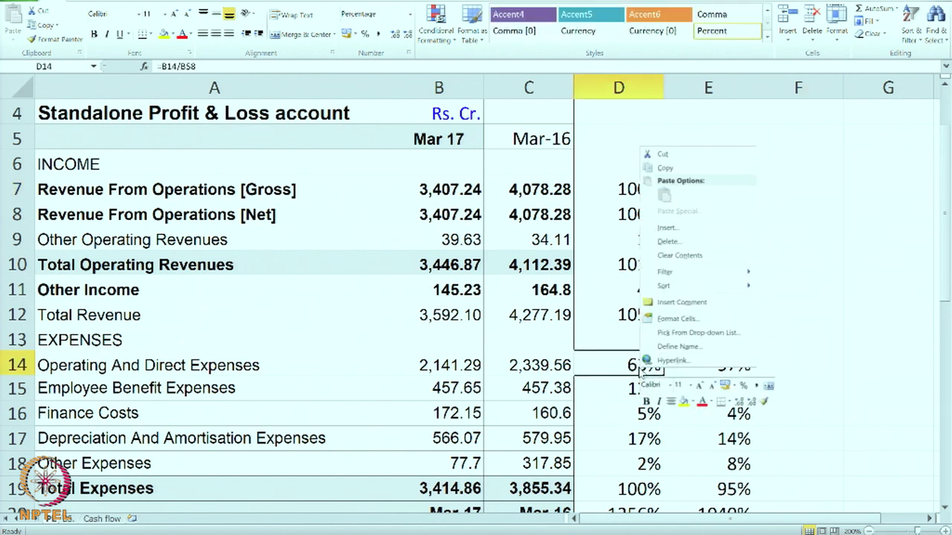
pyautogui.click(662, 168)
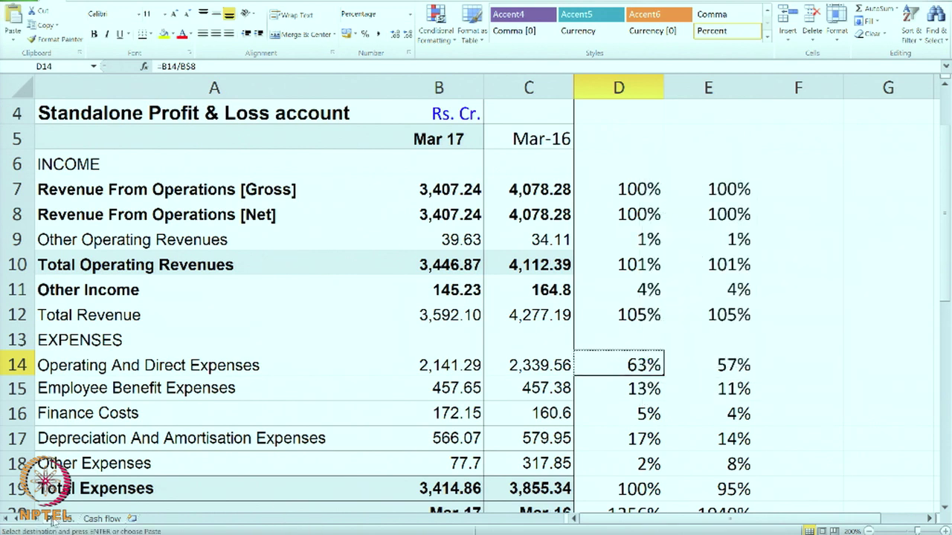
pyautogui.click(71, 520)
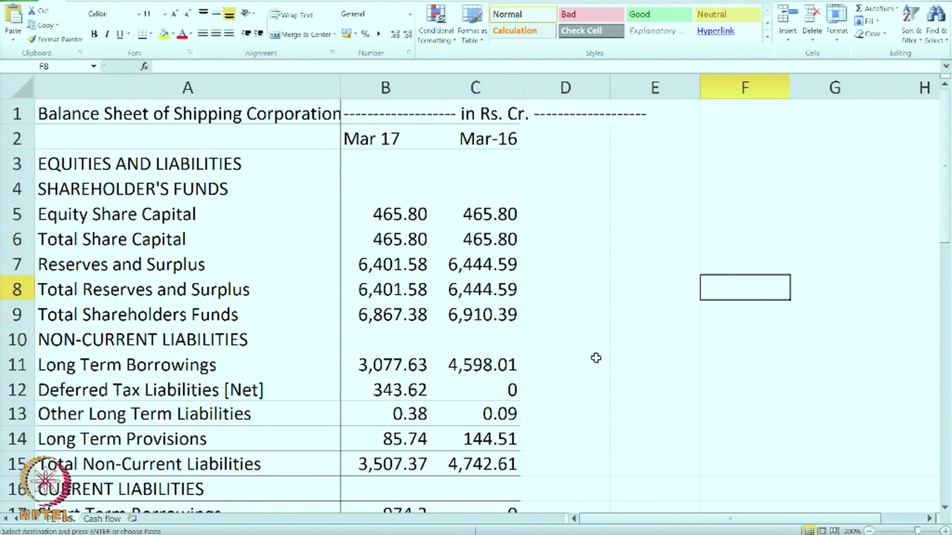
pyautogui.rightClick(587, 214)
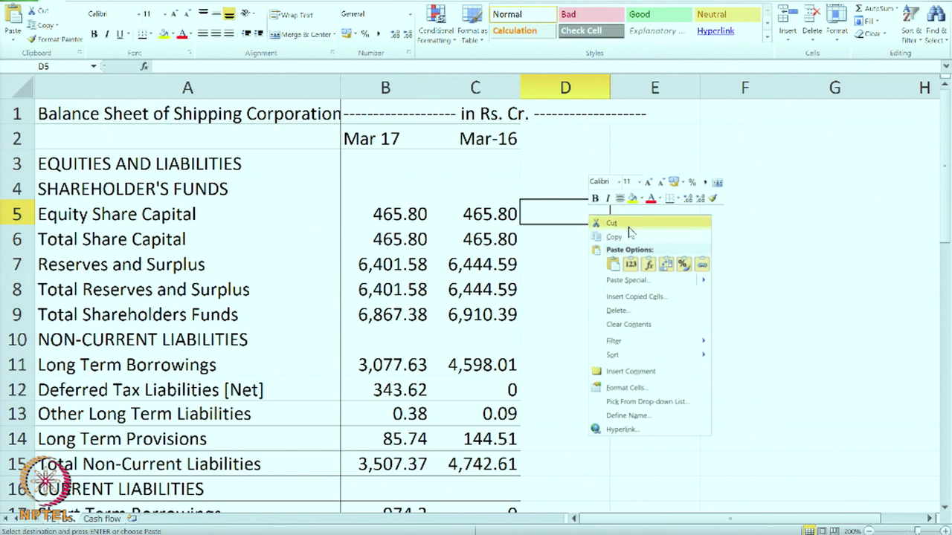
pyautogui.click(780, 299)
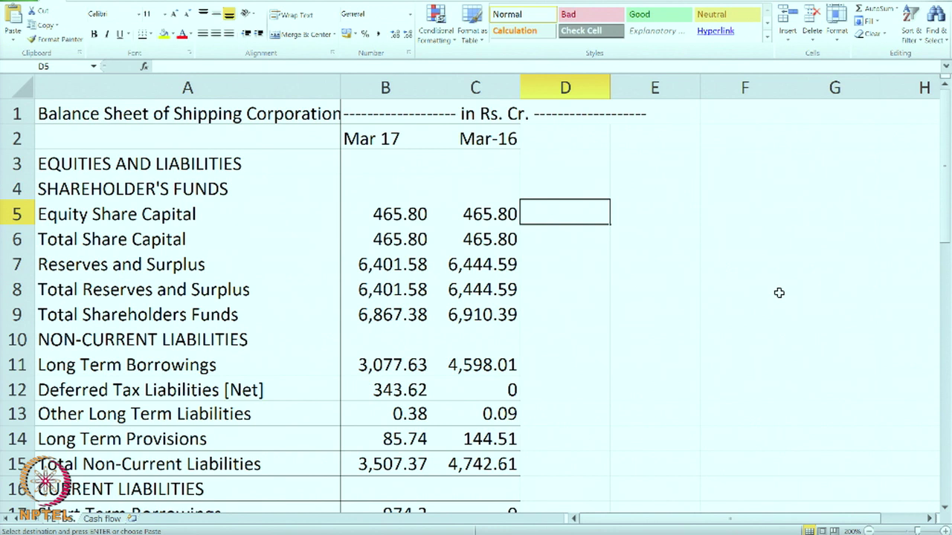
pyautogui.hotkey('ctrl', 'v')
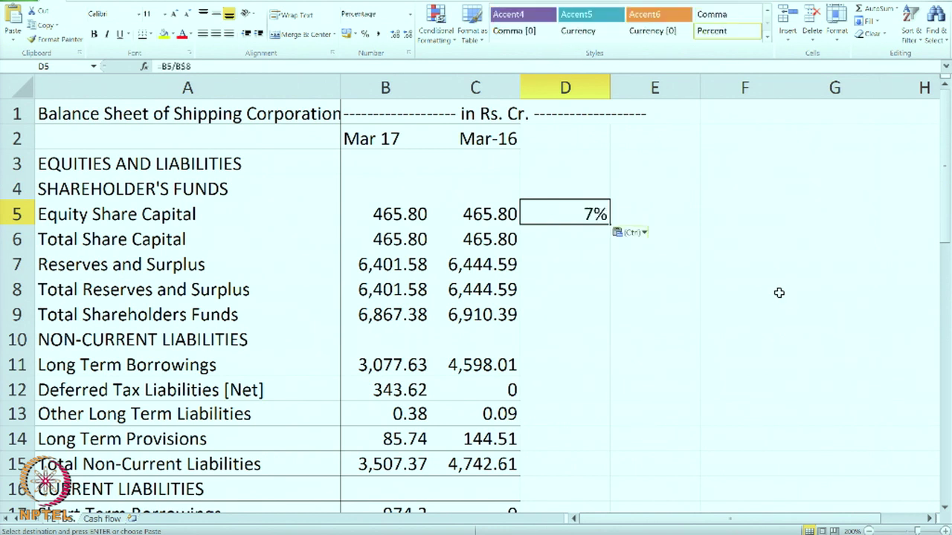
# Step: Fill the ratio formula from D5 across to E5 for the Mar-16 equity share capital
pyautogui.click(582, 233)
pyautogui.click(586, 213)
pyautogui.moveTo(609, 223); pyautogui.dragTo(666, 226)
pyautogui.click(693, 274)
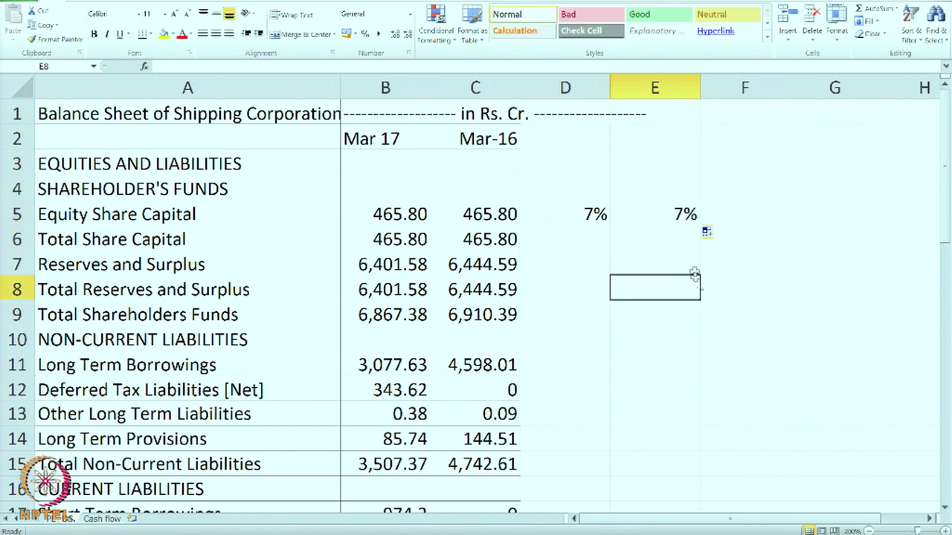
# Step: Examine the Equity Share Capital formula and amount, and locate the Total Capital And Liabilities row as the base for the balance sheet percentages
pyautogui.click(598, 214)
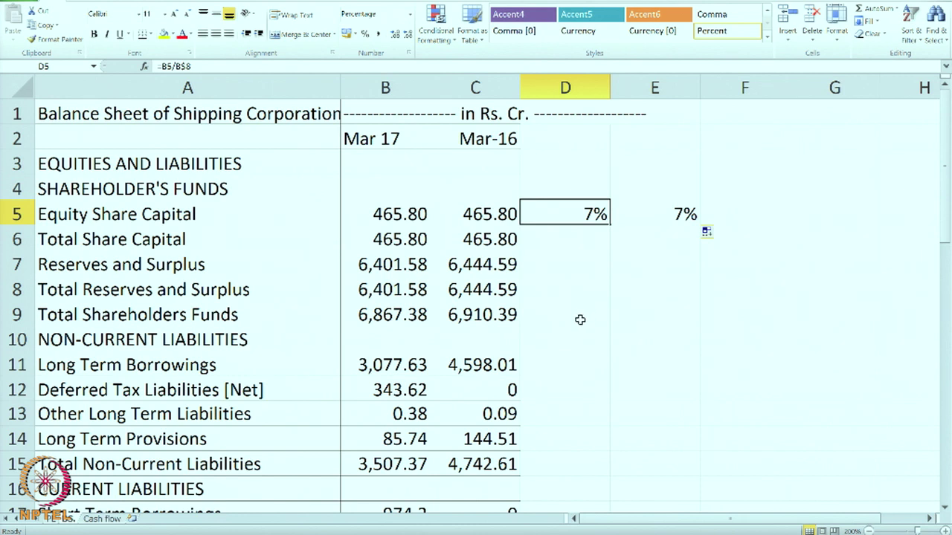
pyautogui.click(401, 217)
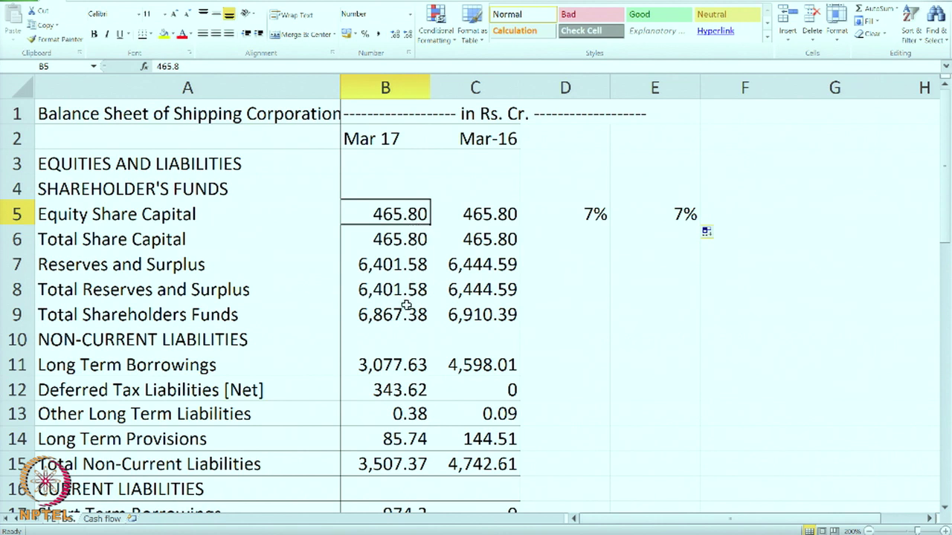
pyautogui.scroll(-1, 406, 305)
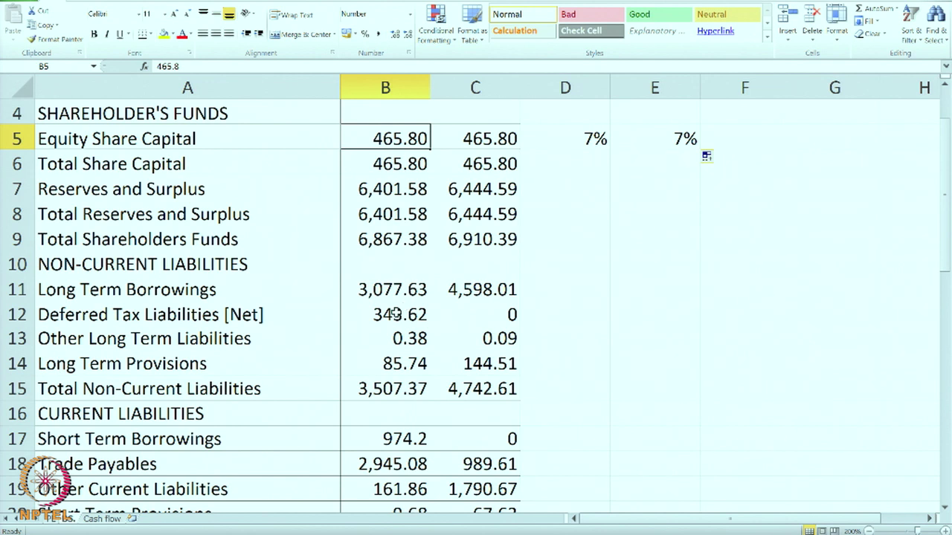
pyautogui.scroll(-2, 394, 314)
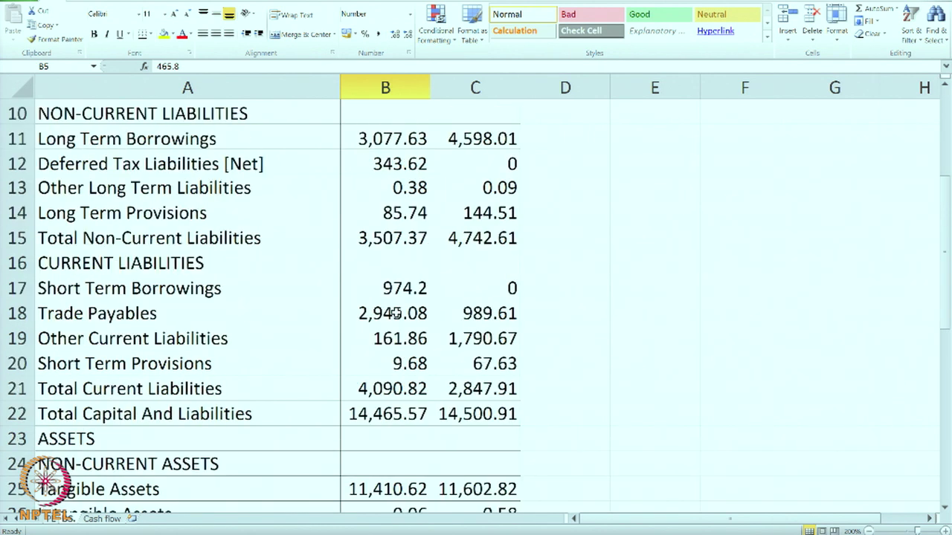
pyautogui.click(375, 414)
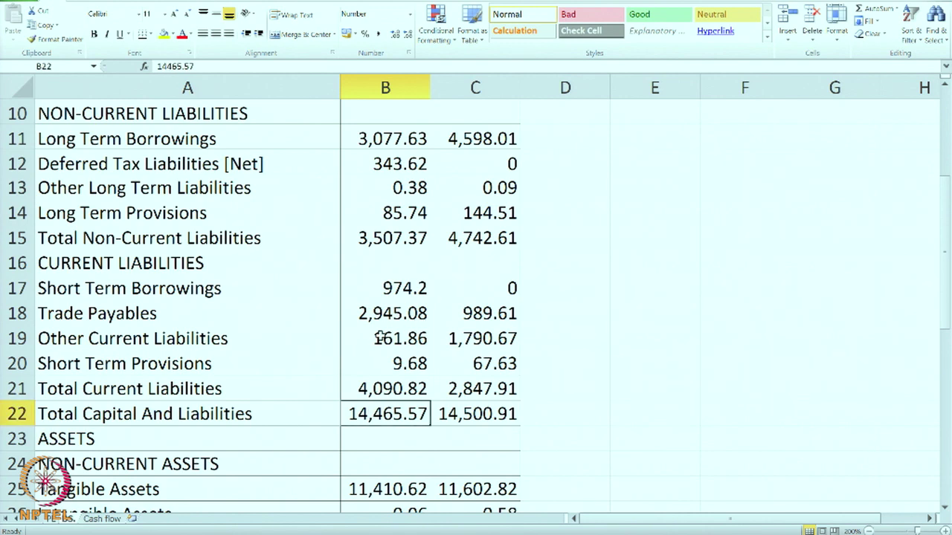
pyautogui.scroll(-9, 379, 337)
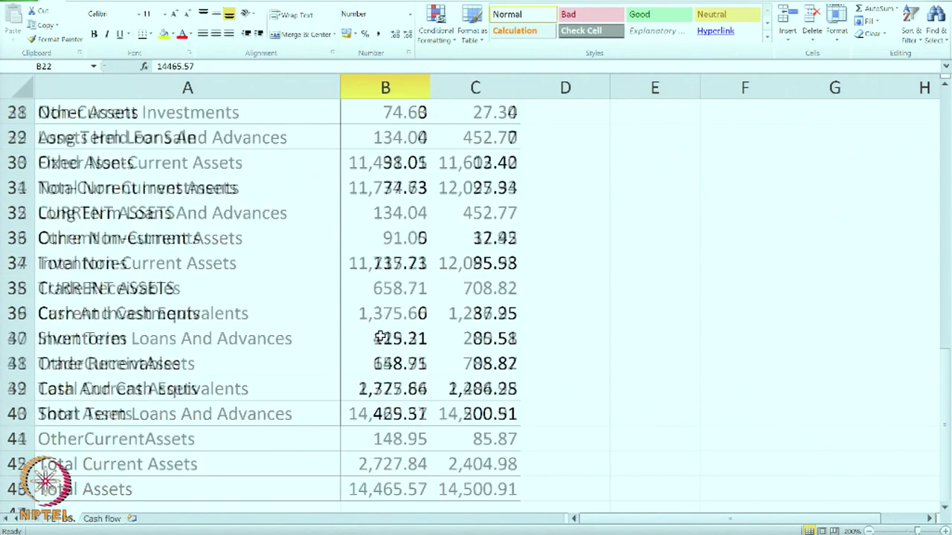
pyautogui.scroll(10, 384, 332)
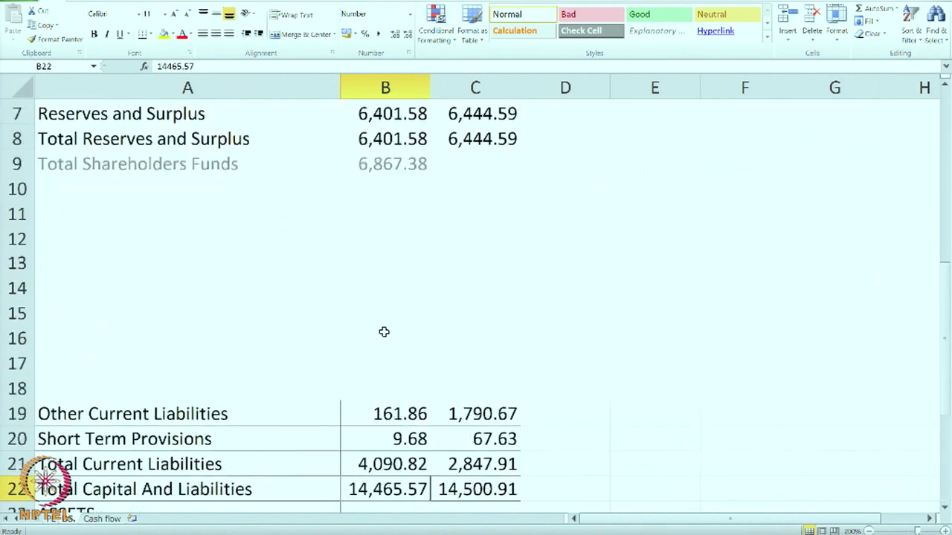
pyautogui.scroll(1, 383, 332)
pyautogui.scroll(-2, 378, 333)
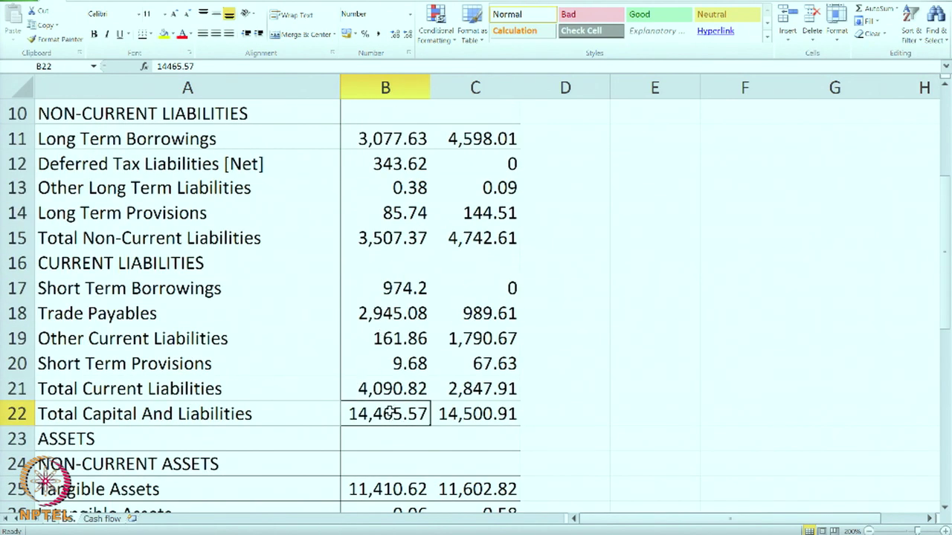
pyautogui.scroll(3, 506, 364)
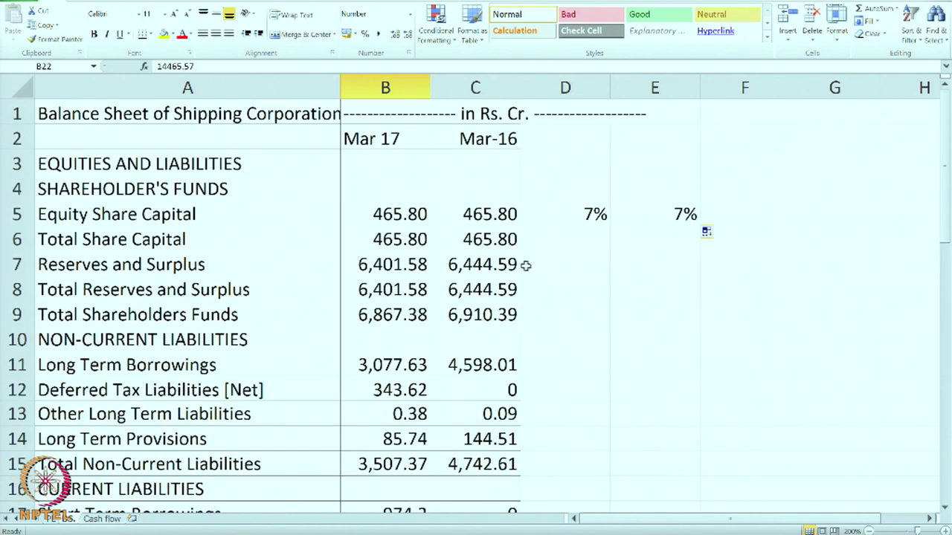
# Step: Change the denominator of the D5 formula to B$22, so equity share capital is divided by Total Capital And Liabilities
pyautogui.click(565, 215)
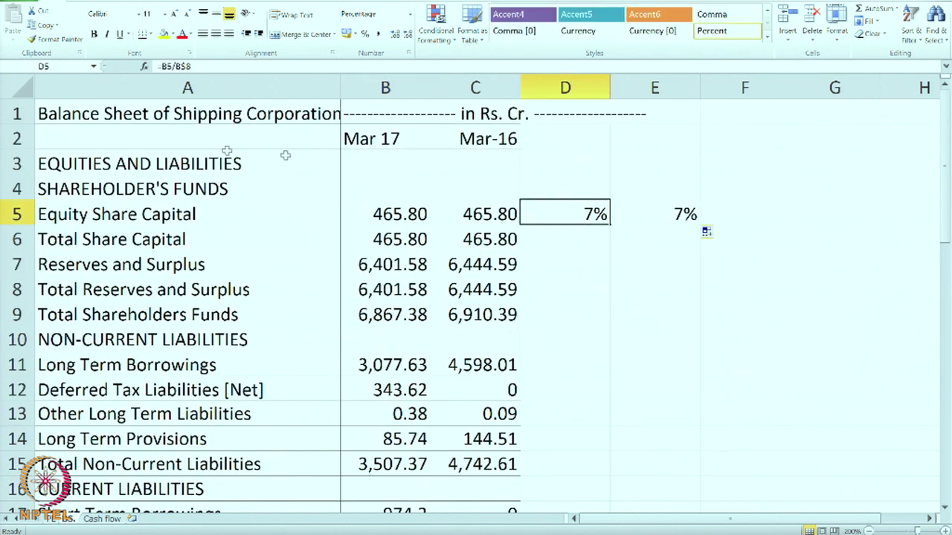
pyautogui.click(213, 67)
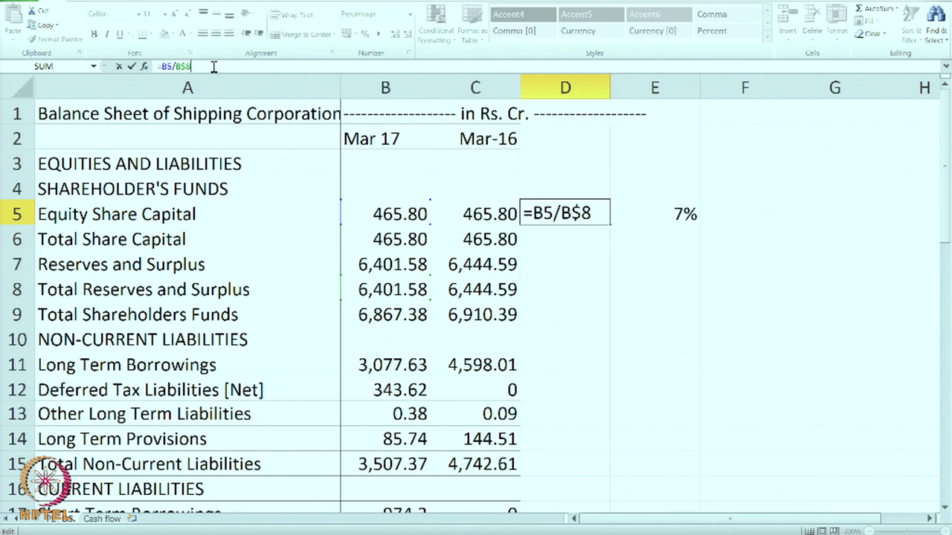
pyautogui.press('BackSpace')
pyautogui.write('22')
pyautogui.press('Return')
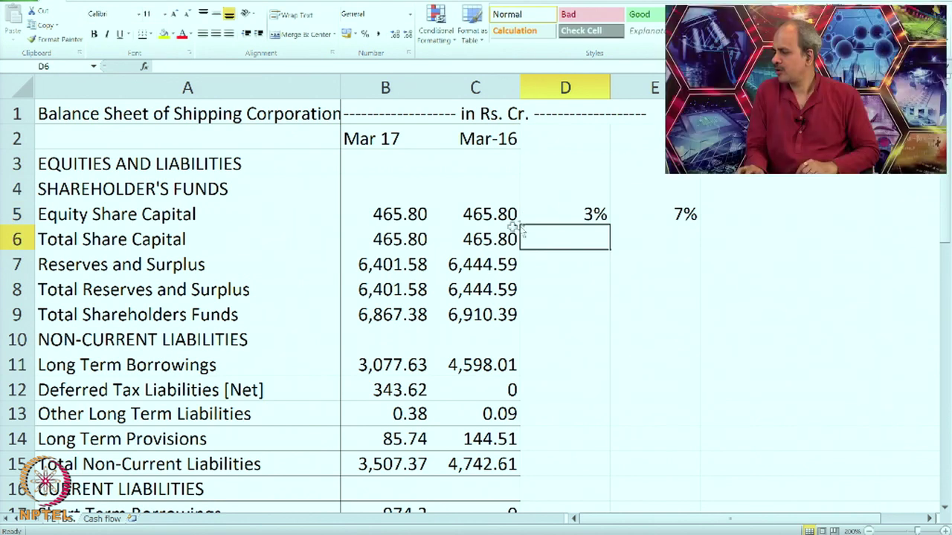
# Step: Fill the D5 ratio formula across to E5 and copy both columns down to Total Assets in row 43
pyautogui.click(569, 213)
pyautogui.moveTo(609, 222); pyautogui.dragTo(648, 230)
pyautogui.moveTo(571, 212); pyautogui.dragTo(643, 218)
pyautogui.moveTo(700, 224); pyautogui.dragTo(704, 429)
pyautogui.click(837, 440)
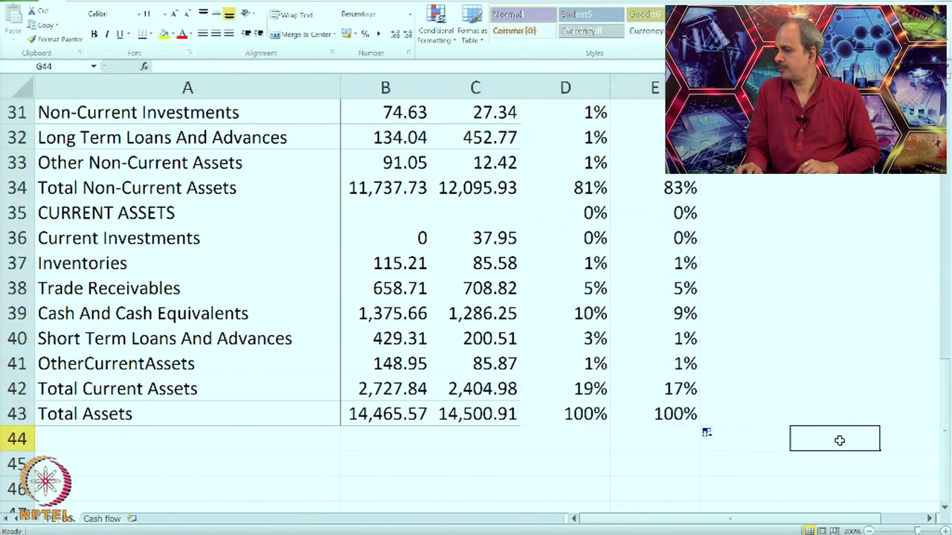
# Step: Review the balance sheet percentages and compare Total Share Capital, Reserves and Surplus, and Total Shareholders Funds between Mar 17 and Mar-16
pyautogui.scroll(5, 837, 440)
pyautogui.scroll(1, 837, 442)
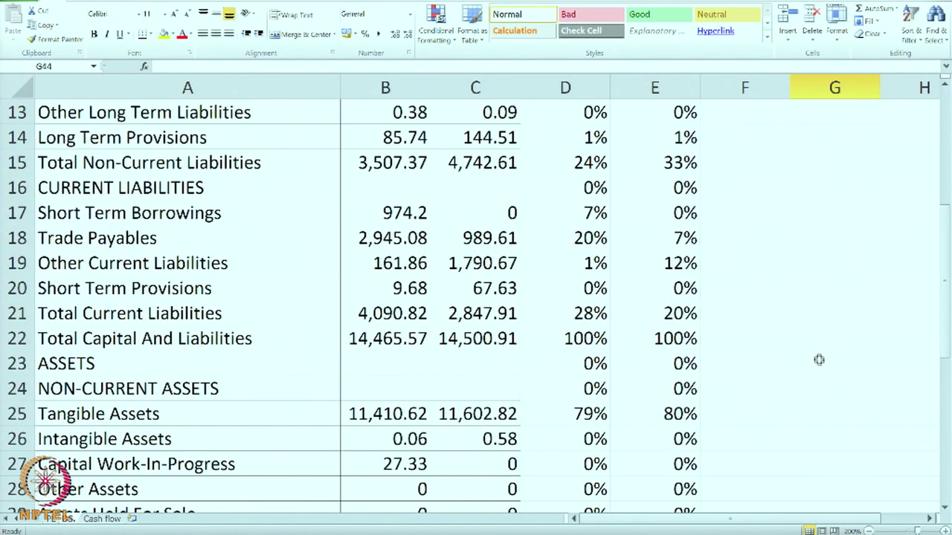
pyautogui.scroll(3, 818, 360)
pyautogui.scroll(1, 815, 360)
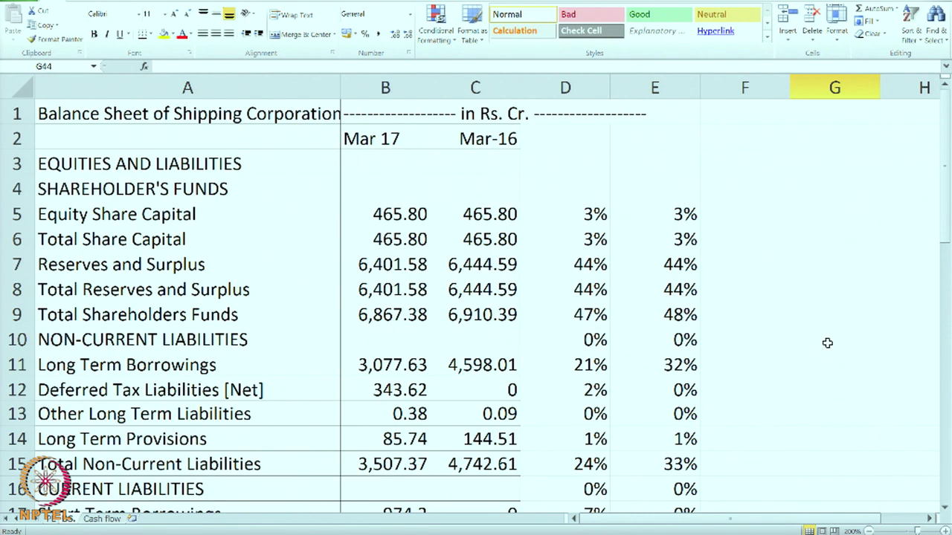
pyautogui.click(668, 237)
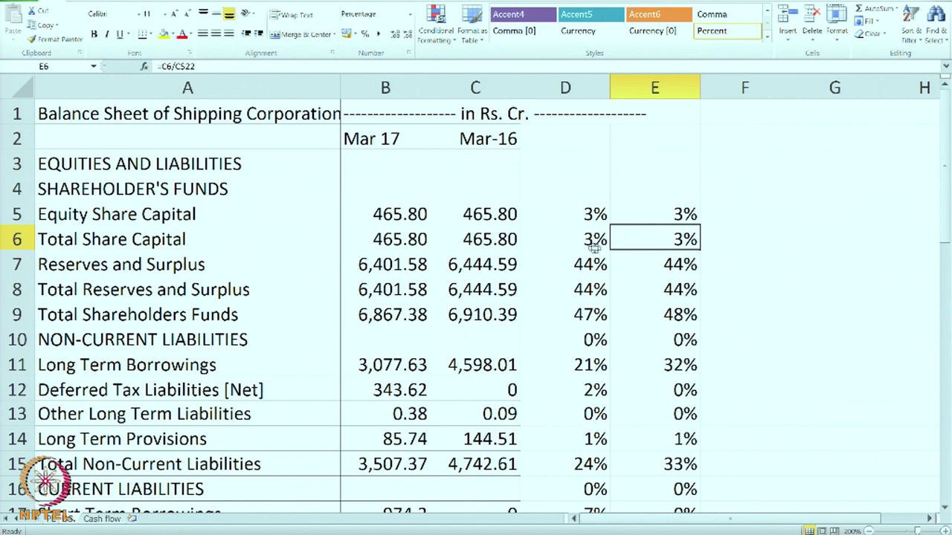
pyautogui.click(690, 269)
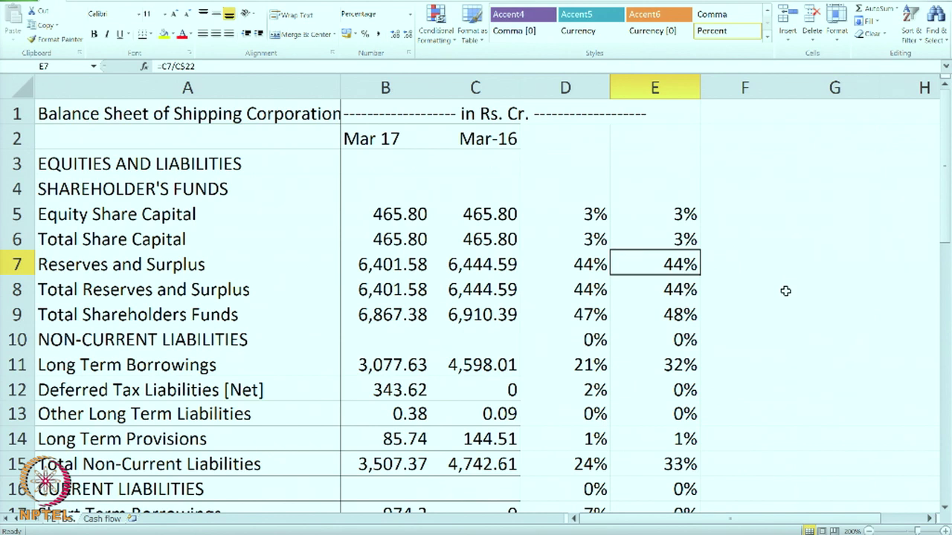
pyautogui.click(673, 236)
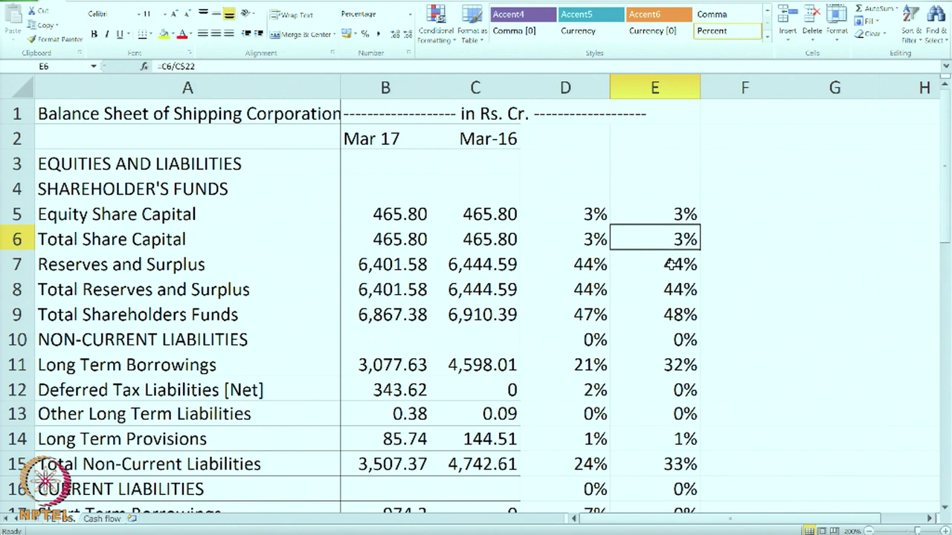
pyautogui.click(674, 266)
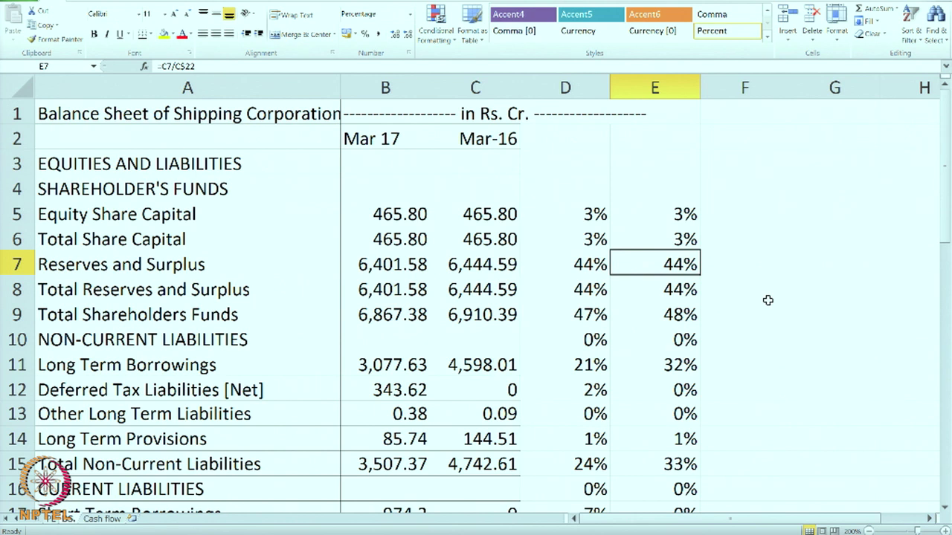
pyautogui.click(582, 314)
pyautogui.click(664, 316)
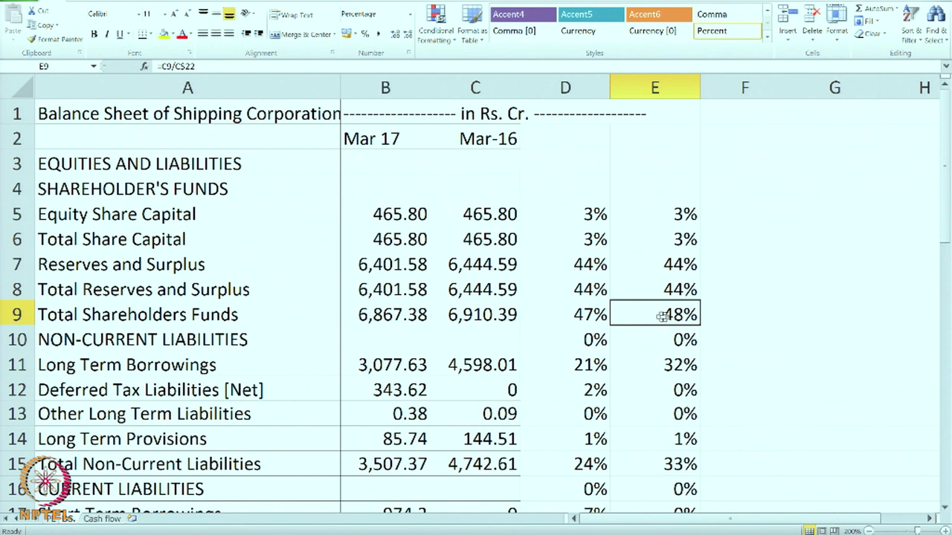
# Step: Compare the Mar 17 and Mar-16 percentages for Total Shareholders Funds, Long Term Borrowings and Total Non-Current Liabilities
pyautogui.click(577, 319)
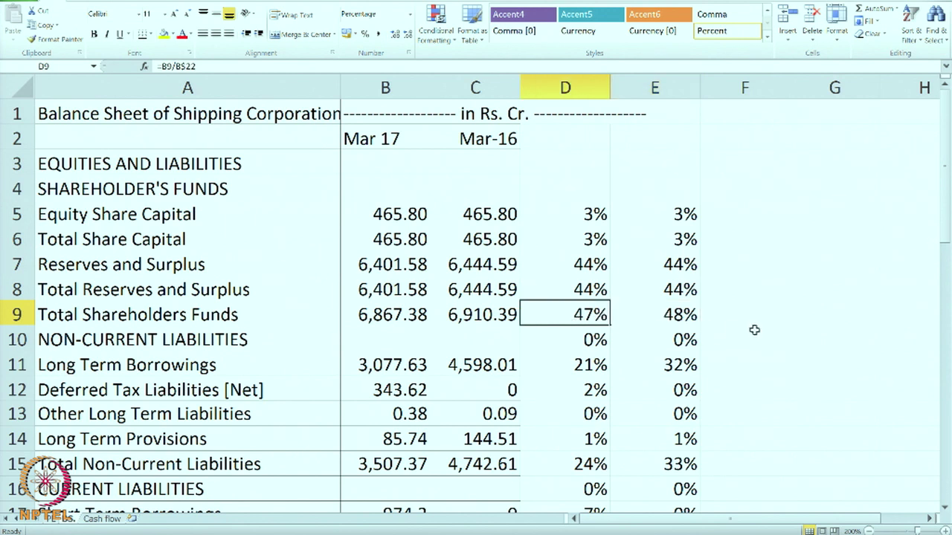
pyautogui.scroll(-1, 746, 326)
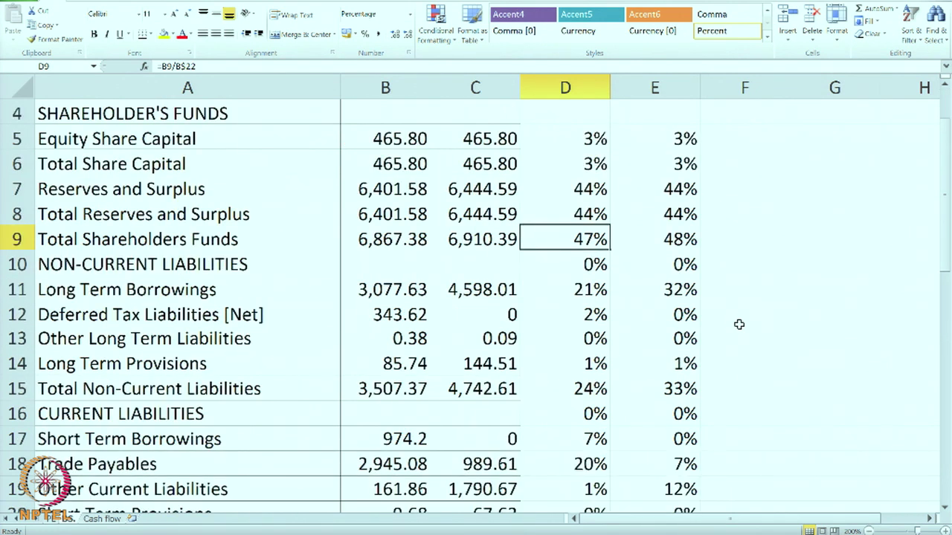
pyautogui.click(680, 290)
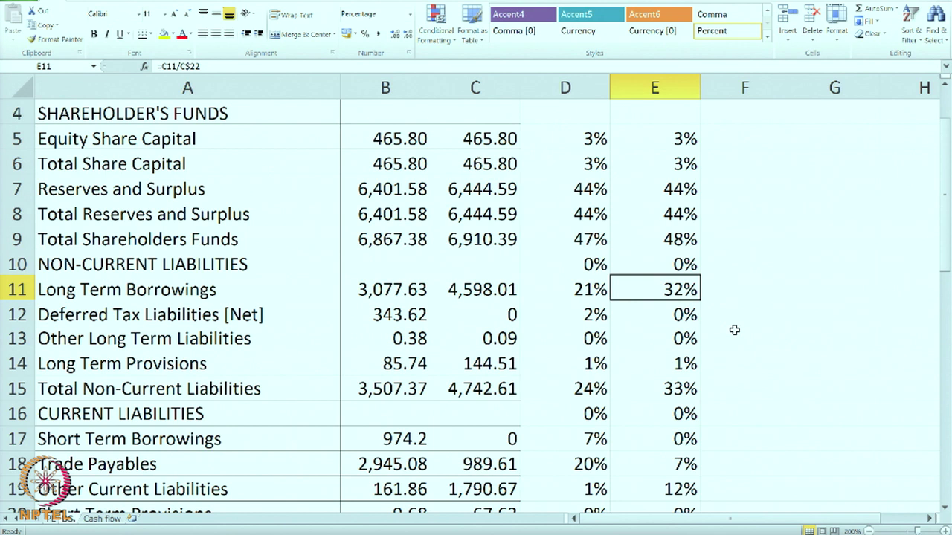
pyautogui.click(588, 291)
pyautogui.scroll(-1, 813, 320)
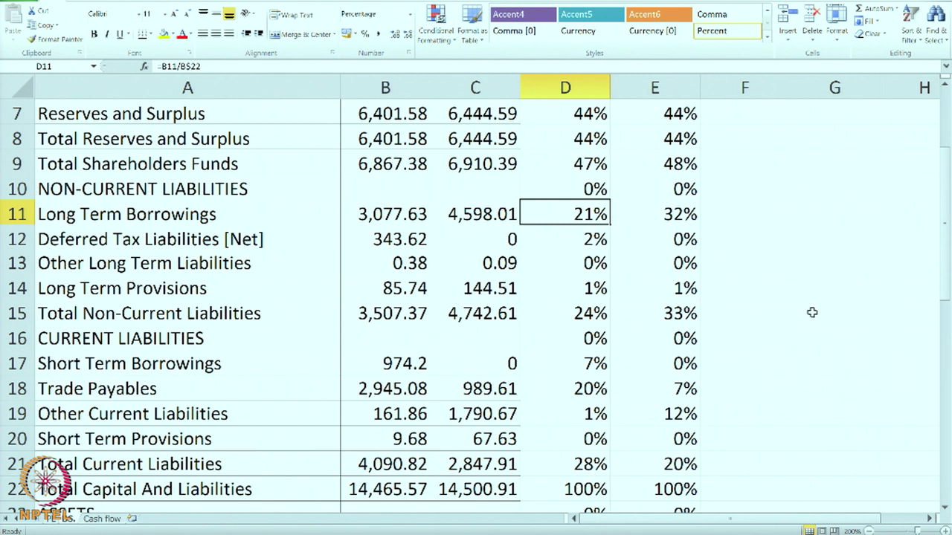
pyautogui.click(681, 313)
pyautogui.click(570, 320)
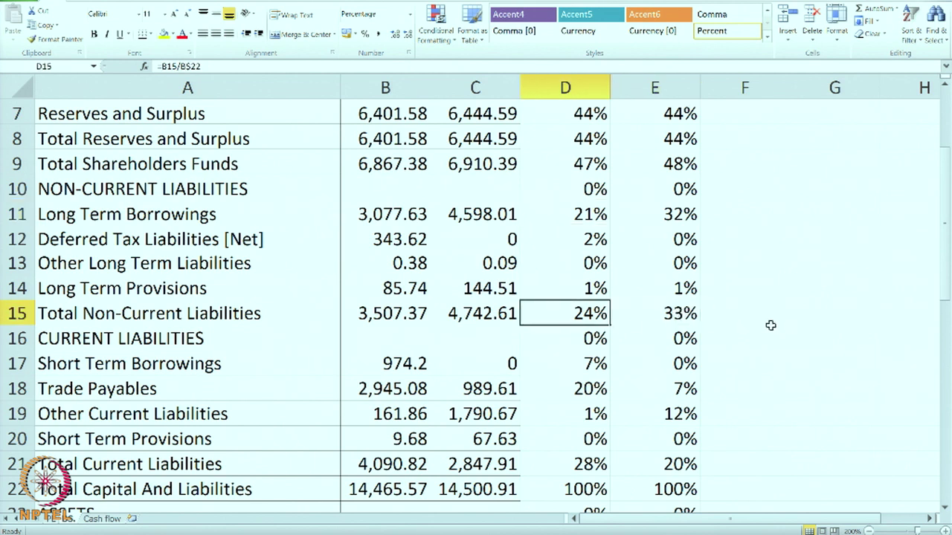
pyautogui.scroll(-1, 770, 325)
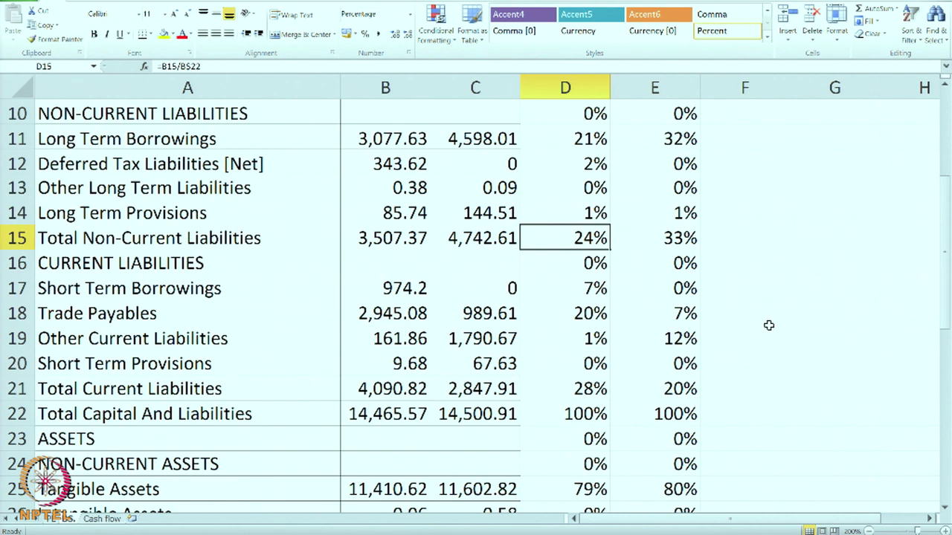
# Step: Compare the Mar 17 and Mar-16 percentages for Short Term Borrowings, Trade Payables, Other Current Liabilities and Total Current Liabilities
pyautogui.scroll(-1, 769, 325)
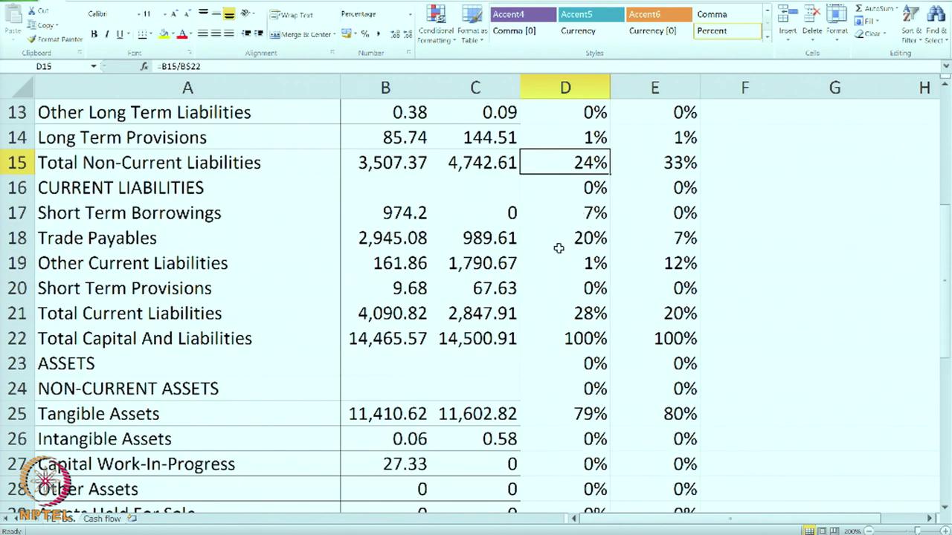
pyautogui.click(666, 215)
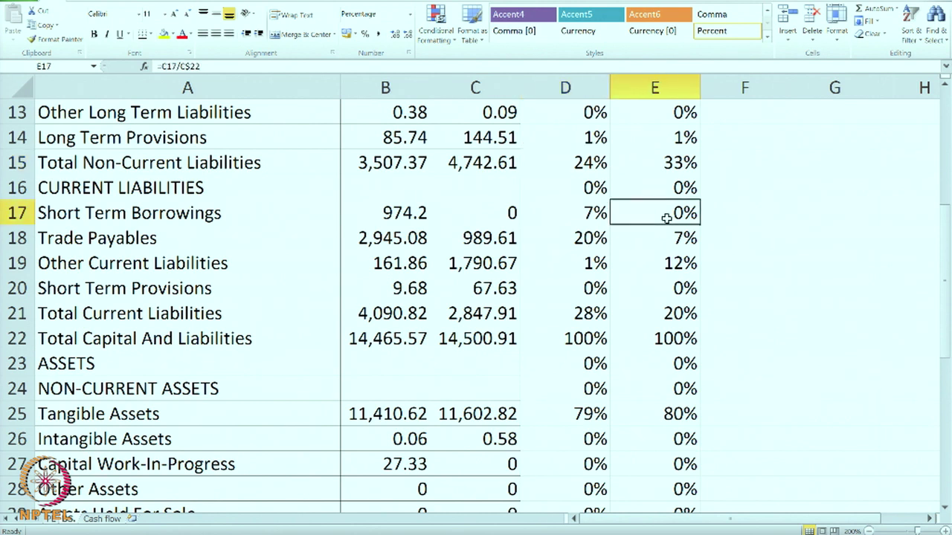
pyautogui.click(562, 217)
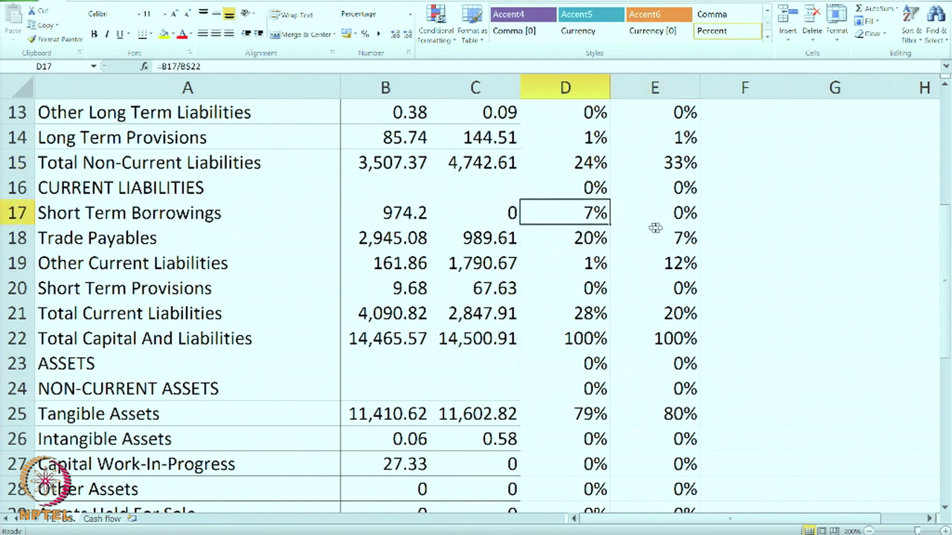
pyautogui.click(682, 233)
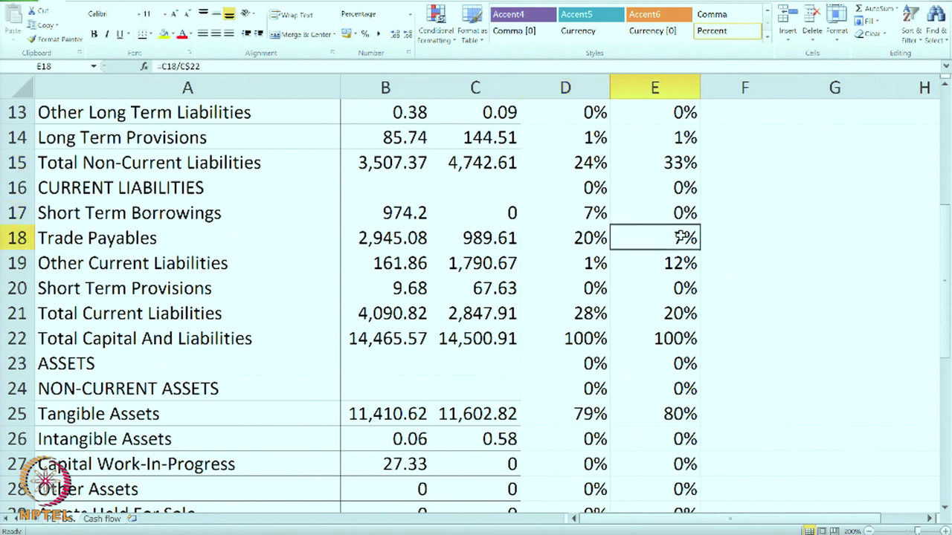
pyautogui.click(569, 240)
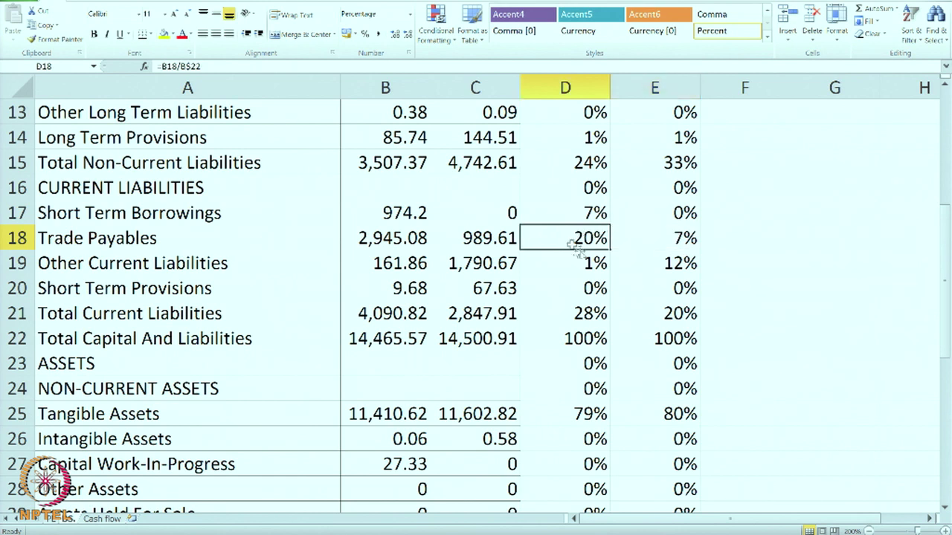
pyautogui.click(670, 272)
pyautogui.click(580, 269)
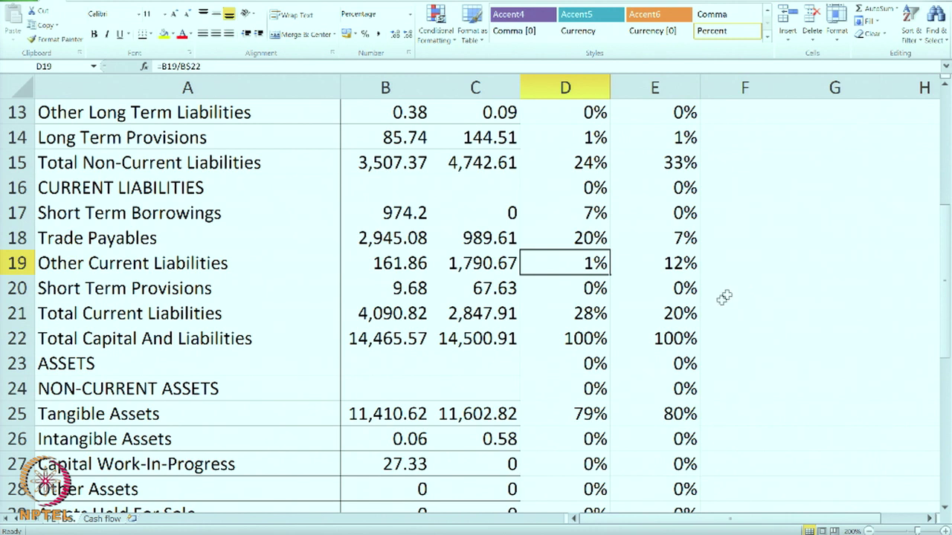
pyautogui.click(679, 315)
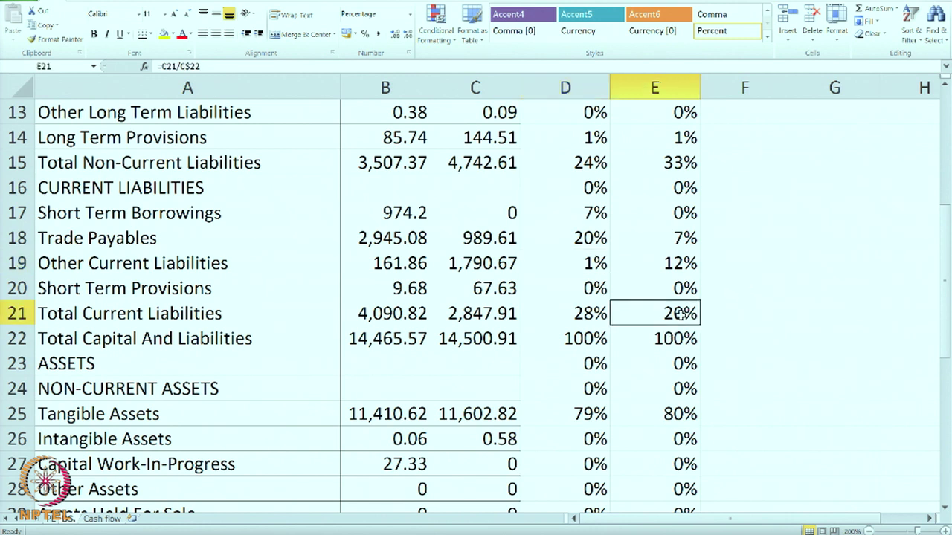
pyautogui.click(587, 327)
pyautogui.click(577, 313)
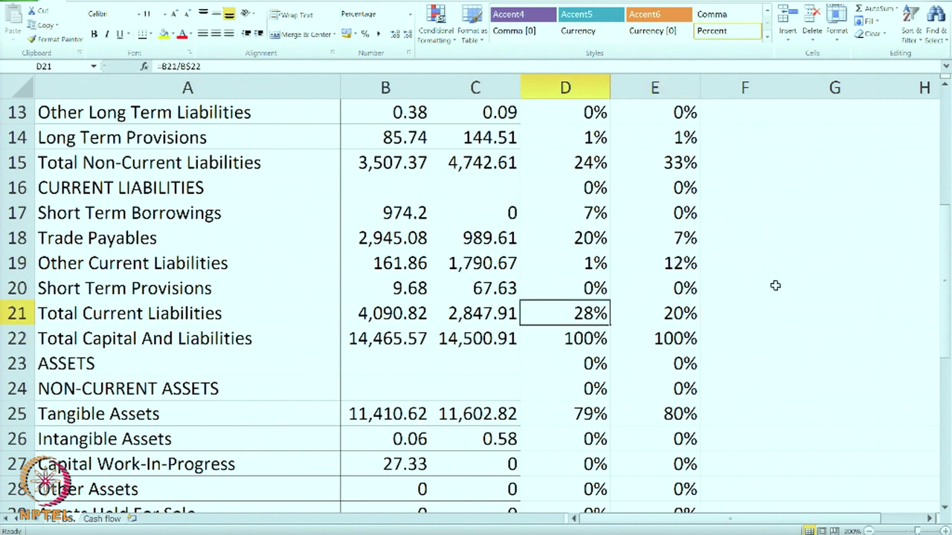
# Step: Examine the asset-side percentages for both years, covering Tangible Assets, Cash And Cash Equivalents, Total Current Assets and Total Assets
pyautogui.scroll(-2, 774, 282)
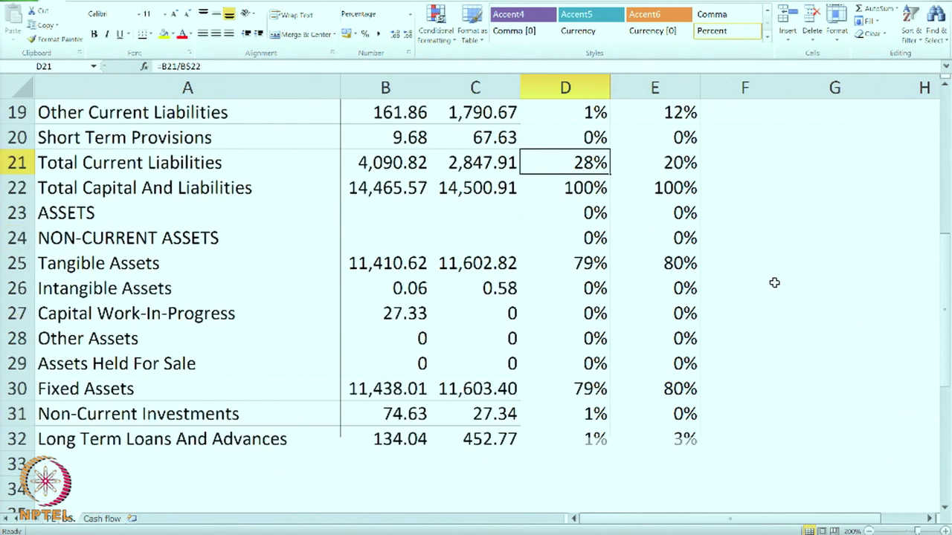
pyautogui.scroll(-1, 774, 283)
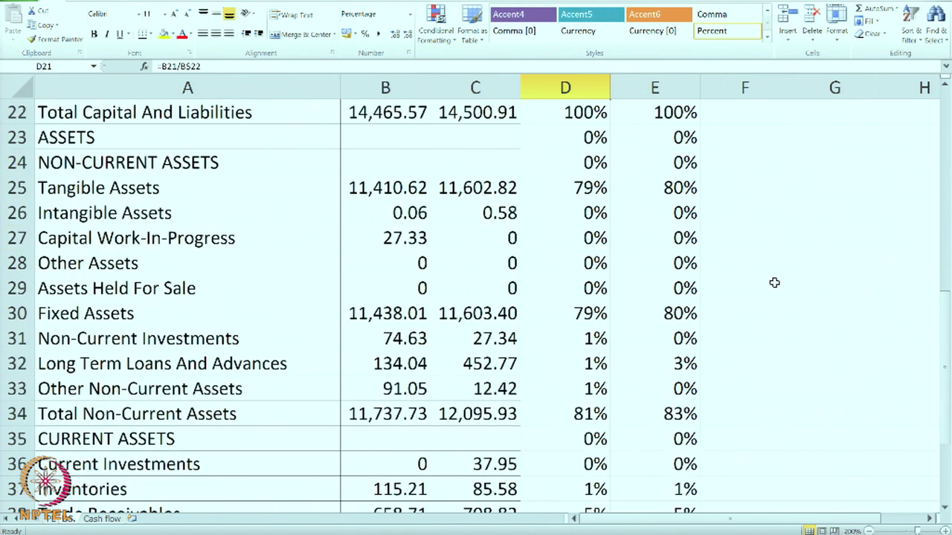
pyautogui.click(655, 183)
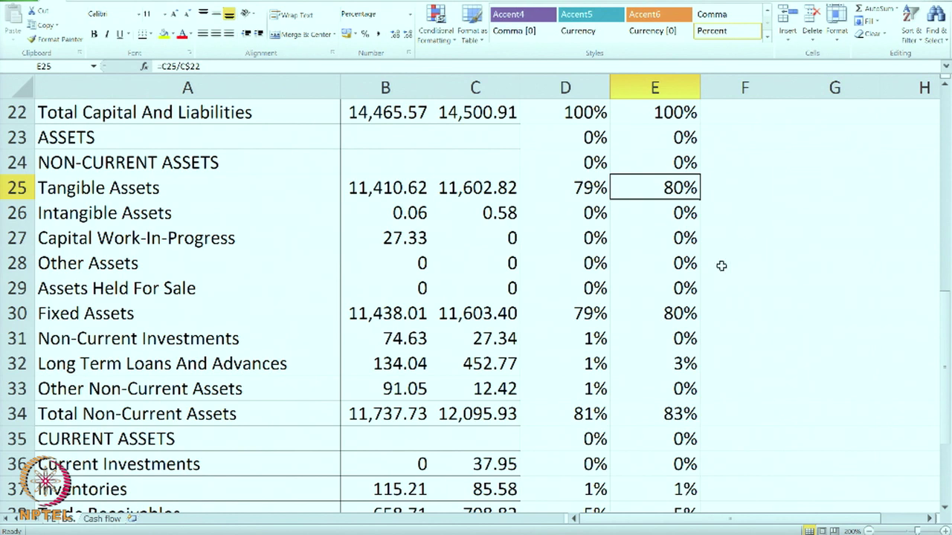
pyautogui.scroll(-1, 731, 256)
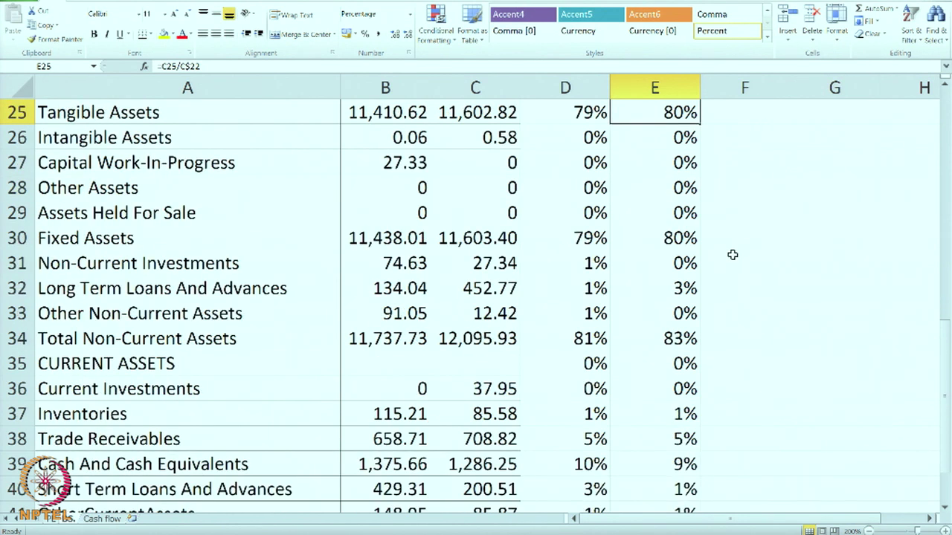
pyautogui.scroll(-1, 732, 255)
pyautogui.scroll(-1, 732, 255)
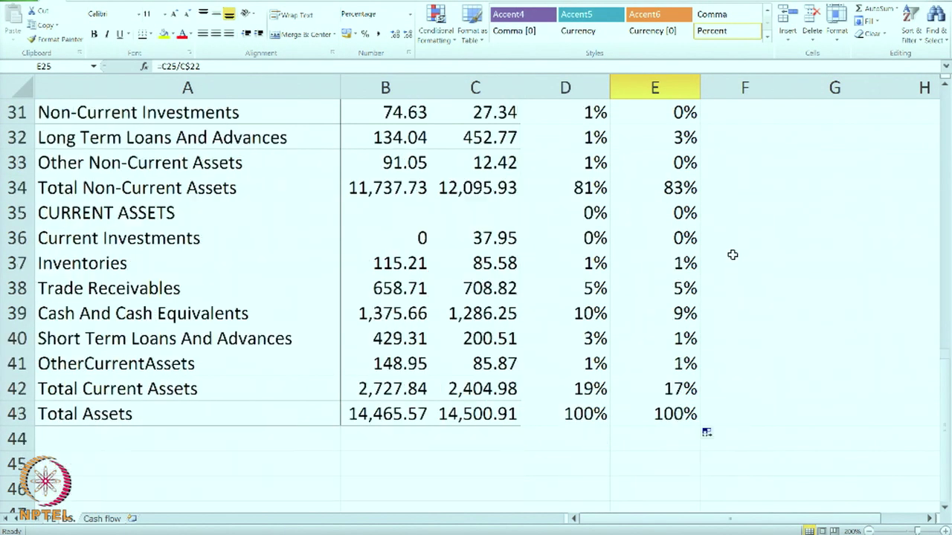
pyautogui.click(664, 313)
pyautogui.click(585, 315)
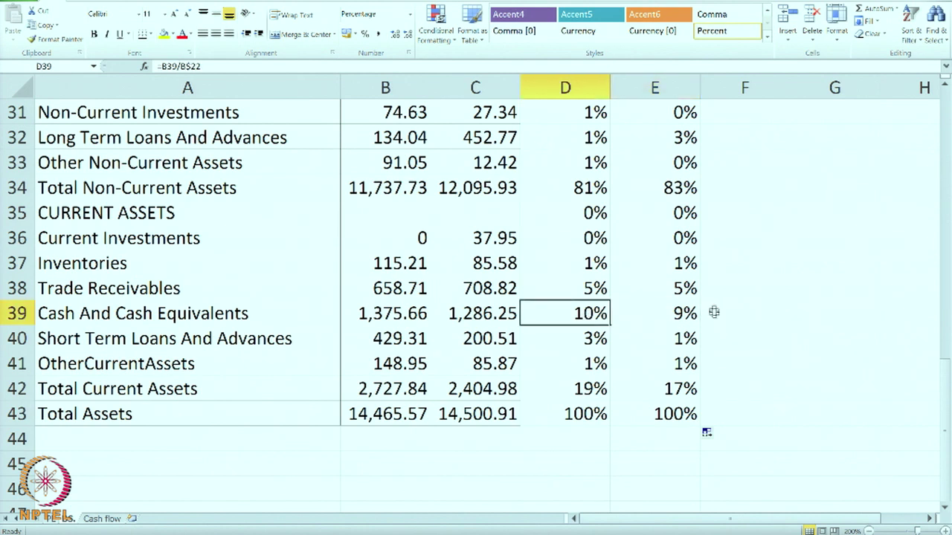
pyautogui.click(676, 317)
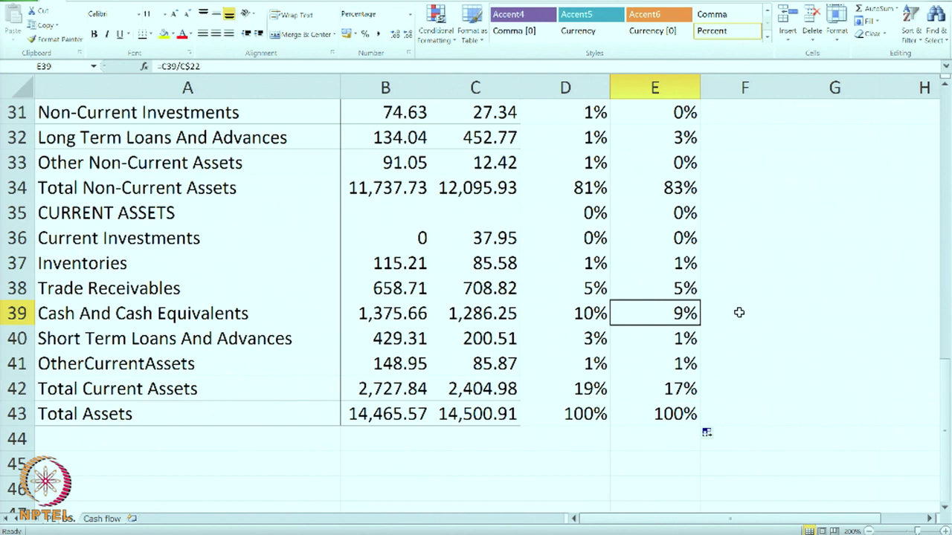
pyautogui.click(681, 389)
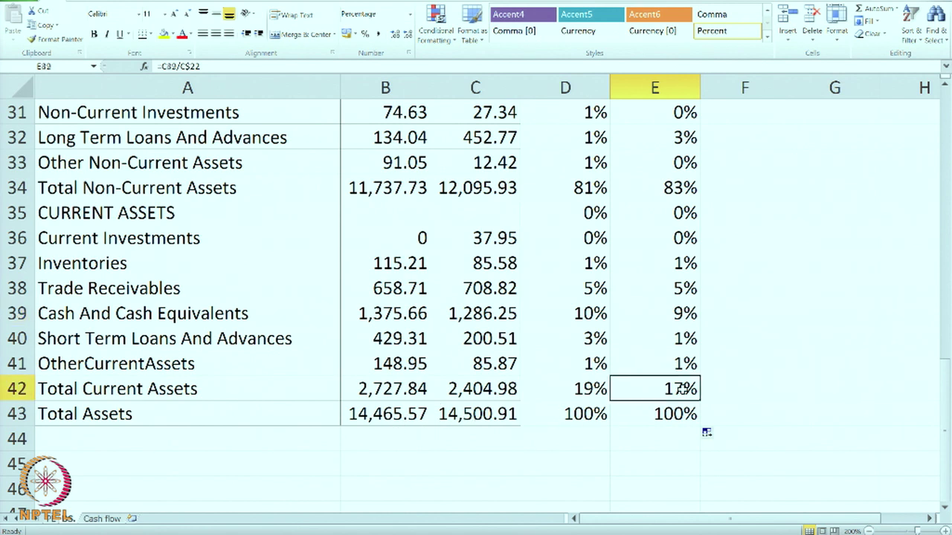
pyautogui.click(579, 389)
pyautogui.click(664, 393)
pyautogui.click(586, 405)
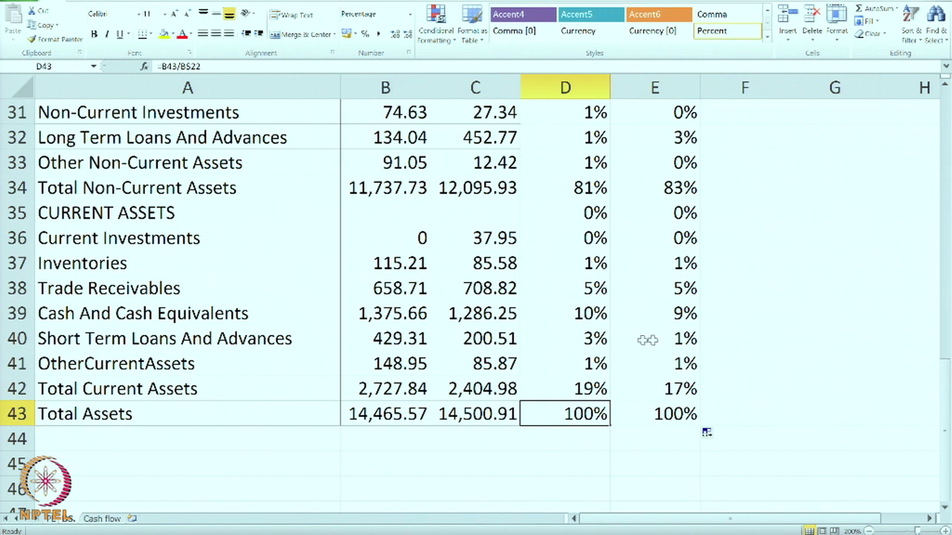
pyautogui.click(674, 313)
pyautogui.click(584, 313)
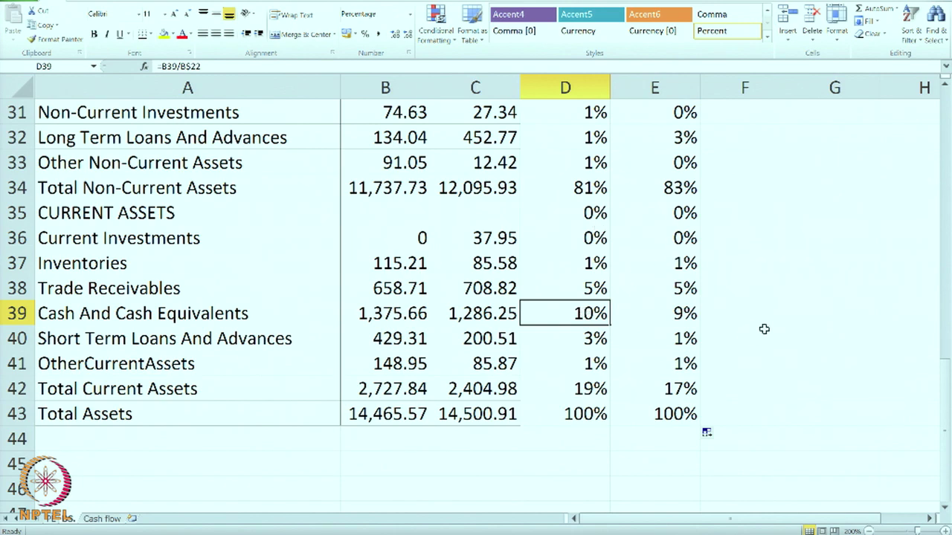
# Step: Copy the Equity Share Capital ratio formula in D5 of the balance sheet and bring up the Cash flow sheet from column A
pyautogui.scroll(9, 764, 328)
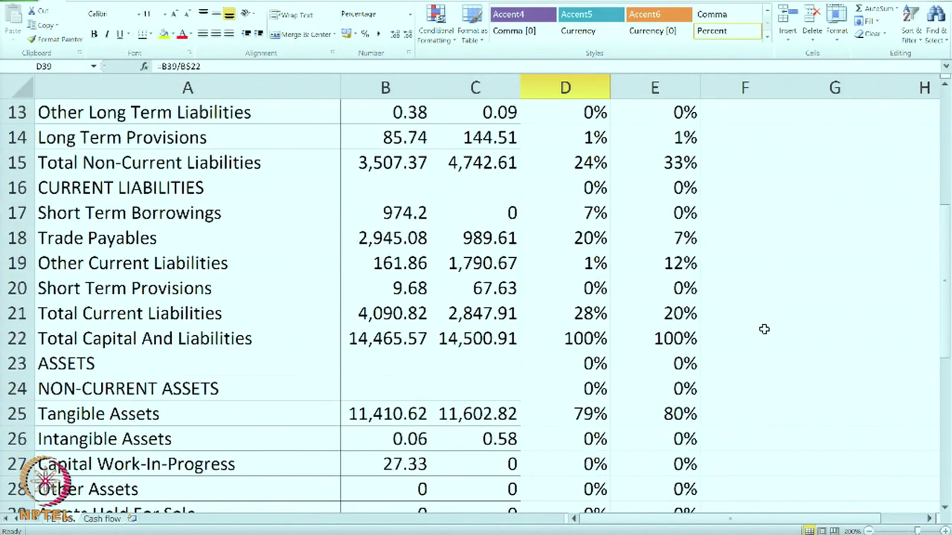
pyautogui.scroll(1, 763, 328)
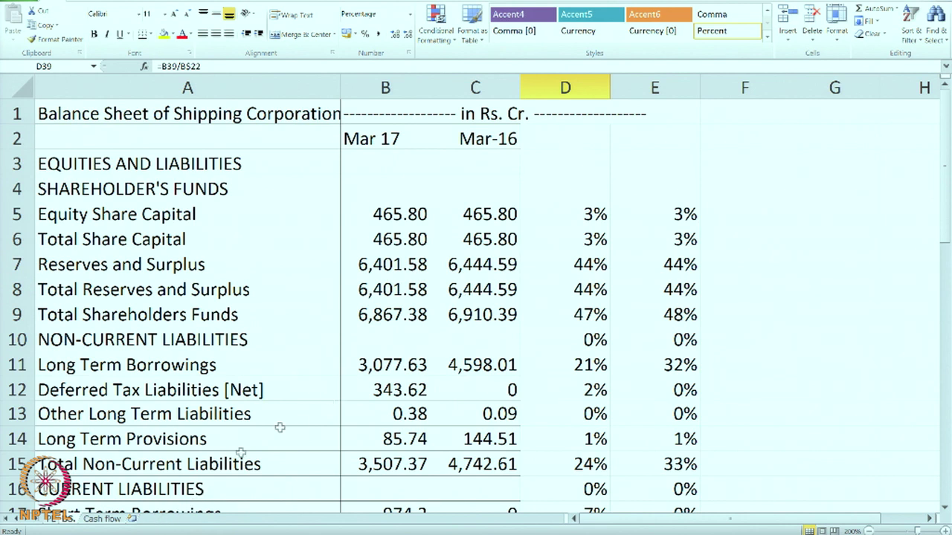
pyautogui.rightClick(561, 214)
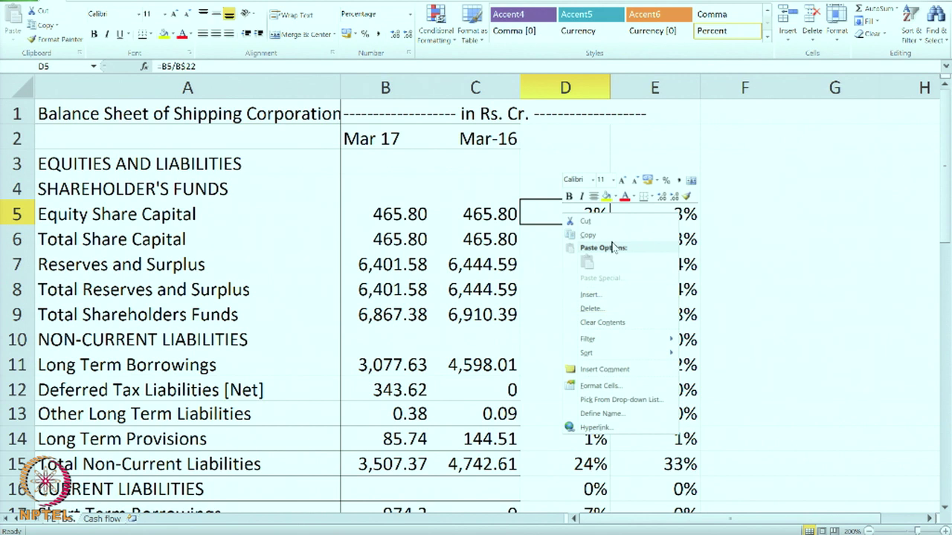
pyautogui.click(587, 235)
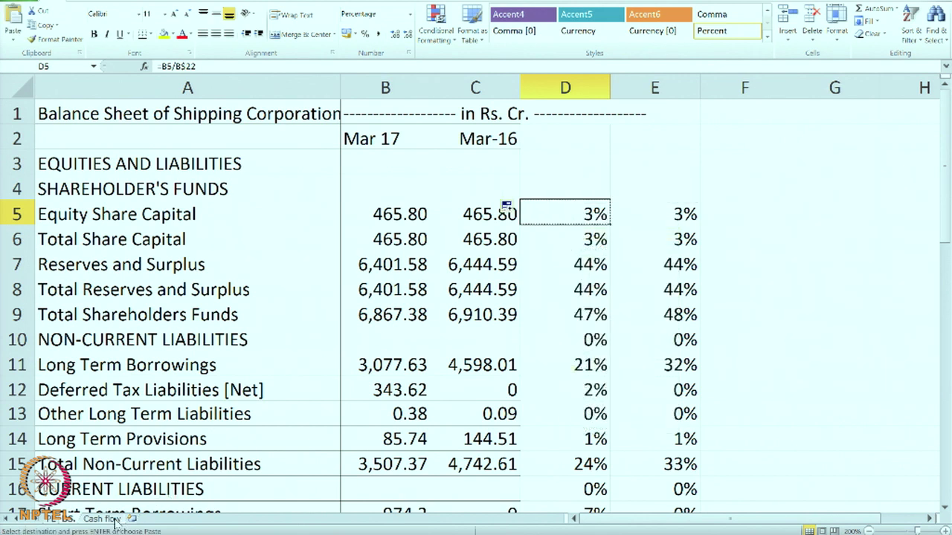
pyautogui.click(113, 519)
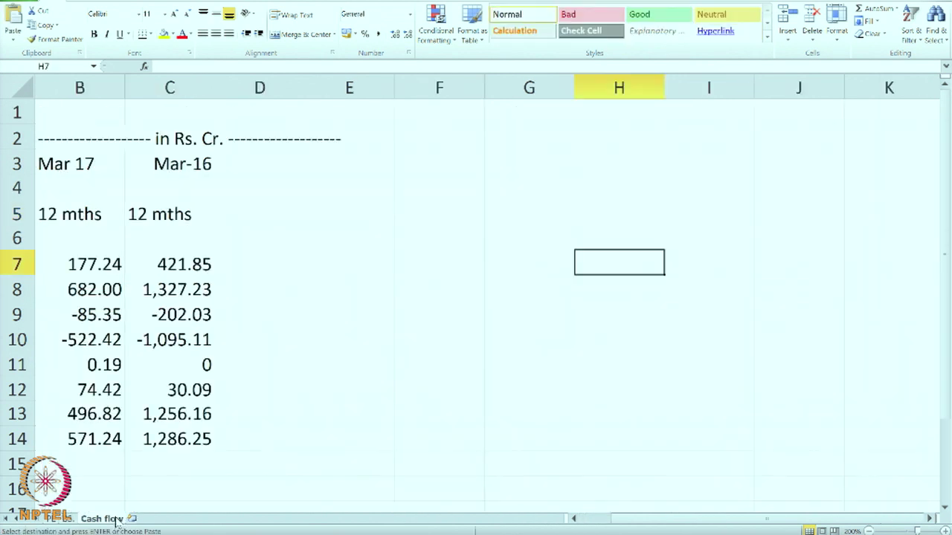
pyautogui.click(575, 518)
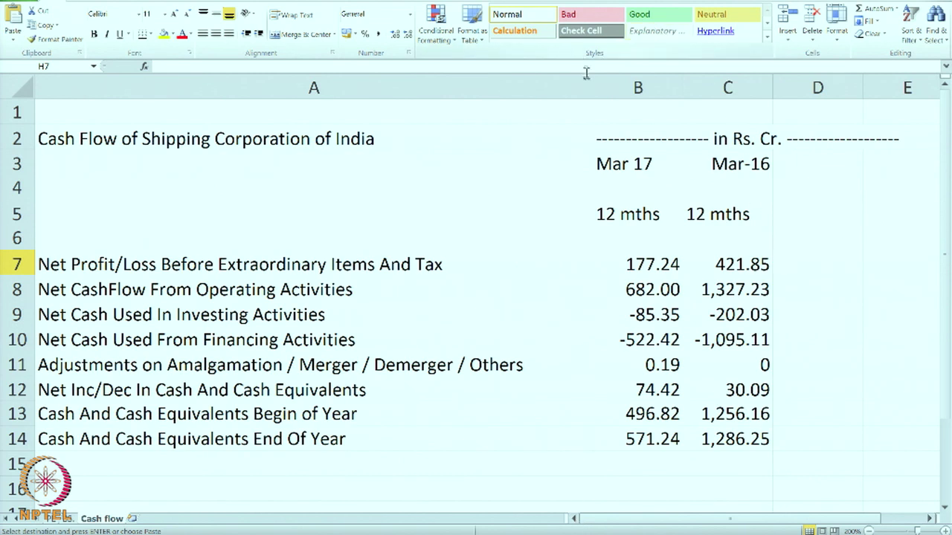
# Step: Narrow column A of the cash flow statement to 43.13 and paste the copied ratio formula into D7
pyautogui.moveTo(593, 87); pyautogui.dragTo(469, 87)
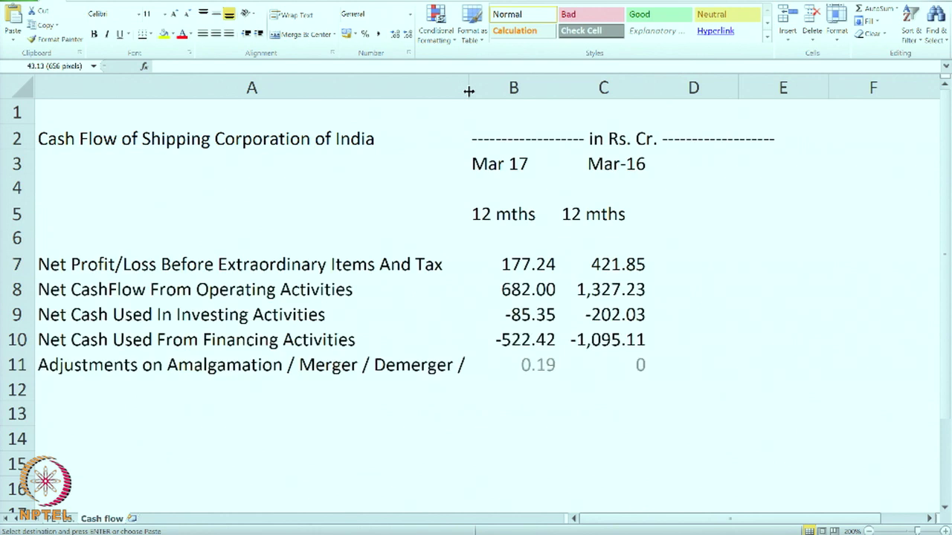
pyautogui.click(680, 262)
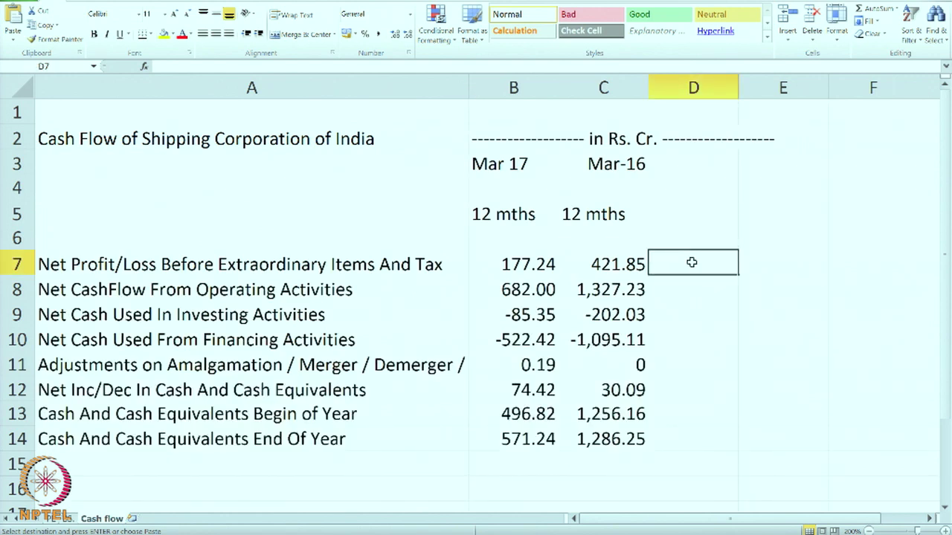
pyautogui.hotkey('ctrl', 'v')
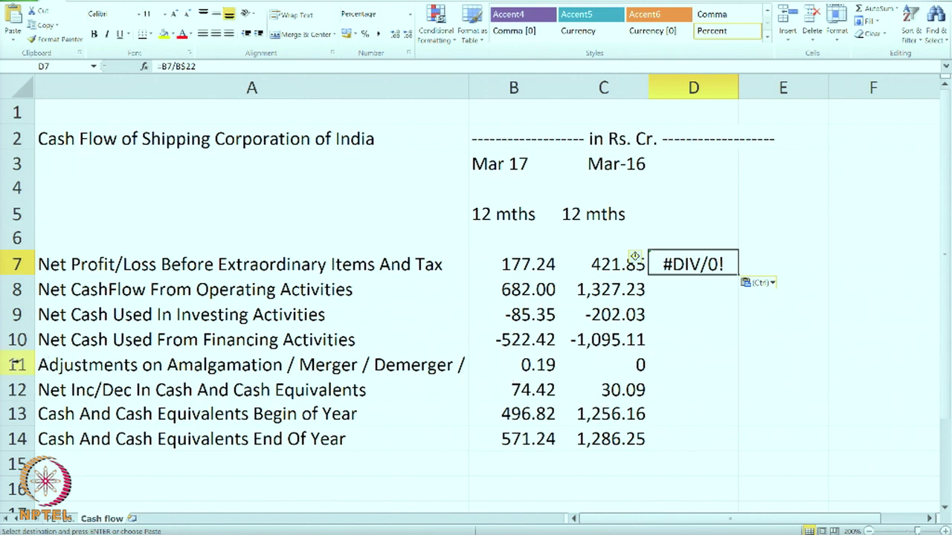
# Step: Insert a blank row 11 above the Adjustments on Amalgamation / Merger / Demerger / Others row
pyautogui.rightClick(16, 365)
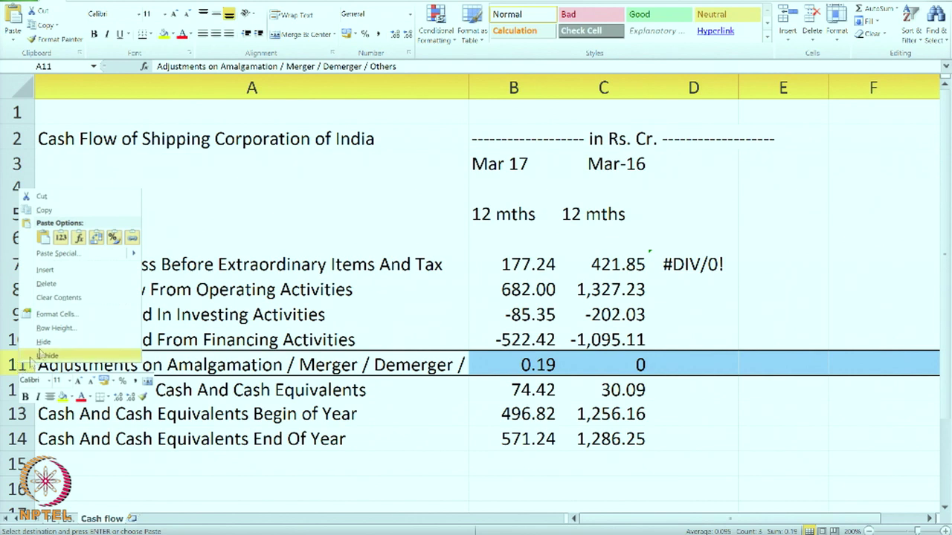
pyautogui.click(46, 270)
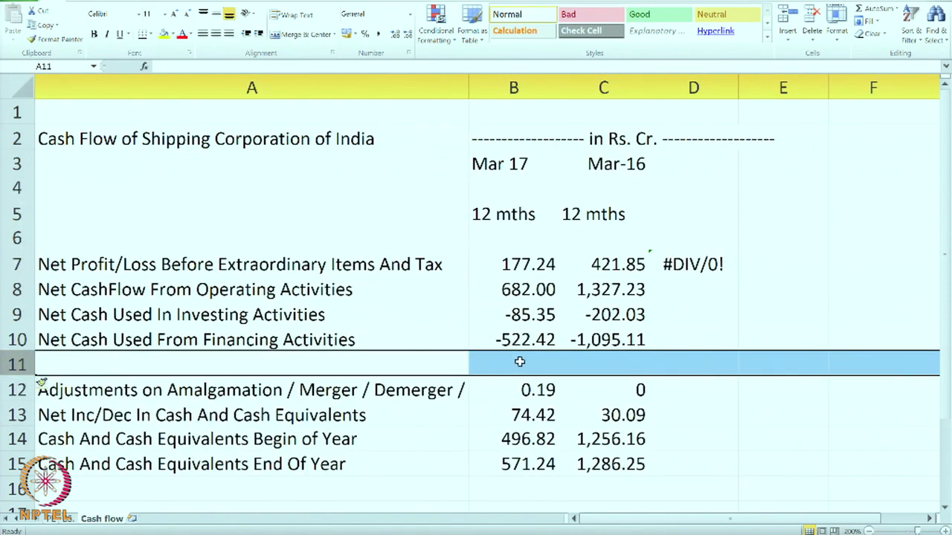
# Step: Total rows 7 to 10 for Mar 17 in B11 with AutoSum and extend the sum to Mar-16 in C11
pyautogui.click(513, 362)
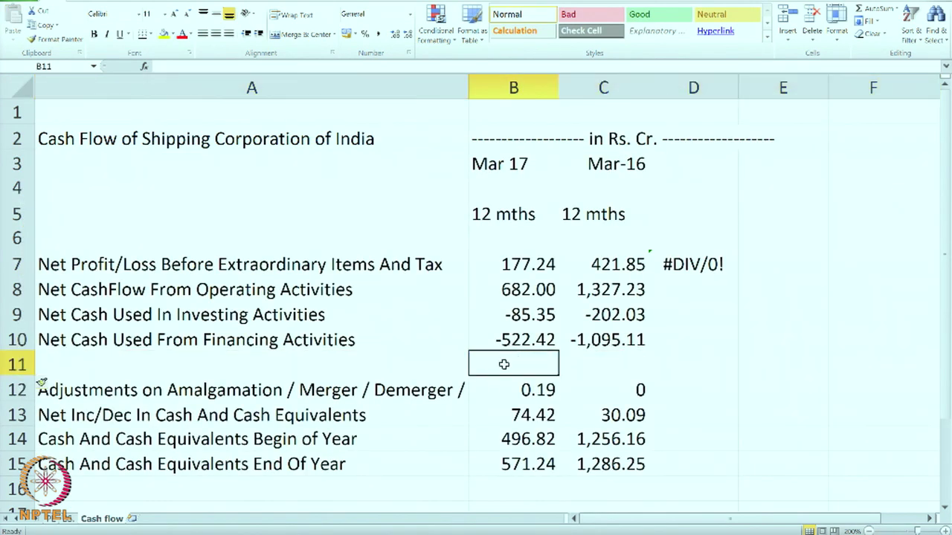
pyautogui.click(874, 9)
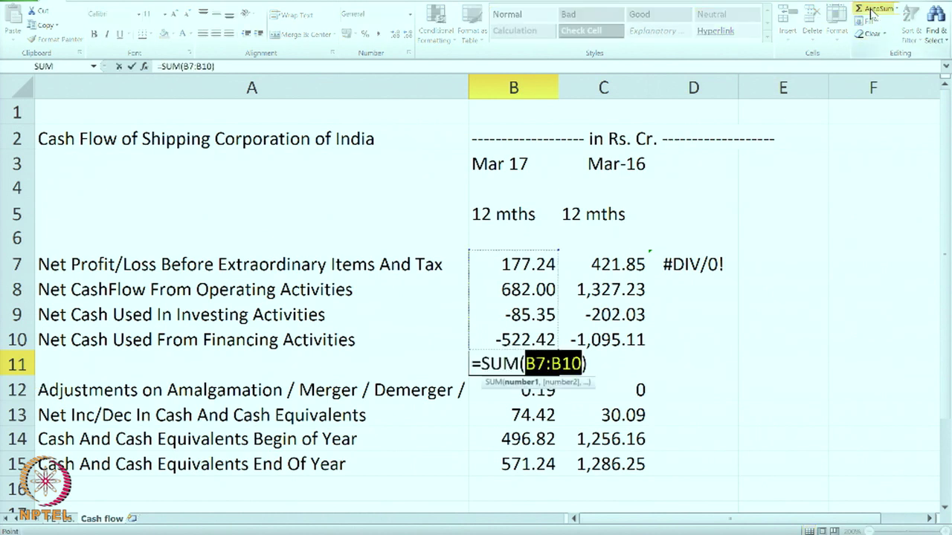
pyautogui.press('Return')
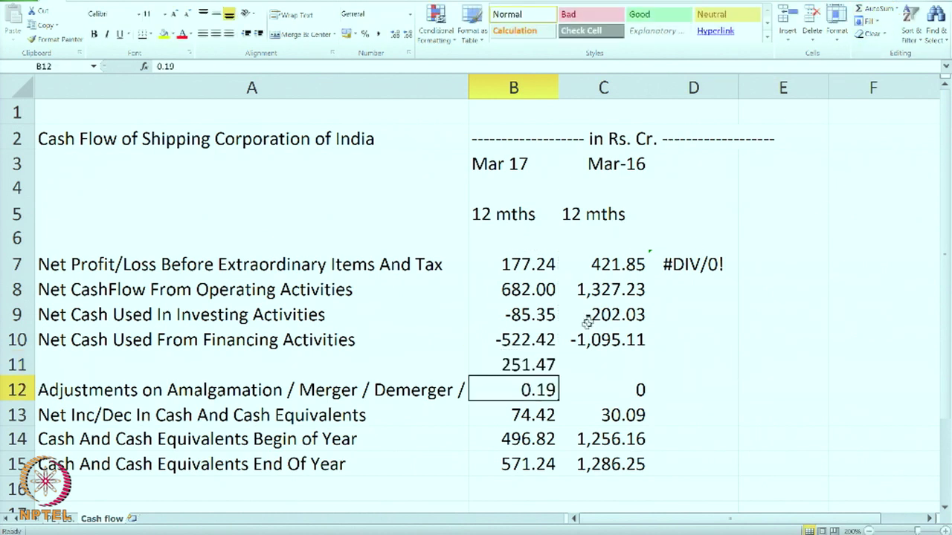
pyautogui.click(548, 362)
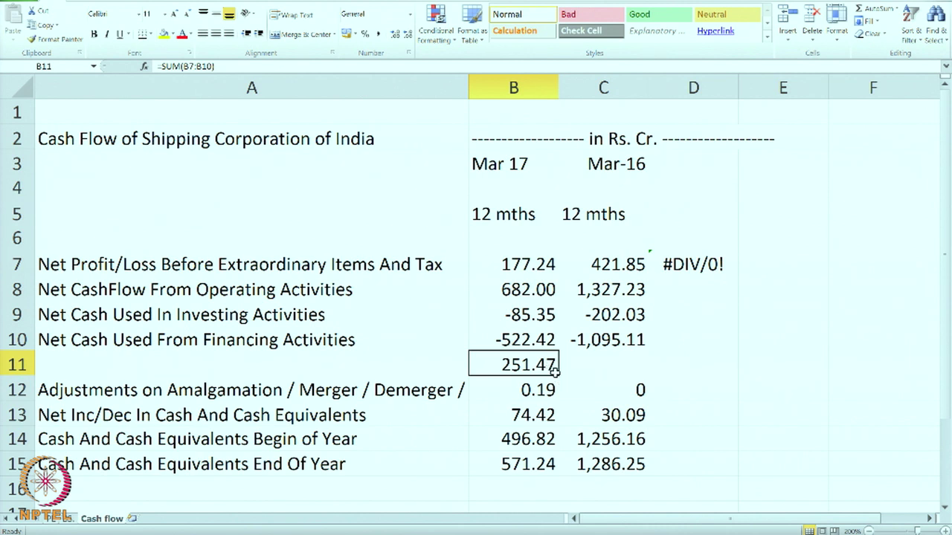
pyautogui.moveTo(558, 375); pyautogui.dragTo(606, 377)
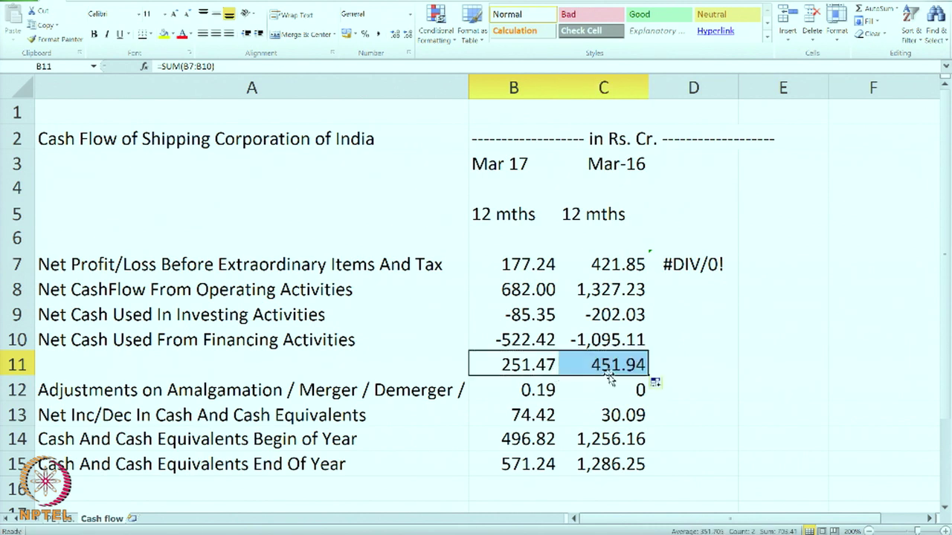
# Step: Change the ratio formula in D7 to =B7/B$11 so it divides by the row 11 total
pyautogui.click(691, 263)
pyautogui.hotkey('ctrl', 'shift', '5')
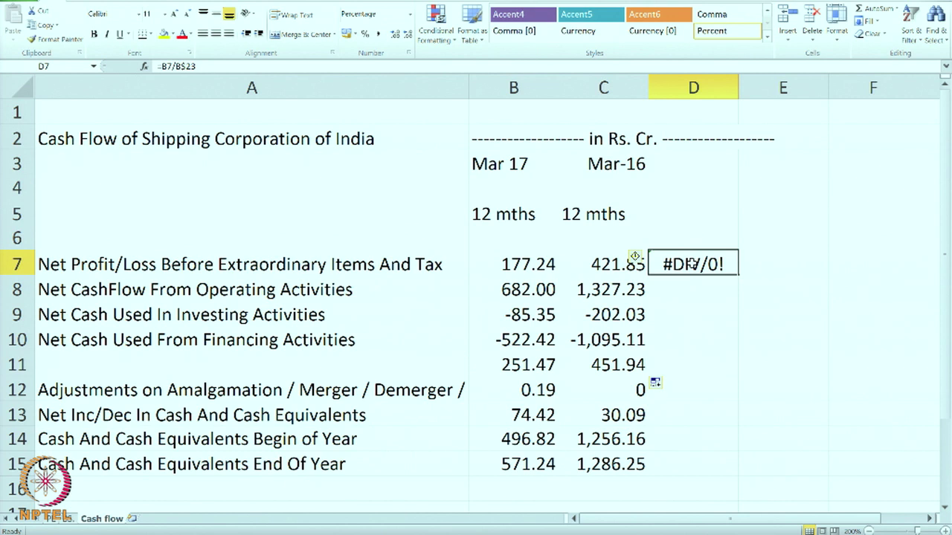
pyautogui.click(233, 68)
pyautogui.press('BackSpace')
pyautogui.press('BackSpace')
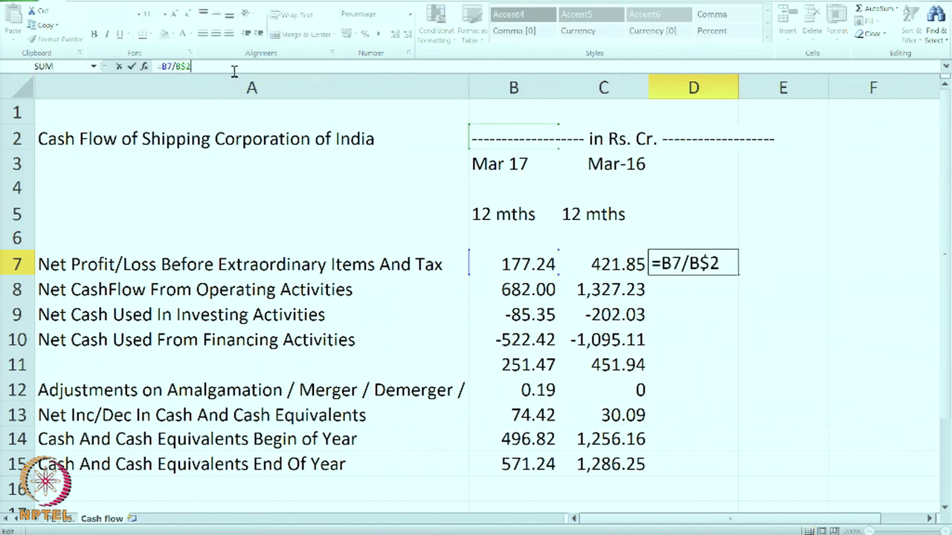
pyautogui.write('11')
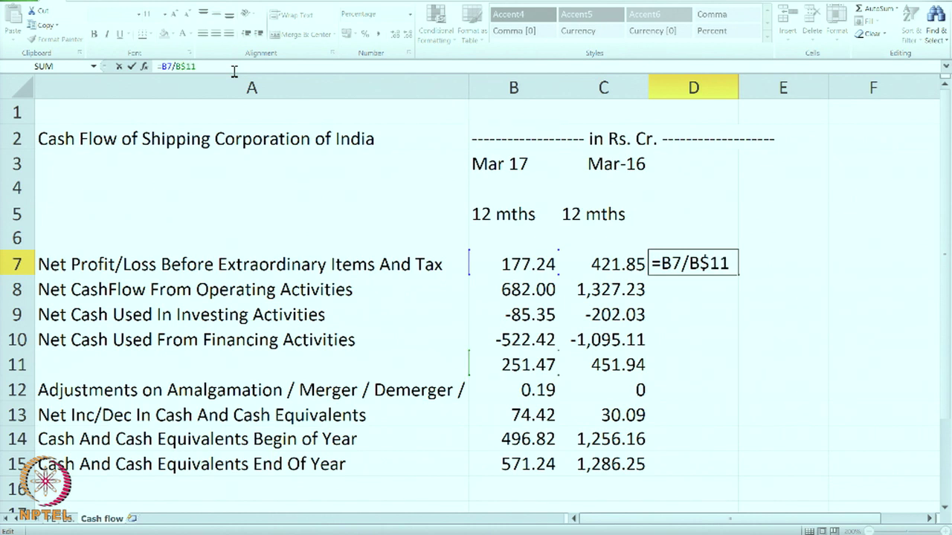
pyautogui.press('Return')
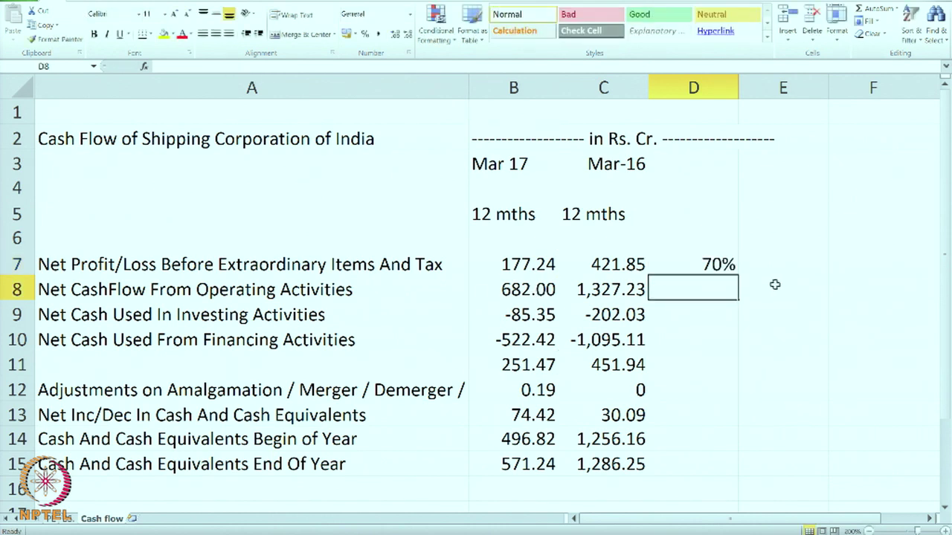
# Step: Copy the D7 percentage formula to E7 and fill both columns down through row 10
pyautogui.click(728, 264)
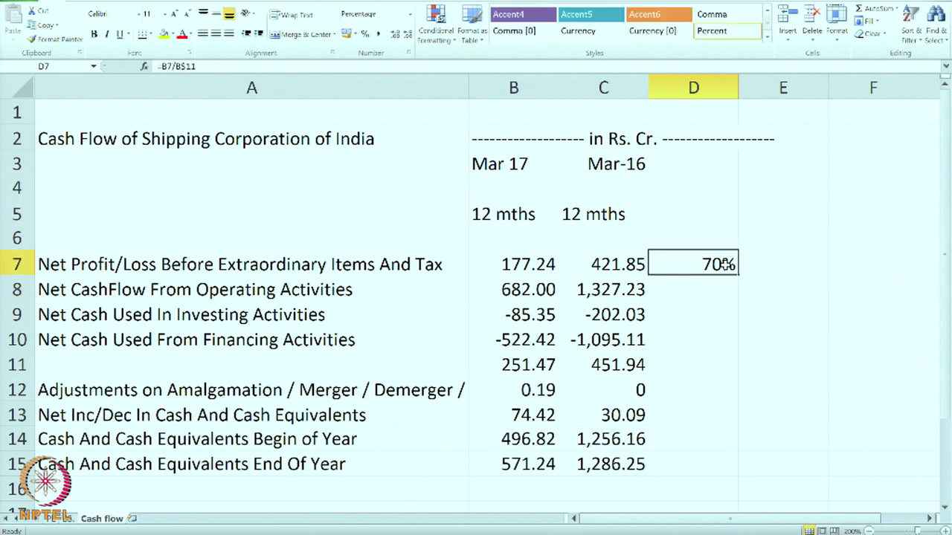
pyautogui.hotkey('ctrl', 'c')
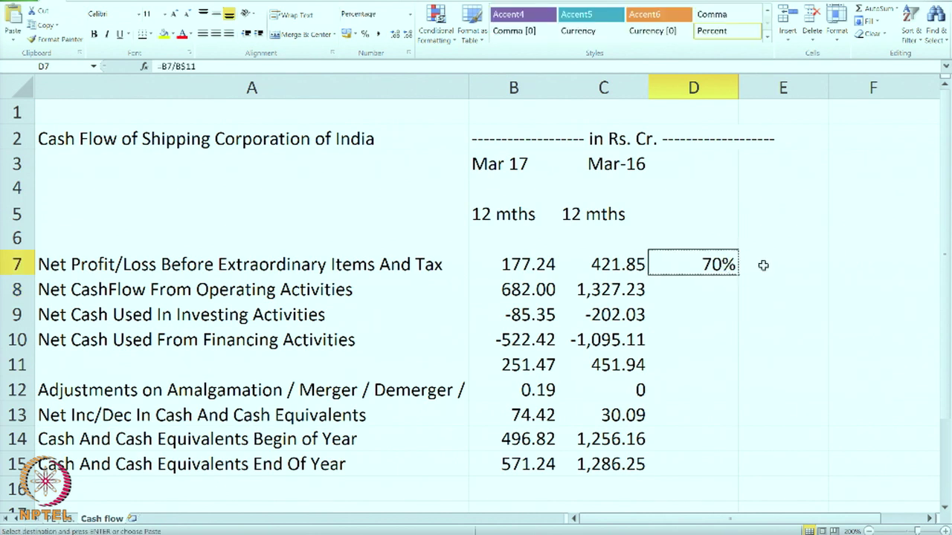
pyautogui.click(762, 265)
pyautogui.hotkey('ctrl', 'v')
pyautogui.click(725, 265)
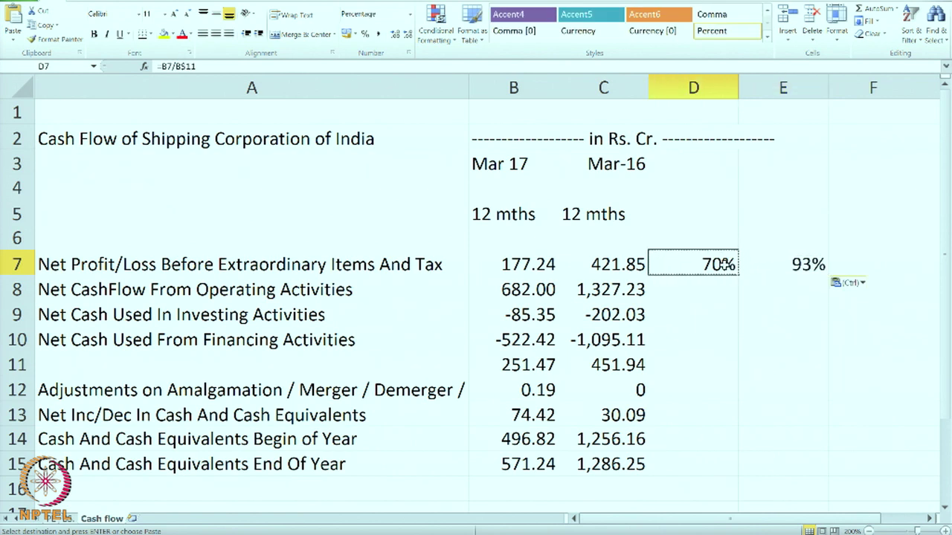
pyautogui.moveTo(734, 268); pyautogui.dragTo(830, 353)
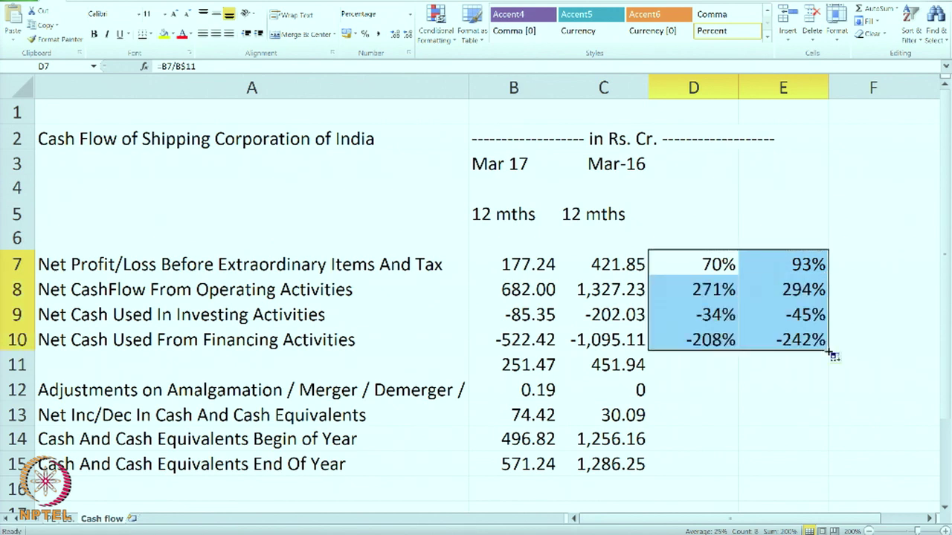
pyautogui.click(854, 364)
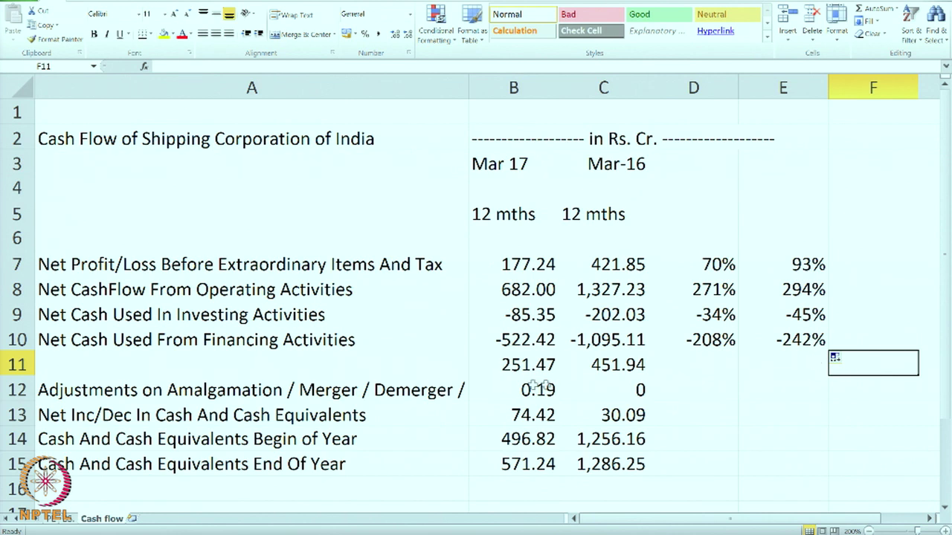
# Step: Compare the operating and financing cash flow percentages of the two years in columns D and E
pyautogui.click(678, 289)
pyautogui.click(784, 284)
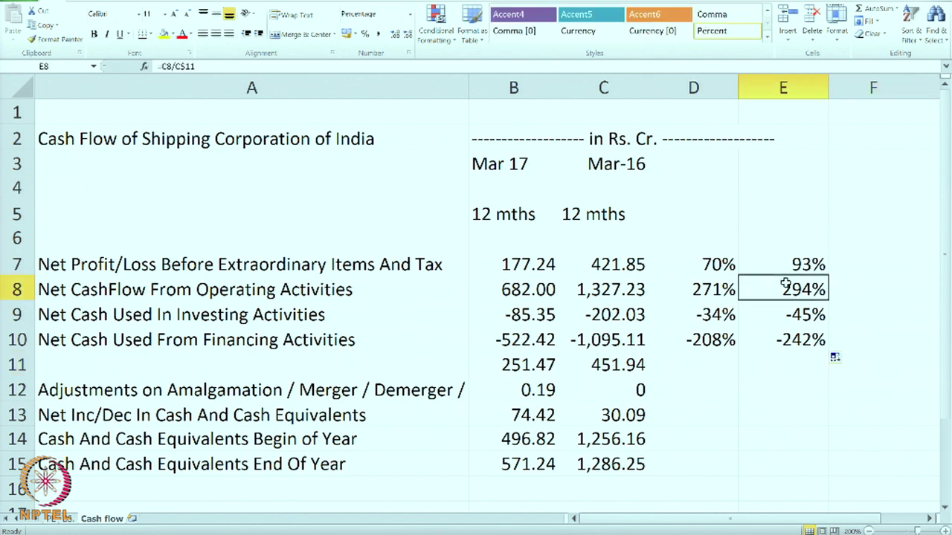
pyautogui.click(679, 290)
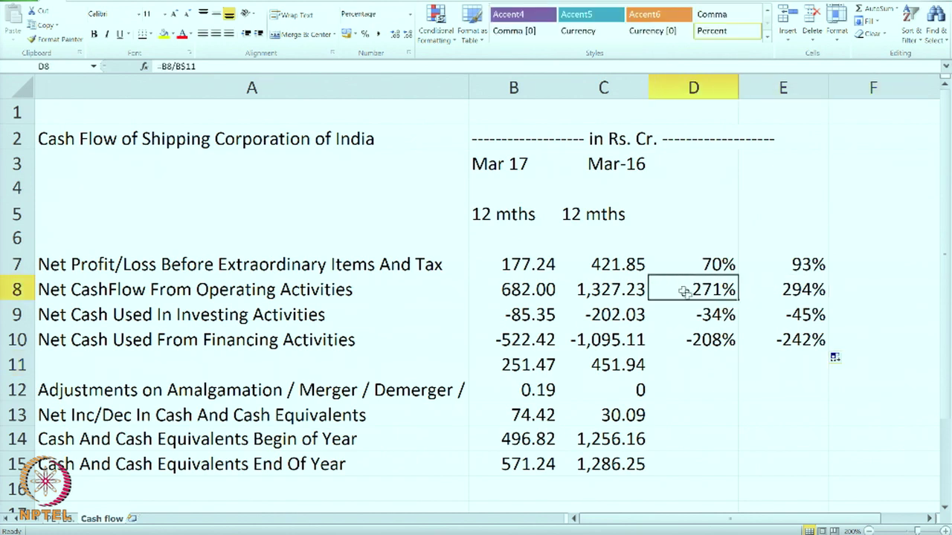
pyautogui.click(773, 347)
pyautogui.click(691, 343)
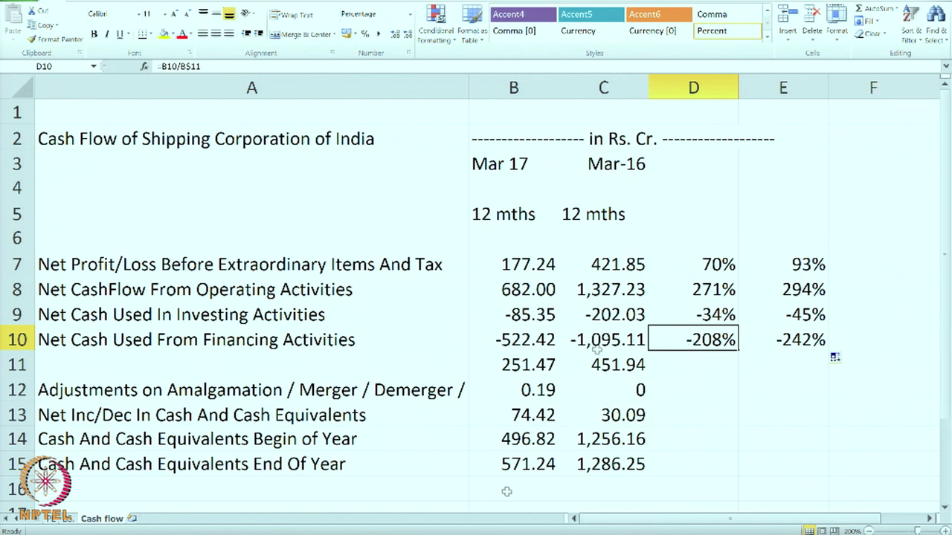
# Step: Switch to the ratios folder in File Explorer and open the Shipping corp Industry comparison workbook at the start of its PL Comp sheet
pyautogui.hotkey('alt', 'Tab')
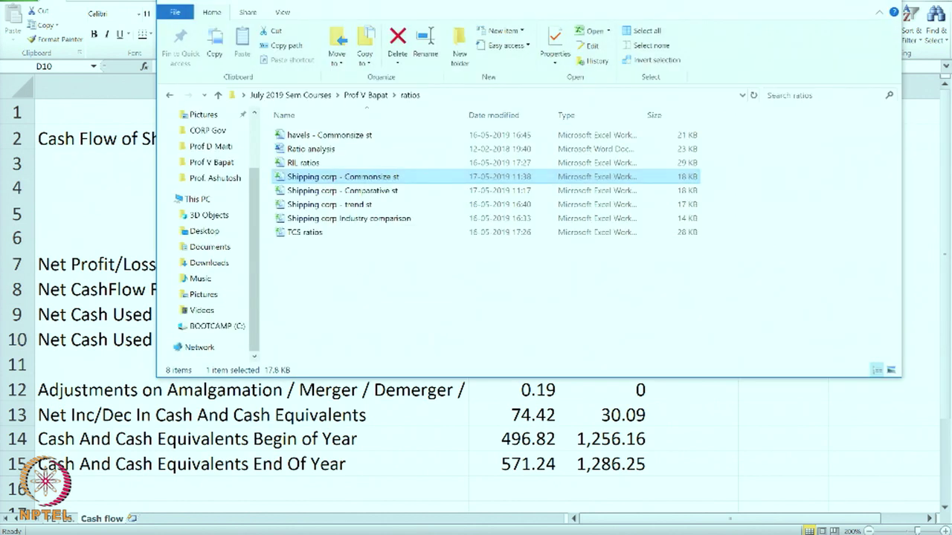
pyautogui.doubleClick(370, 217)
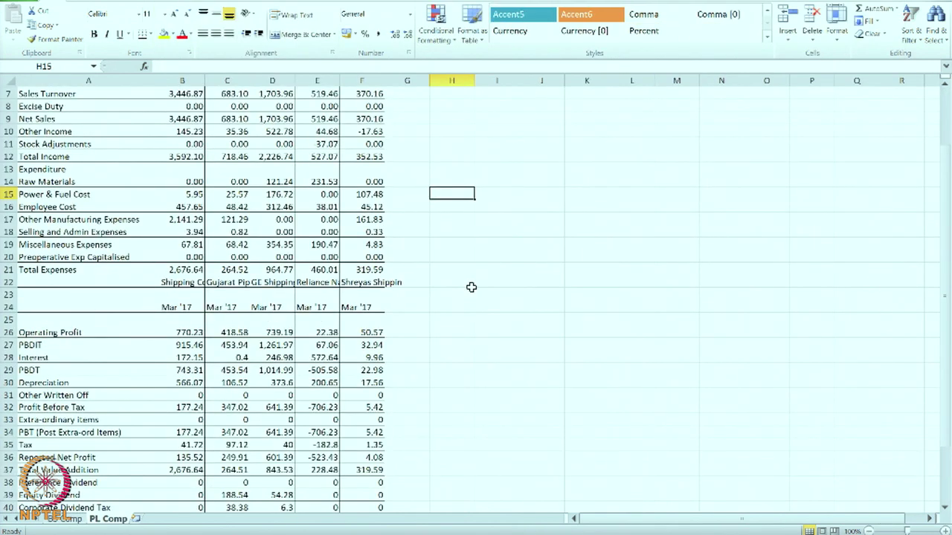
pyautogui.scroll(2, 471, 286)
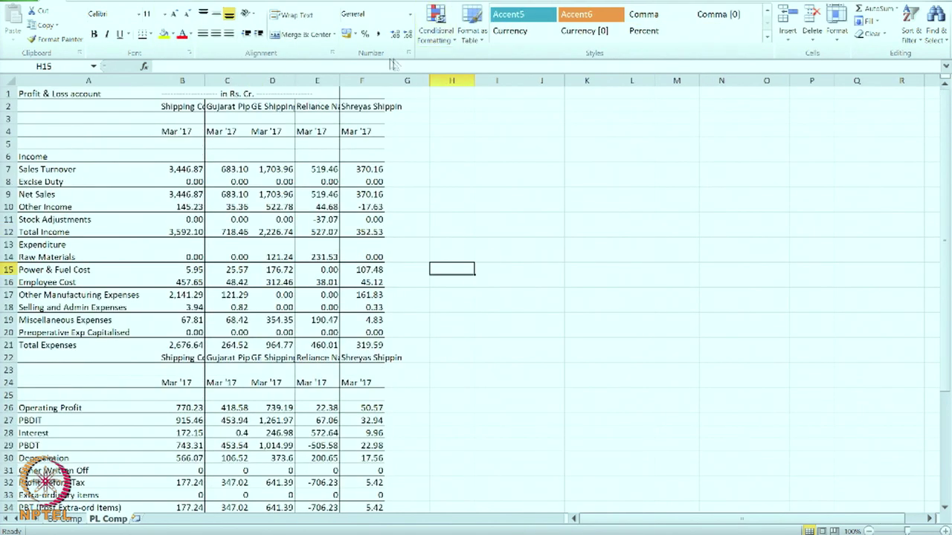
# Step: Set the PL Comp sheet's magnification to 200% and narrow column A so all company columns fit
pyautogui.click(242, 1)
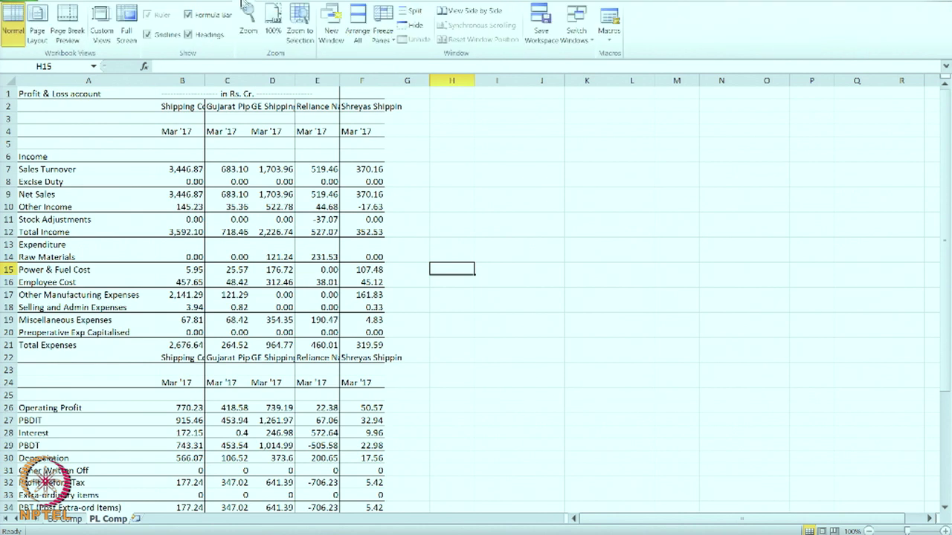
pyautogui.click(247, 15)
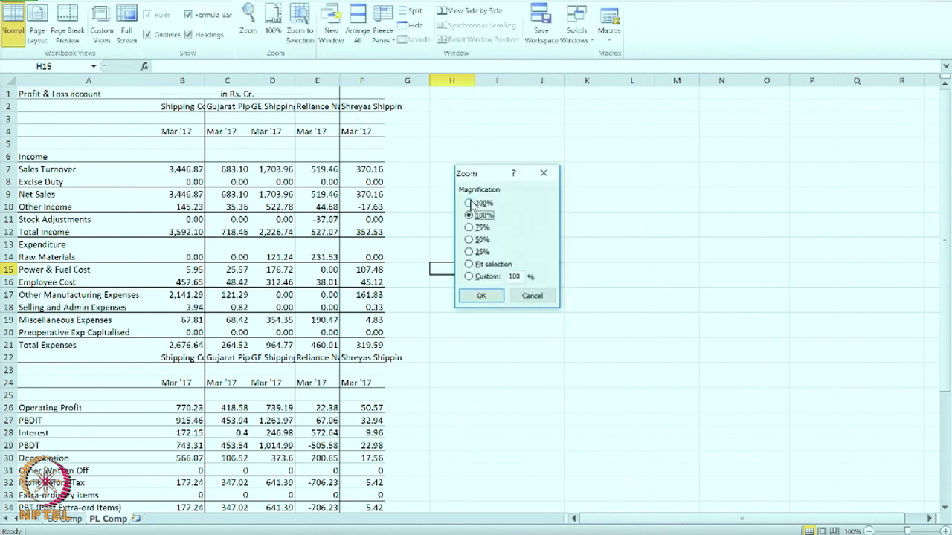
pyautogui.click(470, 203)
pyautogui.click(480, 295)
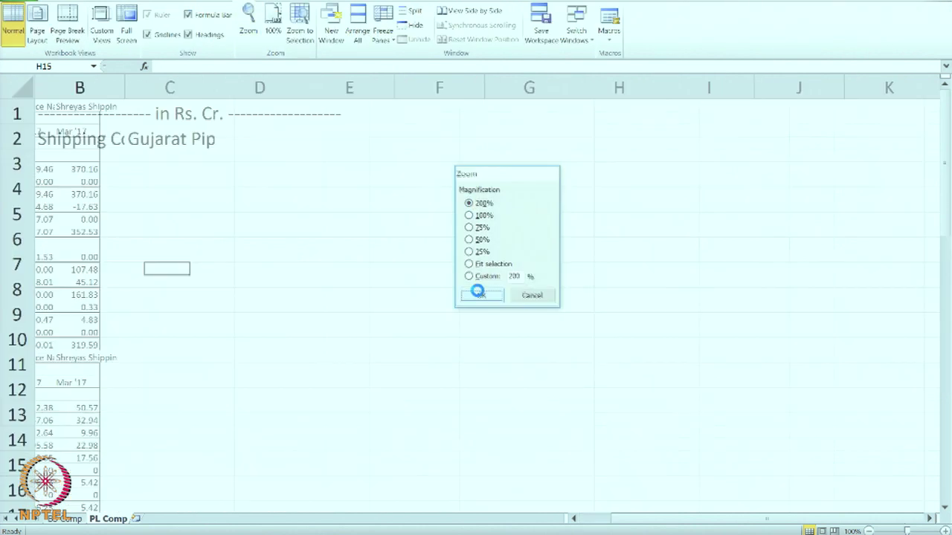
pyautogui.click(574, 519)
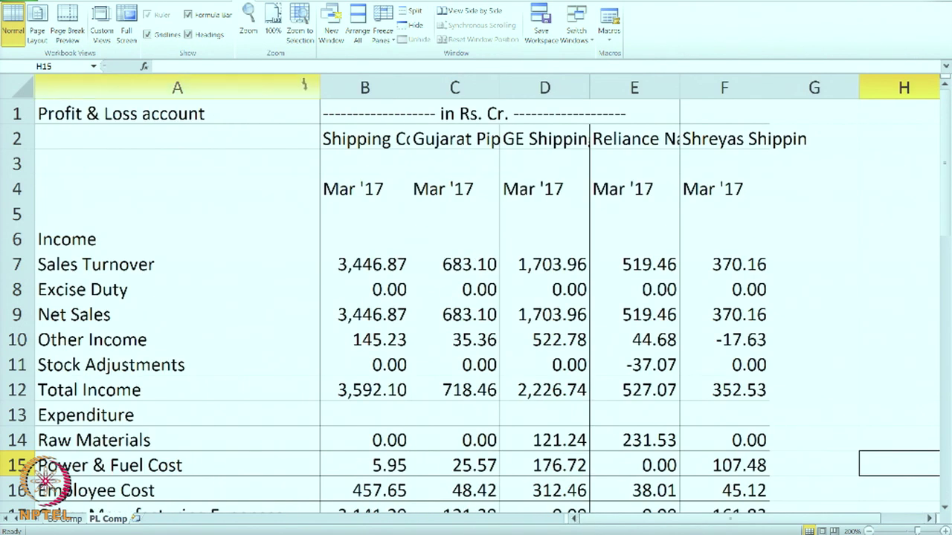
pyautogui.moveTo(320, 87); pyautogui.dragTo(252, 88)
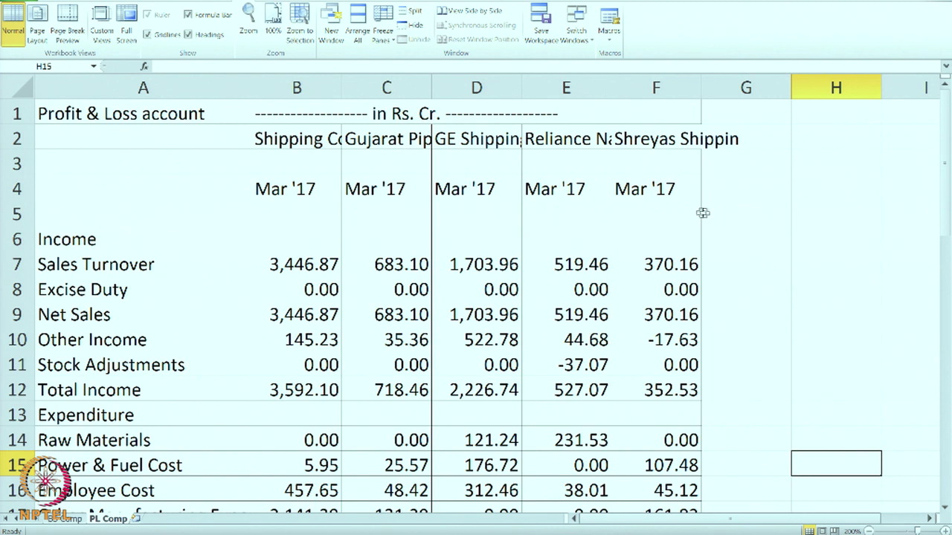
# Step: Check the company names heading columns B to F in row 2 of the Profit & Loss account
pyautogui.click(275, 137)
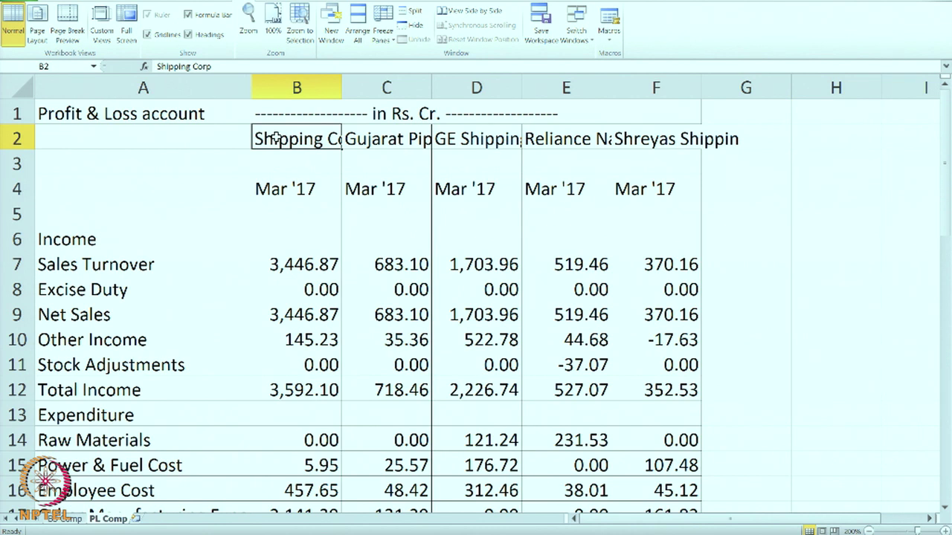
pyautogui.click(366, 142)
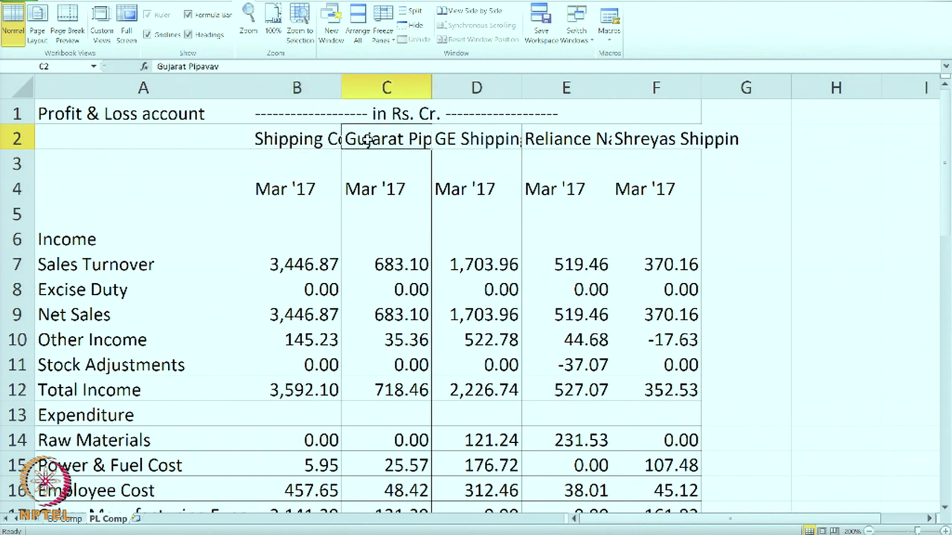
pyautogui.click(482, 139)
pyautogui.click(567, 141)
pyautogui.click(646, 139)
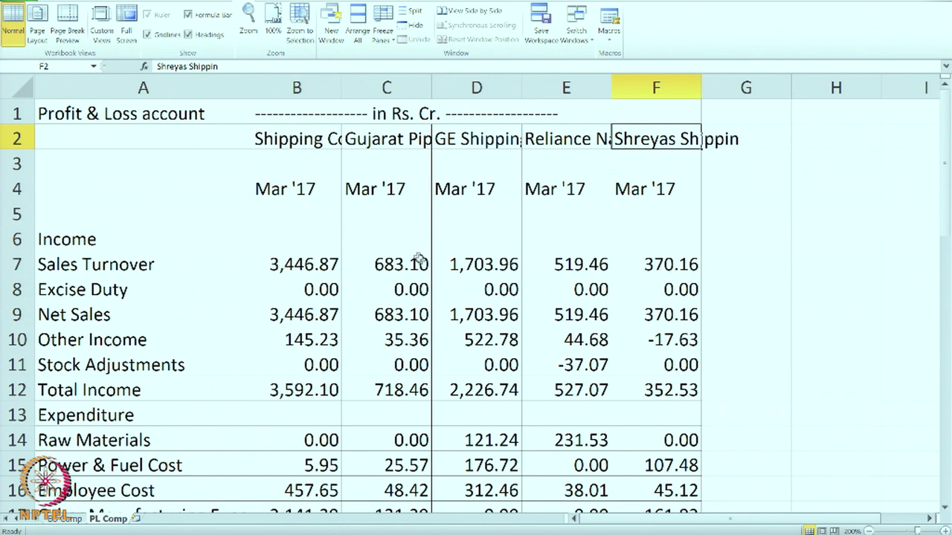
# Step: Compare the companies' profit and loss figures from Sales Turnover in row 7 down to Reported Net Profit in row 36
pyautogui.click(289, 269)
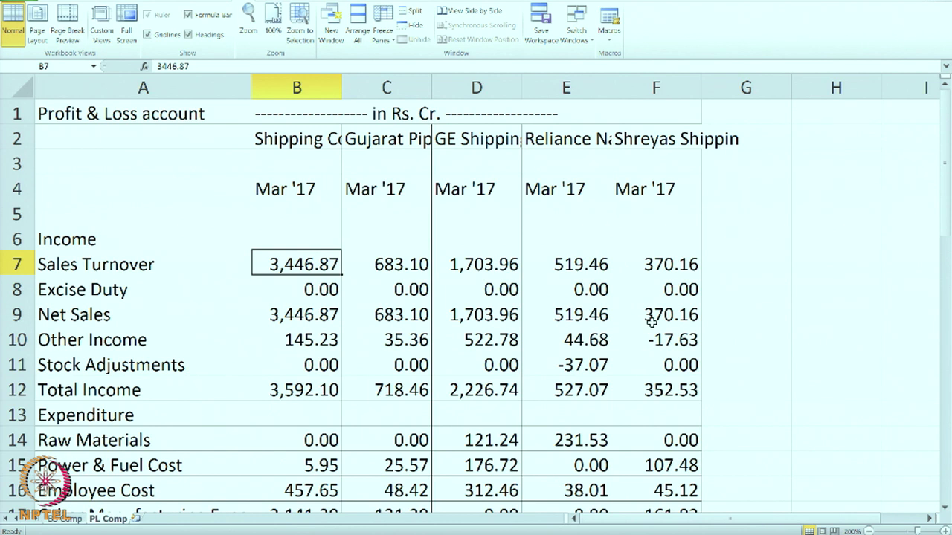
pyautogui.scroll(-4, 651, 321)
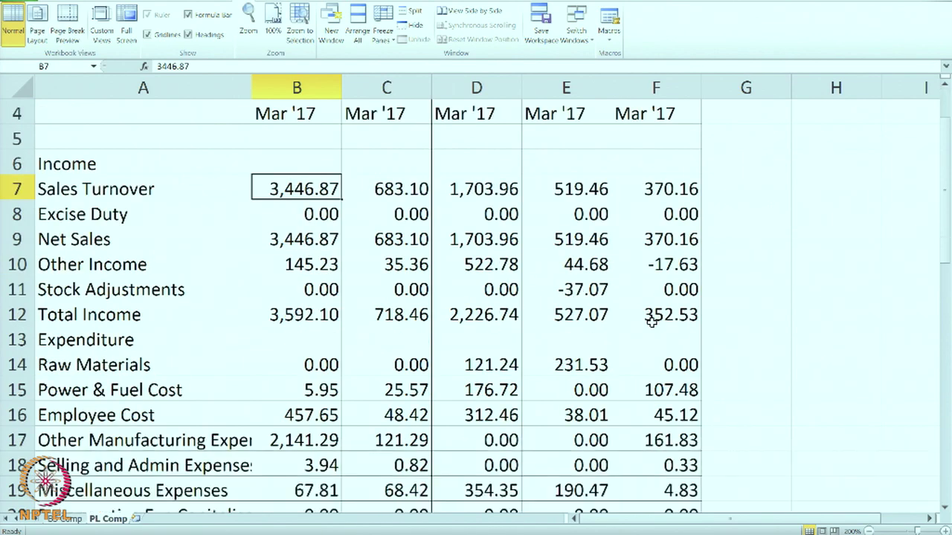
pyautogui.scroll(-3, 650, 321)
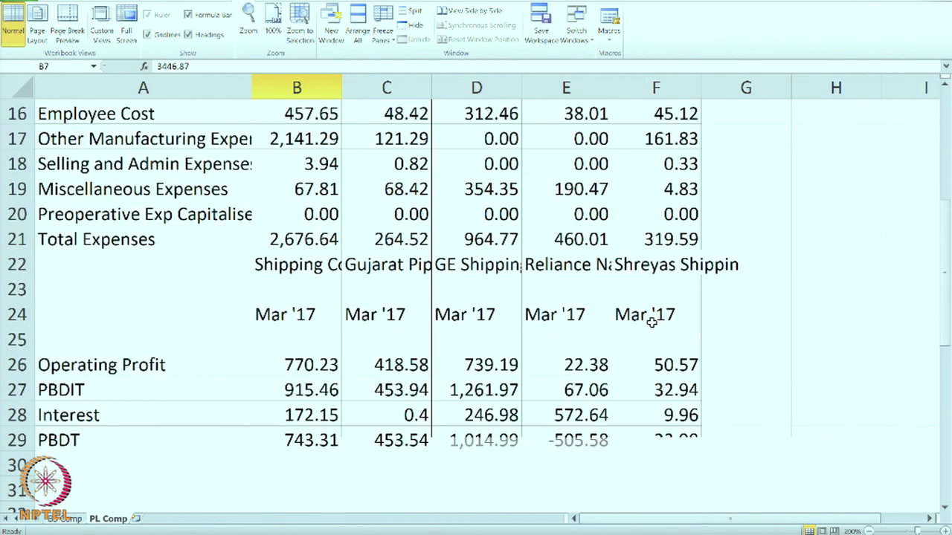
pyautogui.scroll(-3, 651, 321)
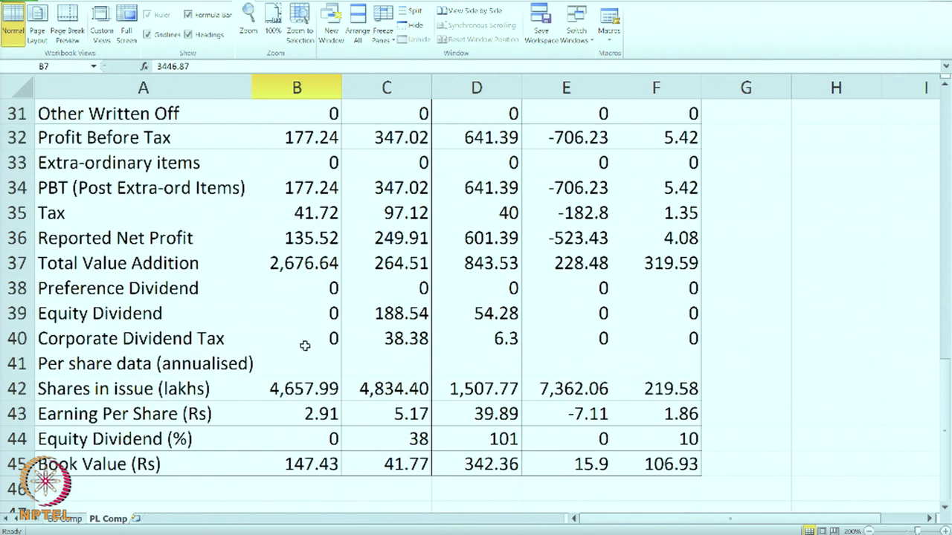
pyautogui.click(303, 245)
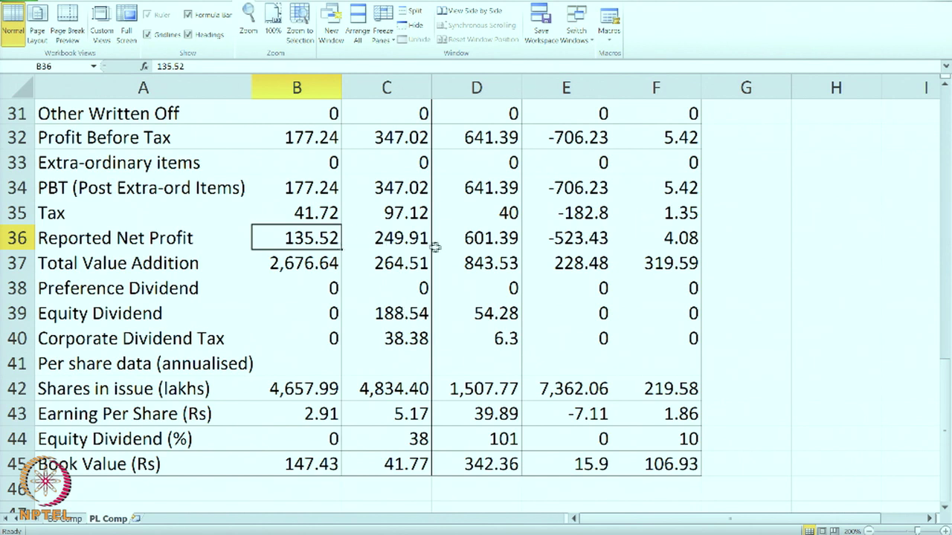
pyautogui.click(474, 245)
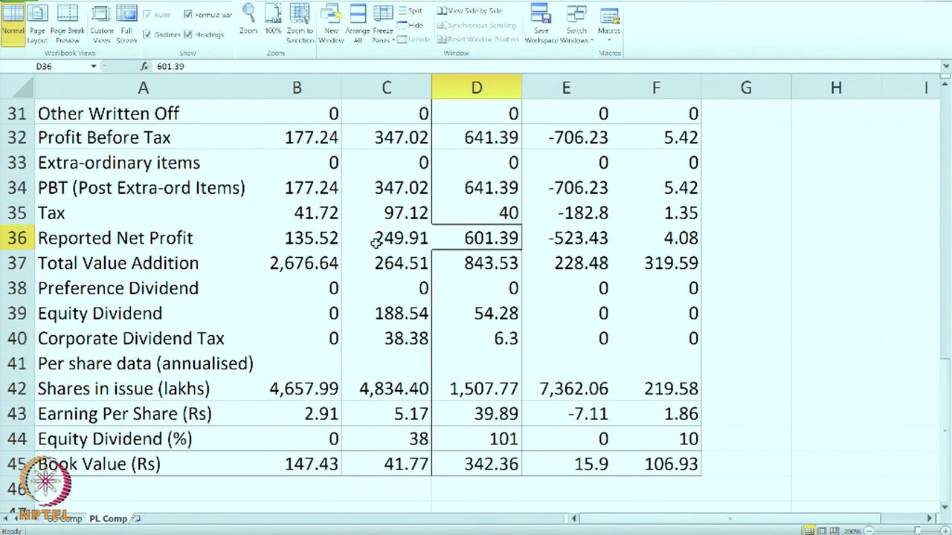
pyautogui.click(549, 242)
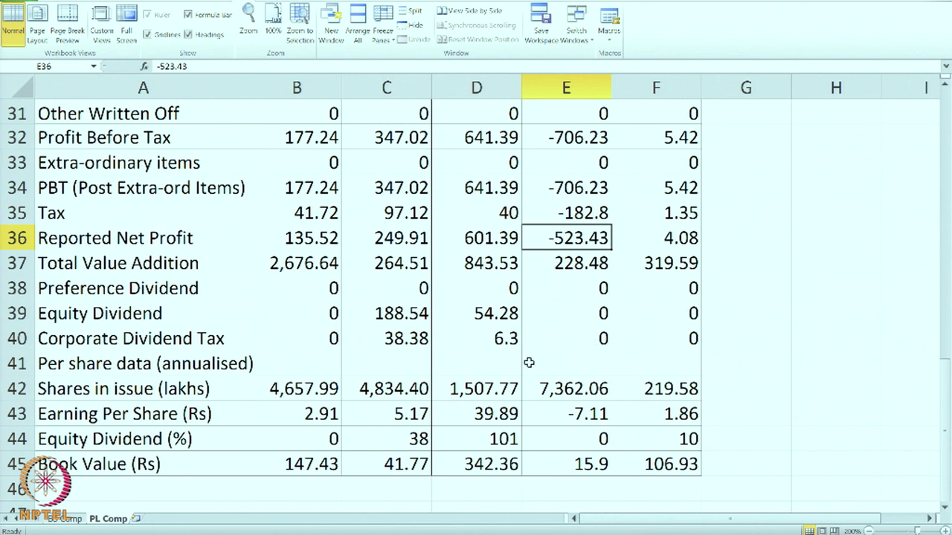
# Step: Enter =B7/B$7 in G7 to express Shipping Corp's Sales Turnover as a share of its own sales
pyautogui.scroll(1, 617, 339)
pyautogui.scroll(7, 617, 340)
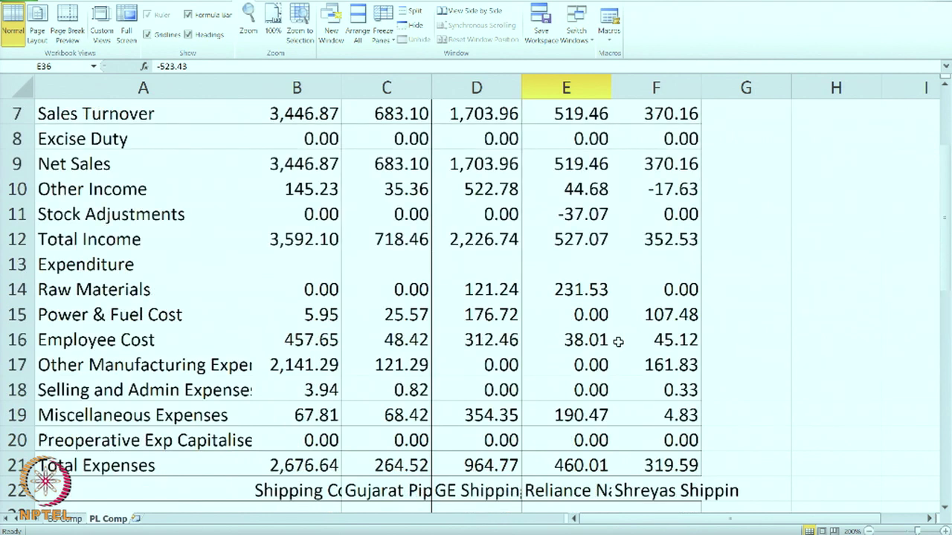
pyautogui.scroll(2, 617, 342)
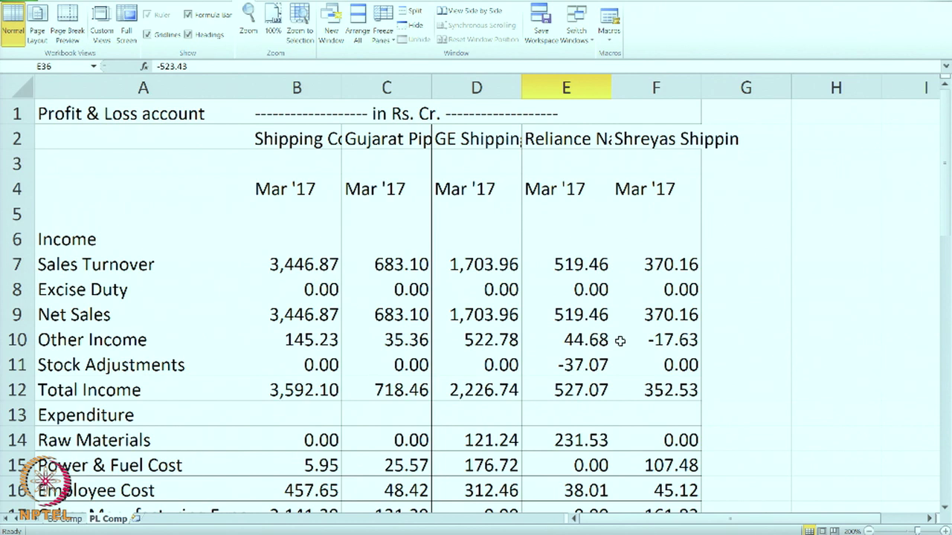
pyautogui.click(746, 270)
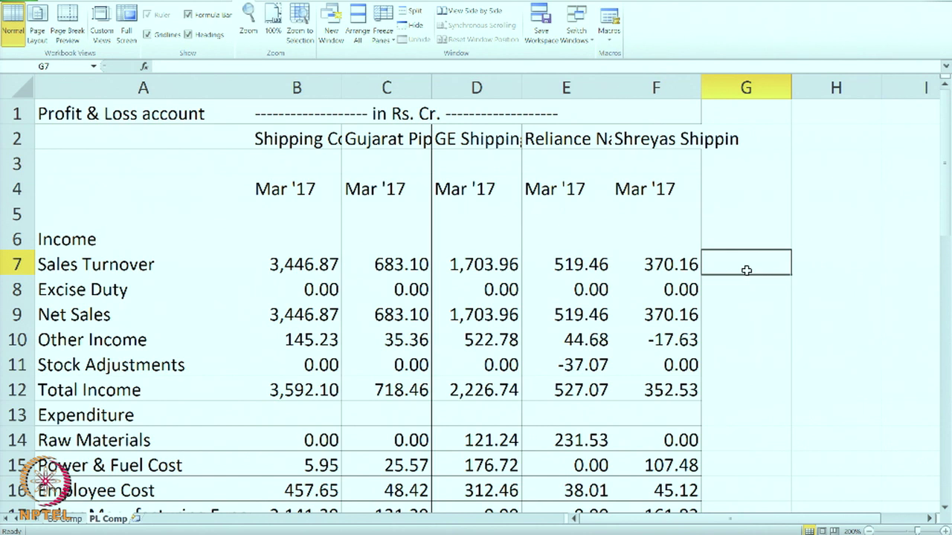
pyautogui.write('=')
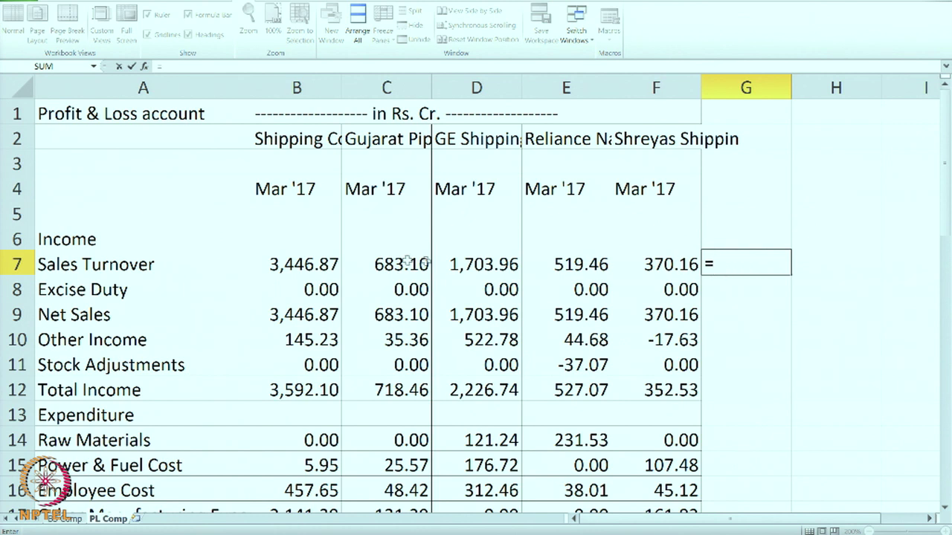
pyautogui.click(332, 262)
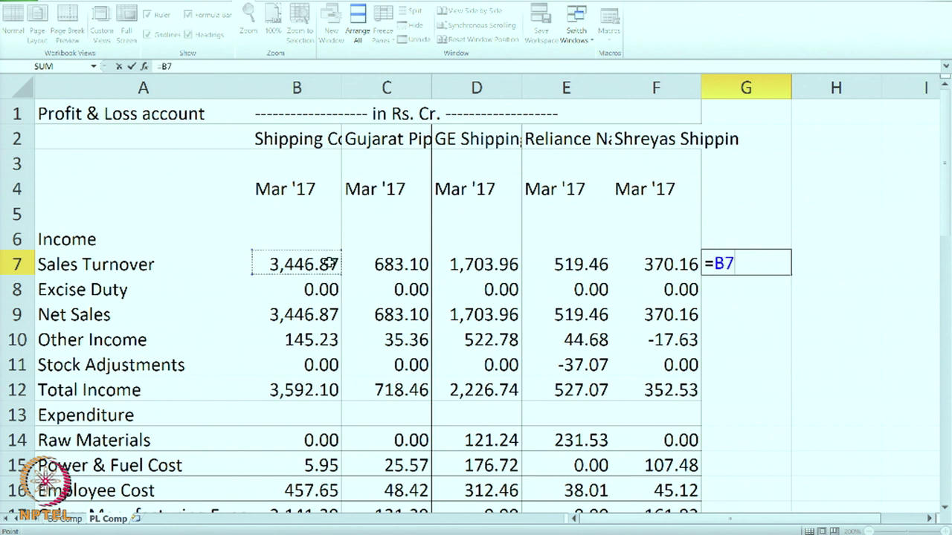
pyautogui.write('/')
pyautogui.click(332, 262)
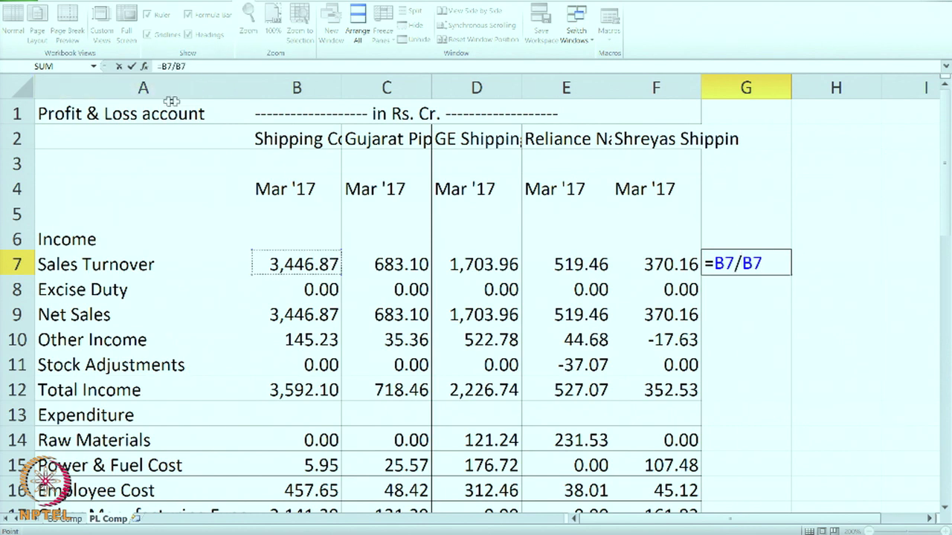
pyautogui.click(182, 67)
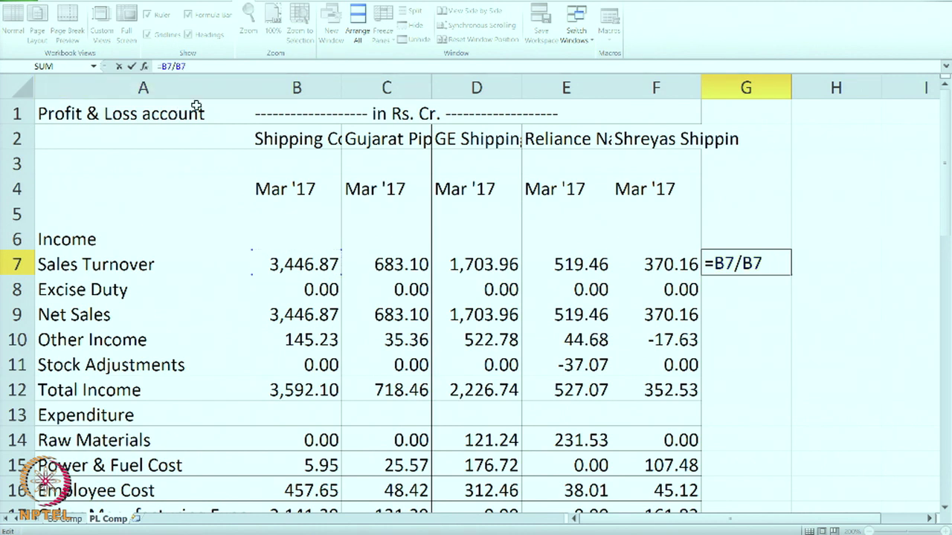
pyautogui.write('$')
pyautogui.press('Return')
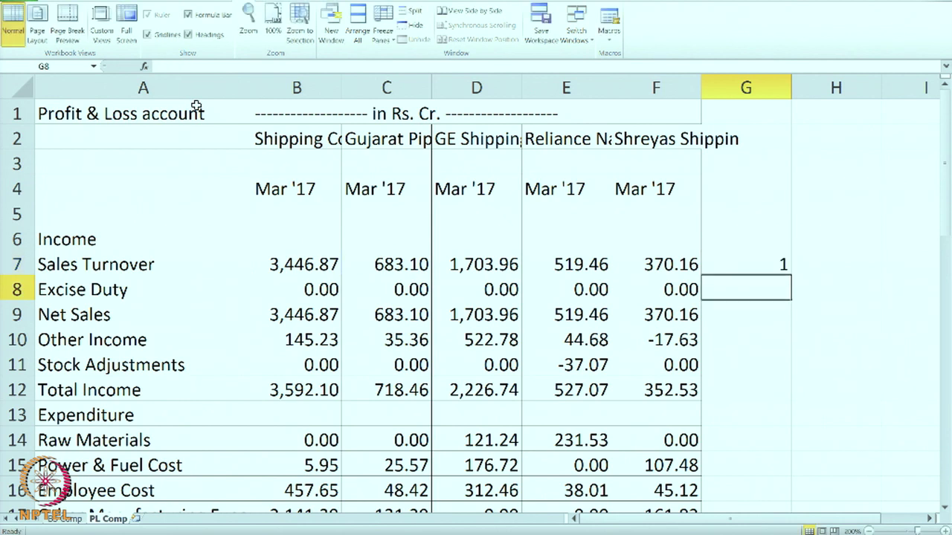
# Step: Copy the Sales Turnover share formula from G7 across to H7:J7
pyautogui.click(730, 264)
pyautogui.hotkey('ctrl', 'c')
pyautogui.click(819, 263)
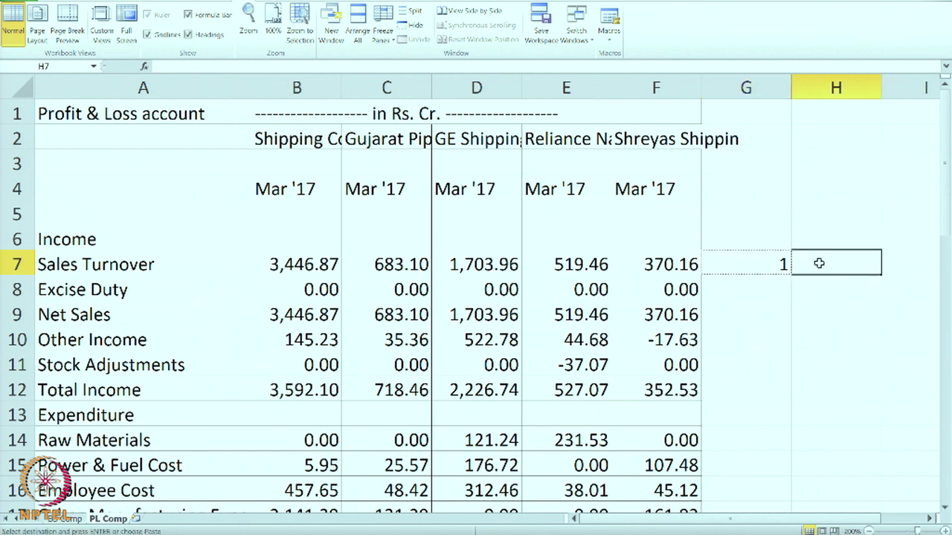
pyautogui.hotkey('shift', 'Right')
pyautogui.hotkey('shift', 'Right')
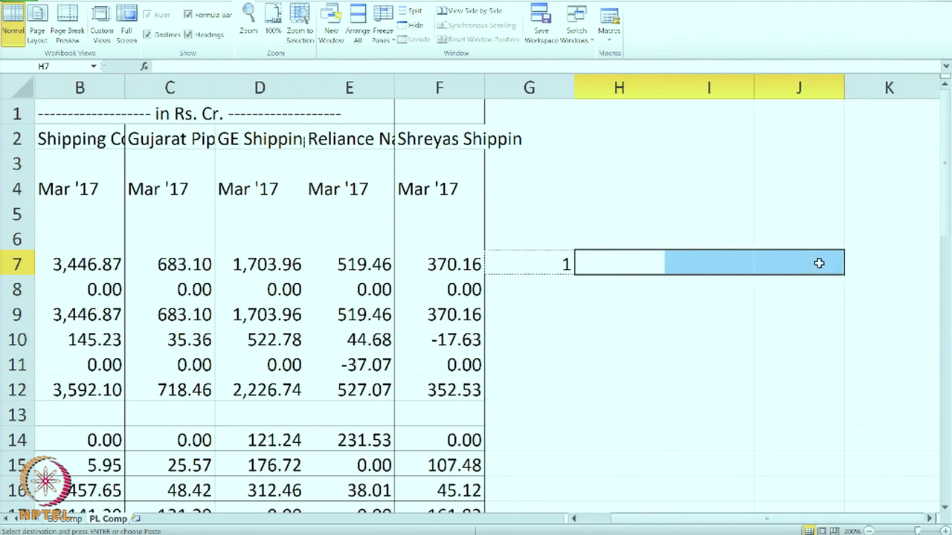
pyautogui.hotkey('ctrl', 'v')
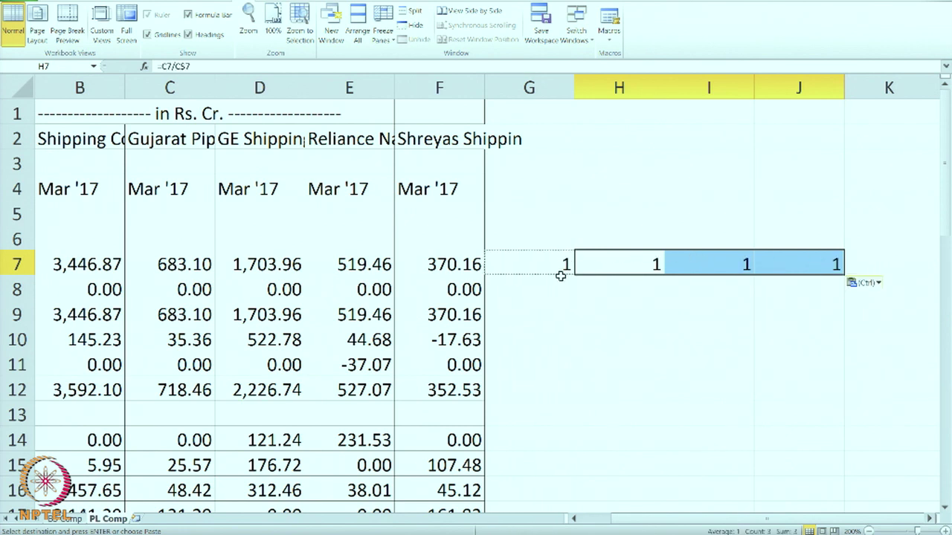
# Step: Paste the copied share formula into columns G to J from row 8 down to the statement's last row, 45
pyautogui.moveTo(552, 286); pyautogui.dragTo(810, 421)
pyautogui.hotkey('ctrl', 'v')
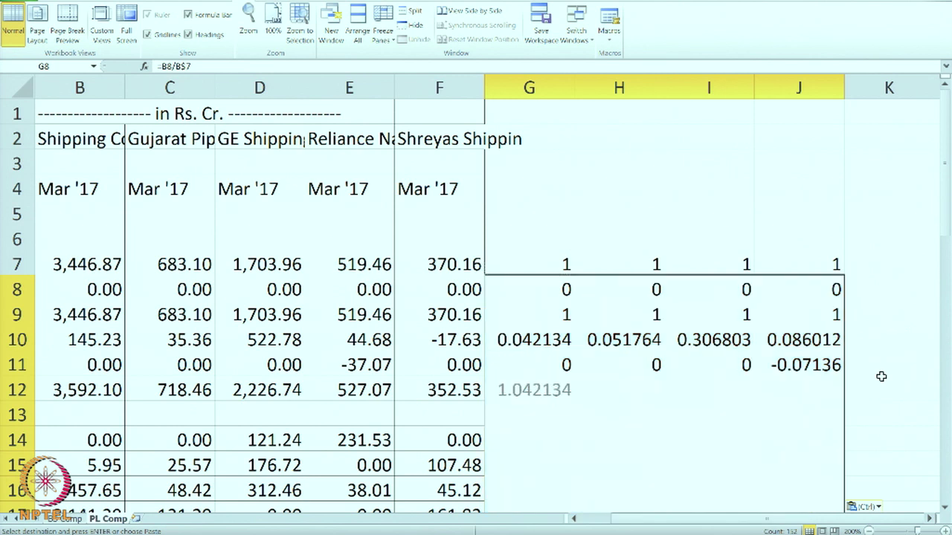
pyautogui.click(881, 377)
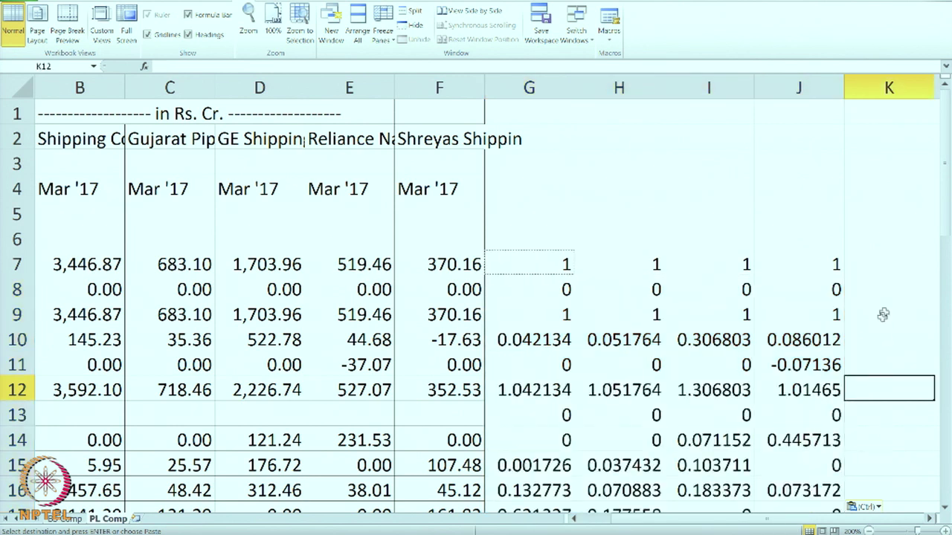
# Step: Format columns G to J as percentages
pyautogui.moveTo(528, 90); pyautogui.dragTo(762, 100)
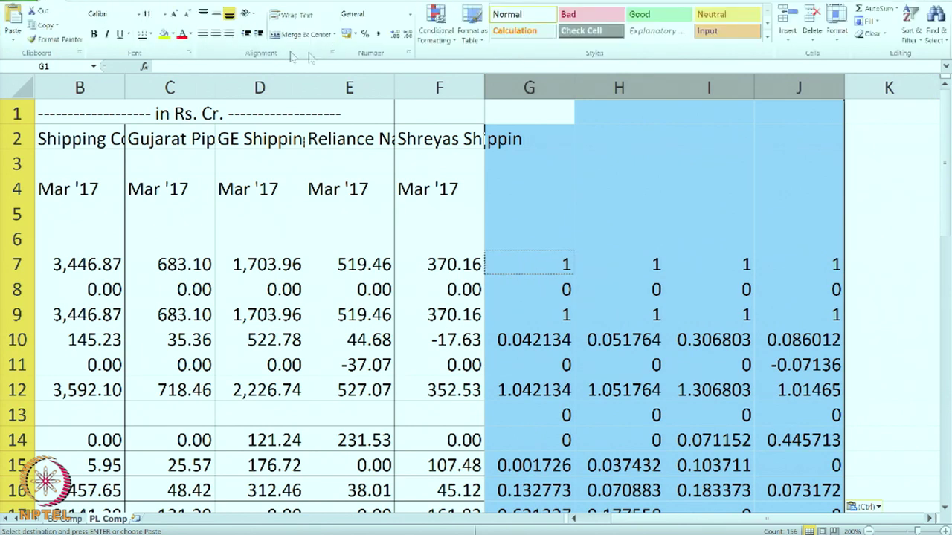
pyautogui.click(365, 36)
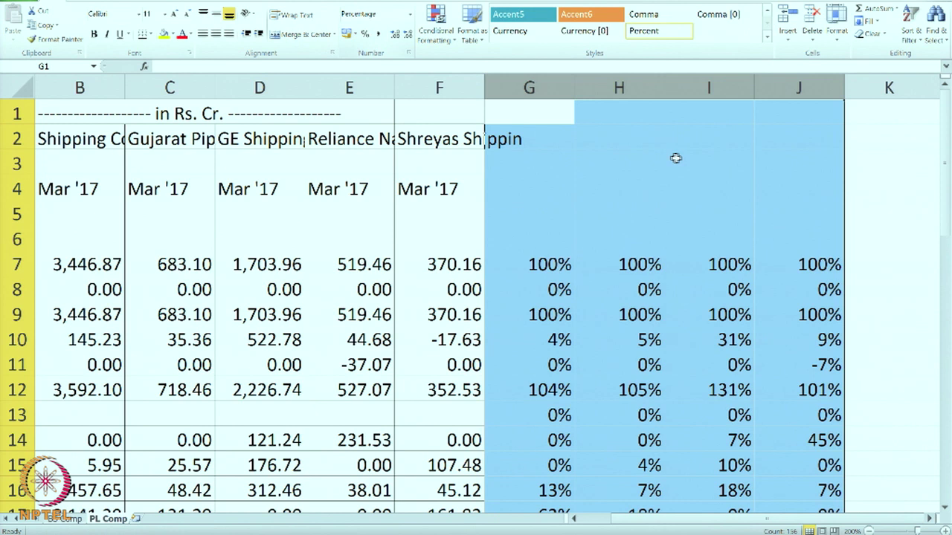
pyautogui.click(625, 213)
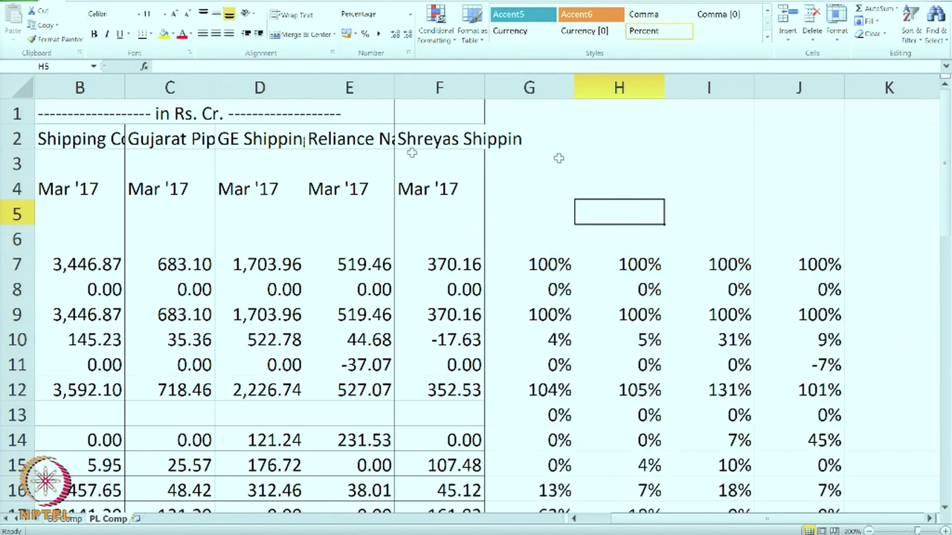
# Step: Copy the five company names from B2:F2 to G2:K2 as headings for the percentage columns
pyautogui.moveTo(100, 140); pyautogui.dragTo(421, 145)
pyautogui.hotkey('ctrl', 'c')
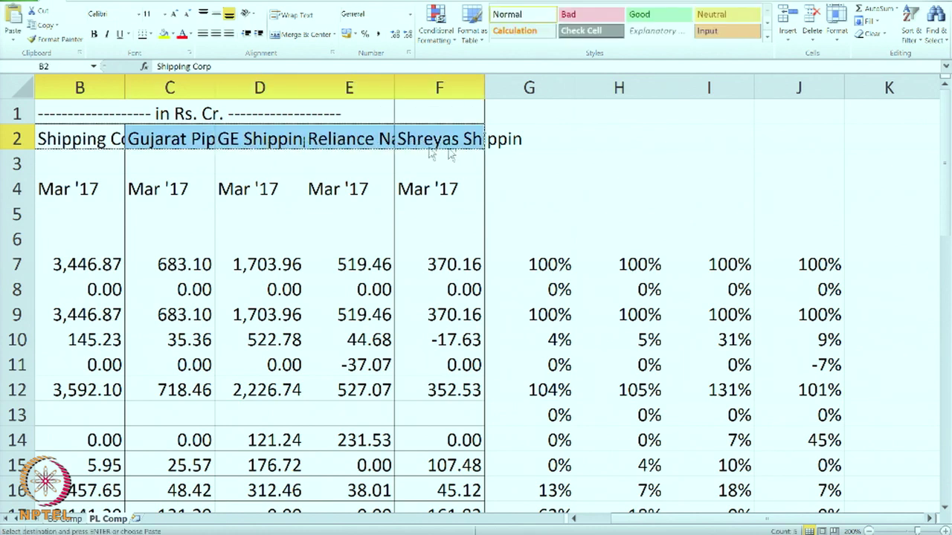
pyautogui.click(517, 143)
pyautogui.hotkey('ctrl', 'v')
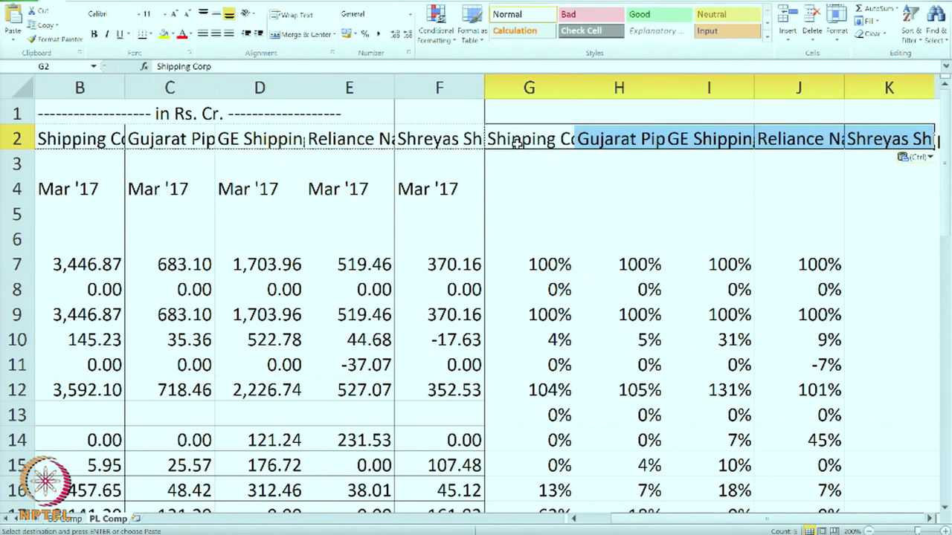
pyautogui.press('Escape')
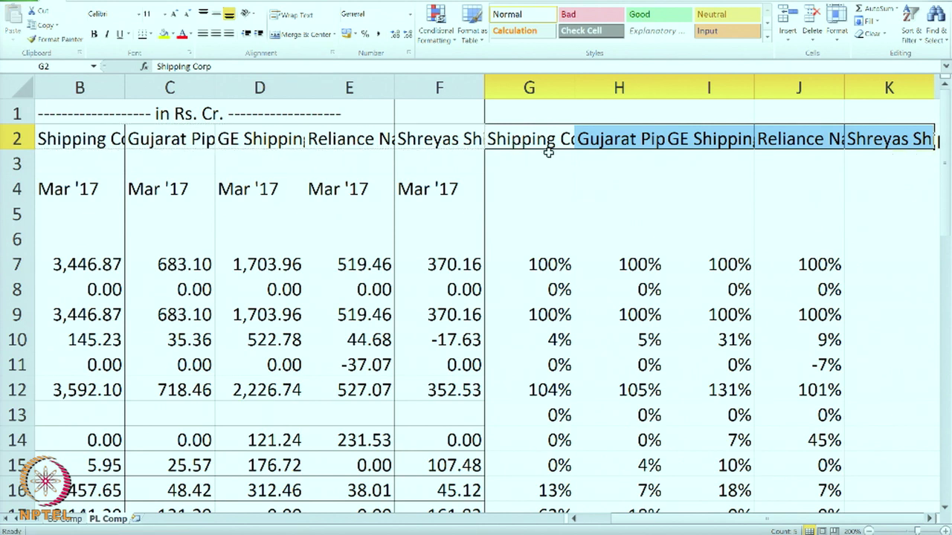
# Step: Hide the rupee amount columns B to F so the percentages stand beside the item labels in column A
pyautogui.click(105, 109)
pyautogui.hotkey('ctrl', 'shift', 'Down')
pyautogui.hotkey('shift', 'Right')
pyautogui.hotkey('shift', 'Right')
pyautogui.hotkey('shift', 'Right')
pyautogui.hotkey('shift', 'Right')
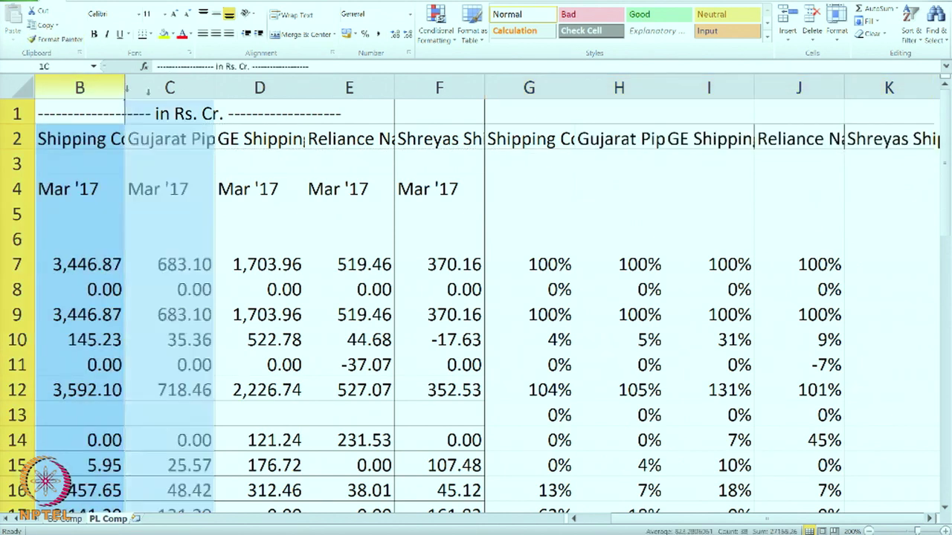
pyautogui.rightClick(338, 172)
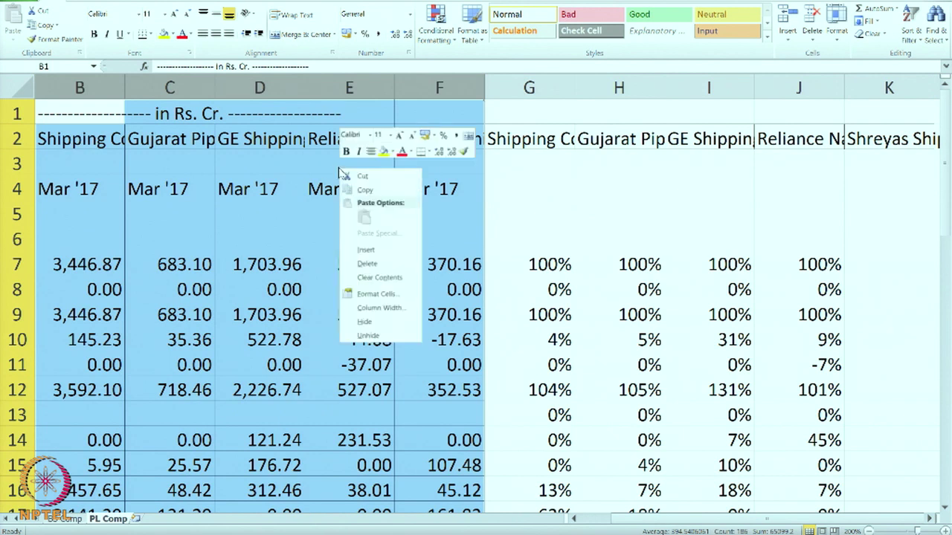
pyautogui.click(364, 320)
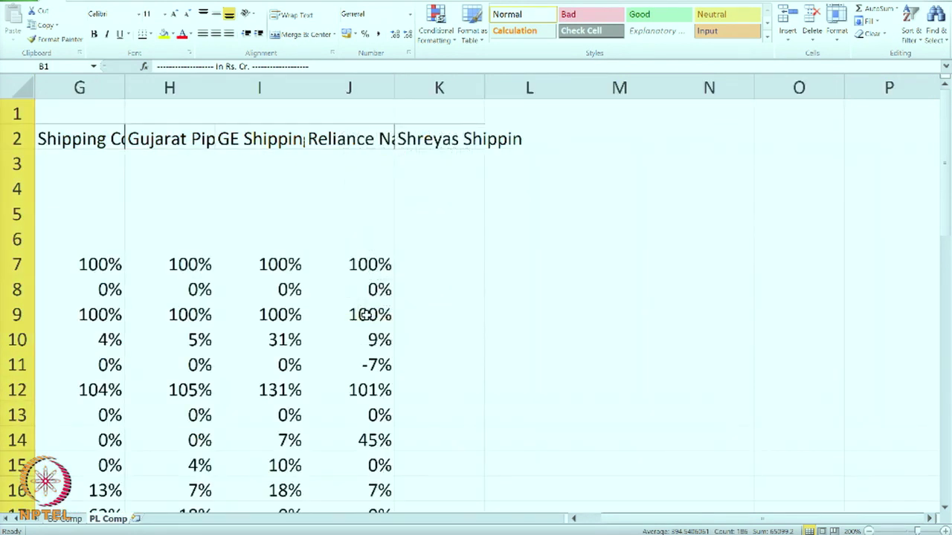
pyautogui.click(572, 519)
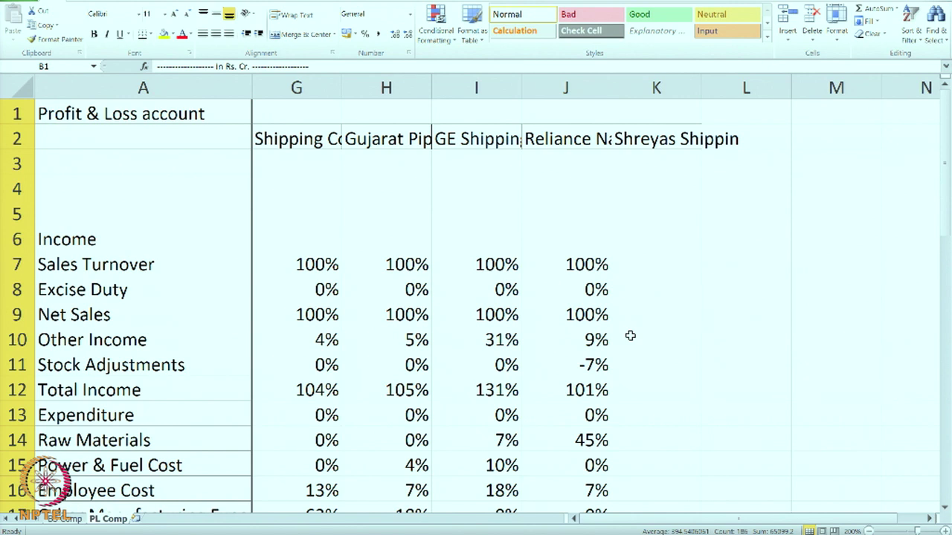
# Step: Compare the common-size income and expense percentages across the companies from Sales Turnover in row 7 to Total Expenses in row 21
pyautogui.scroll(-2, 525, 299)
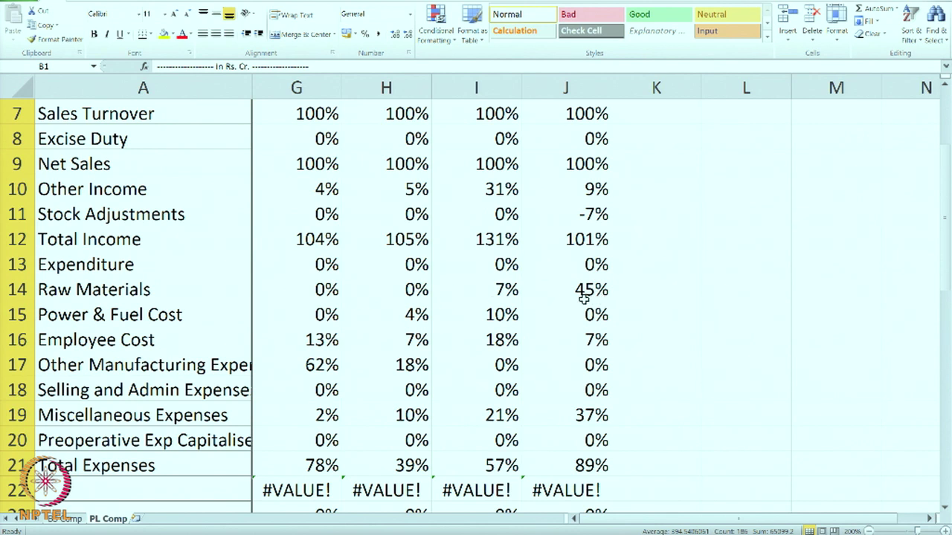
pyautogui.scroll(2, 606, 337)
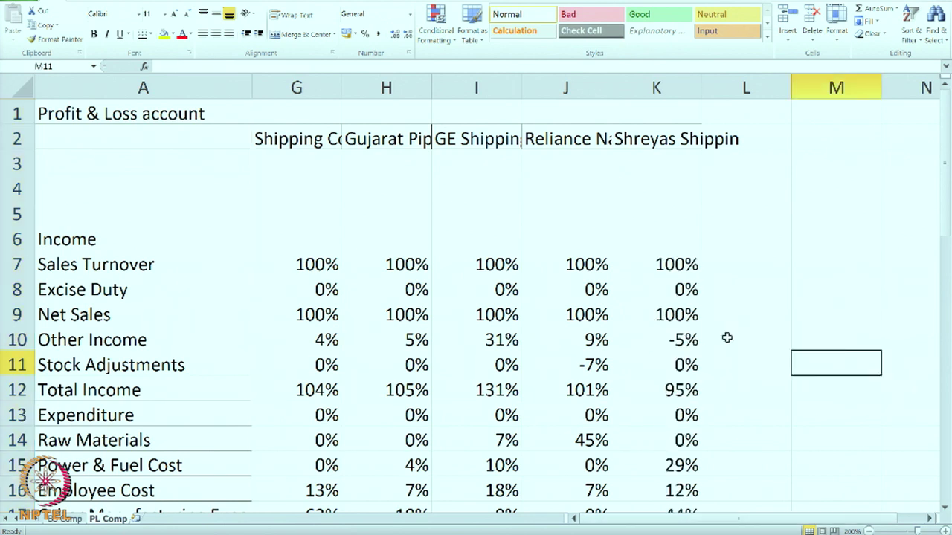
pyautogui.scroll(-1, 727, 338)
pyautogui.scroll(1, 727, 338)
pyautogui.scroll(-1, 735, 330)
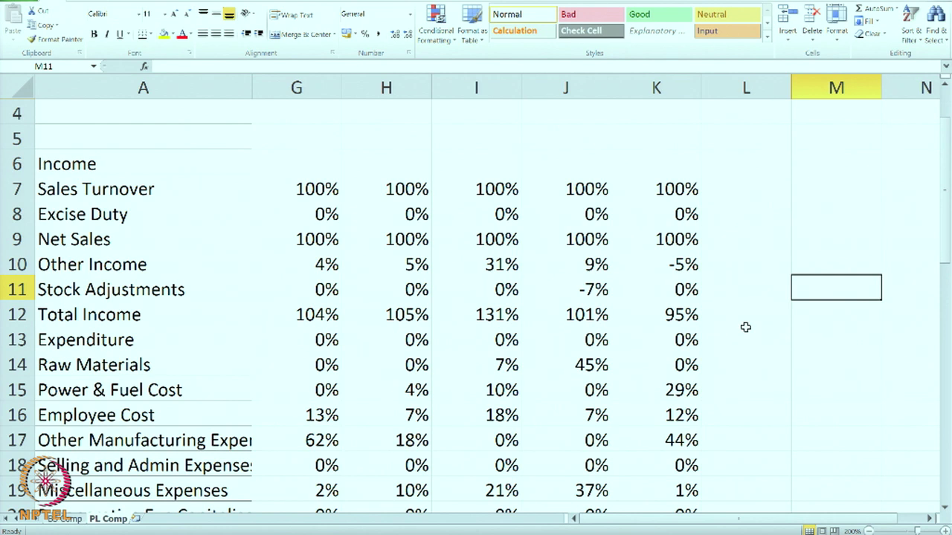
pyautogui.scroll(-1, 748, 338)
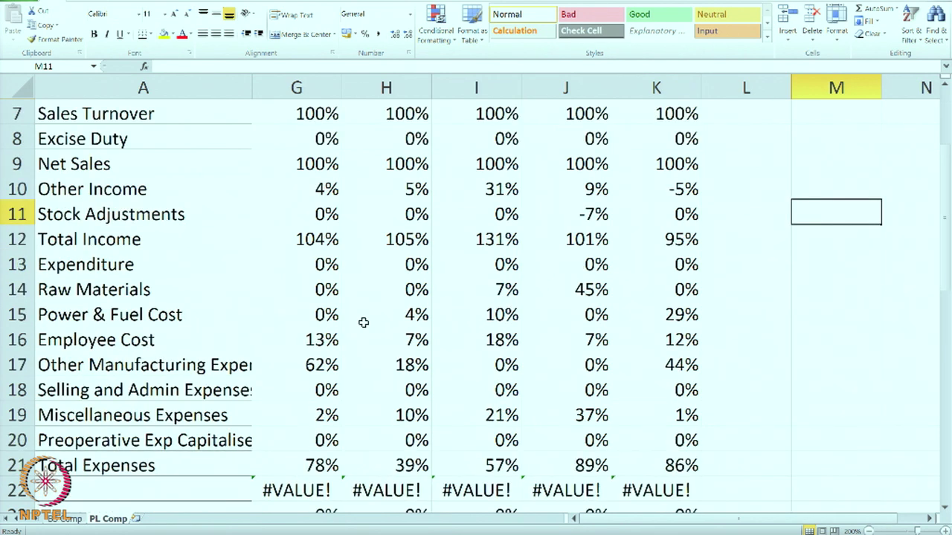
pyautogui.click(339, 296)
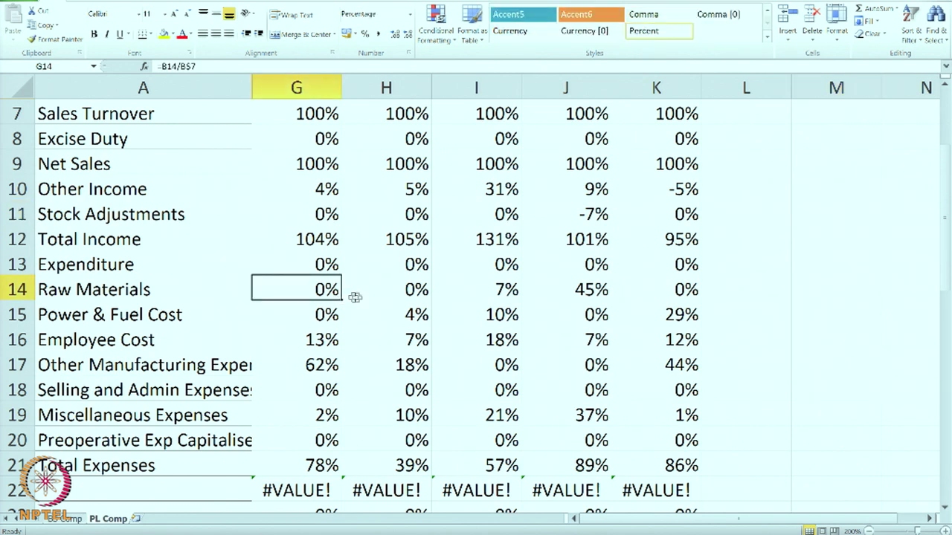
pyautogui.scroll(2, 650, 325)
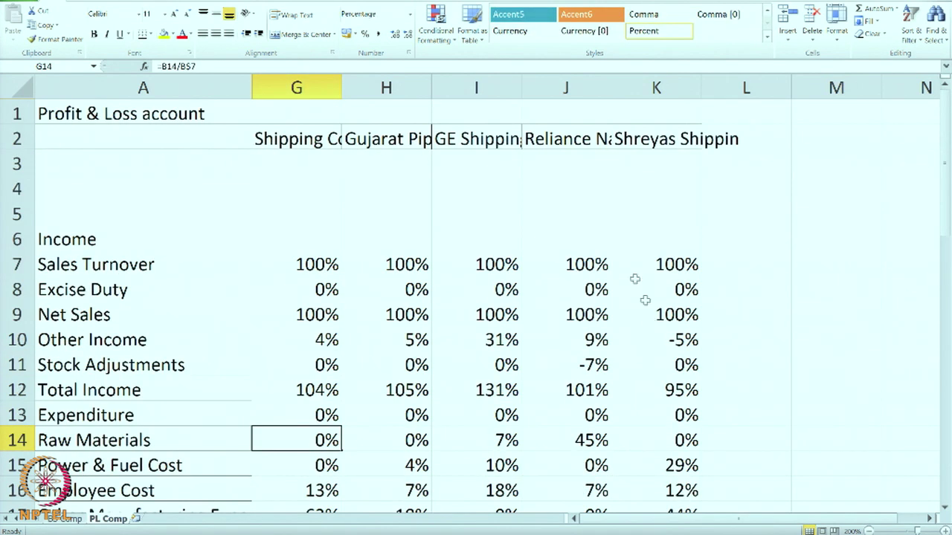
pyautogui.scroll(-1, 588, 300)
pyautogui.scroll(-1, 587, 300)
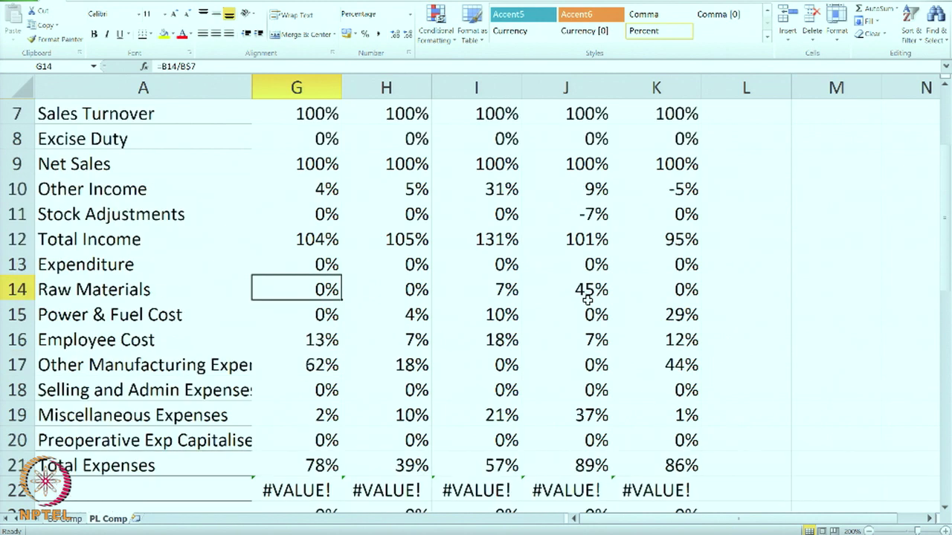
# Step: Examine the Raw Materials and Miscellaneous Expenses shares in column J and Shipping Corp's Other Manufacturing Expenses share in G17
pyautogui.click(597, 290)
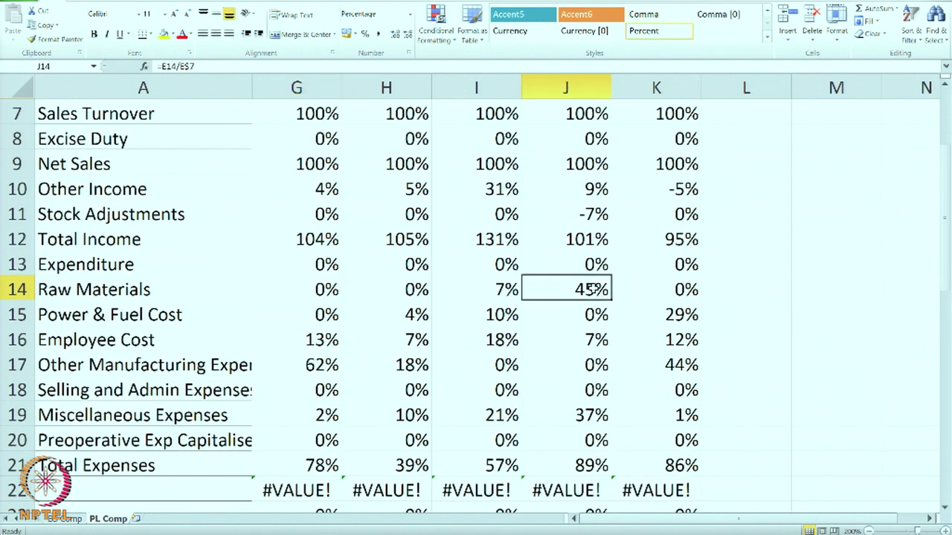
pyautogui.click(584, 417)
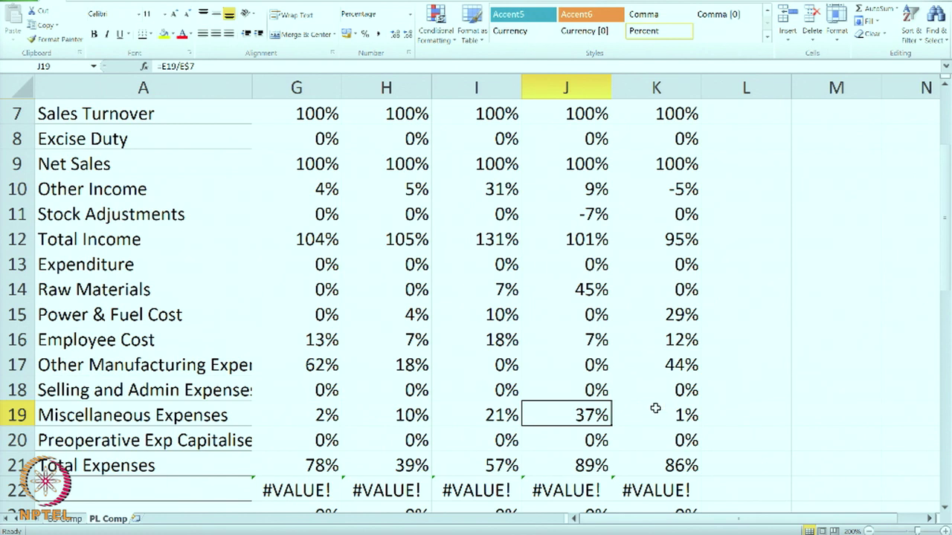
pyautogui.scroll(2, 657, 408)
pyautogui.scroll(-2, 657, 408)
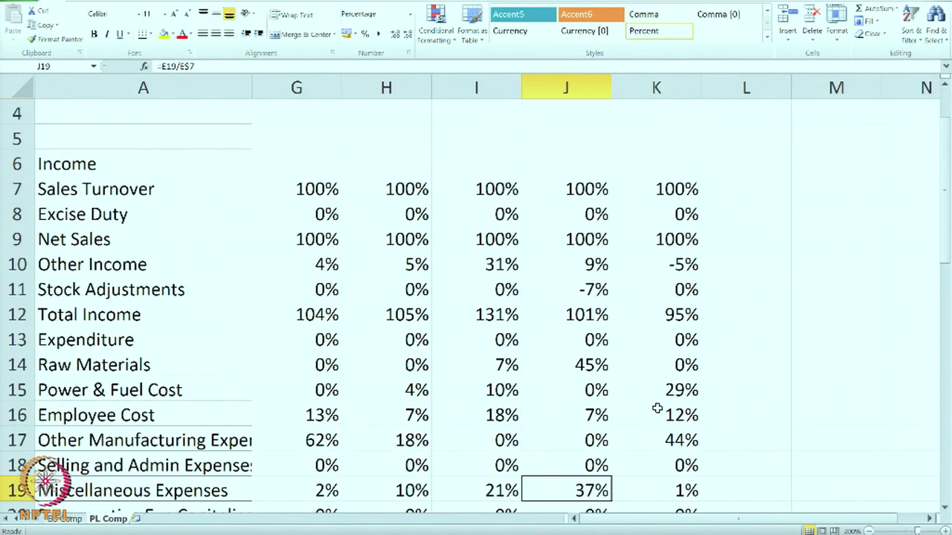
pyautogui.click(297, 367)
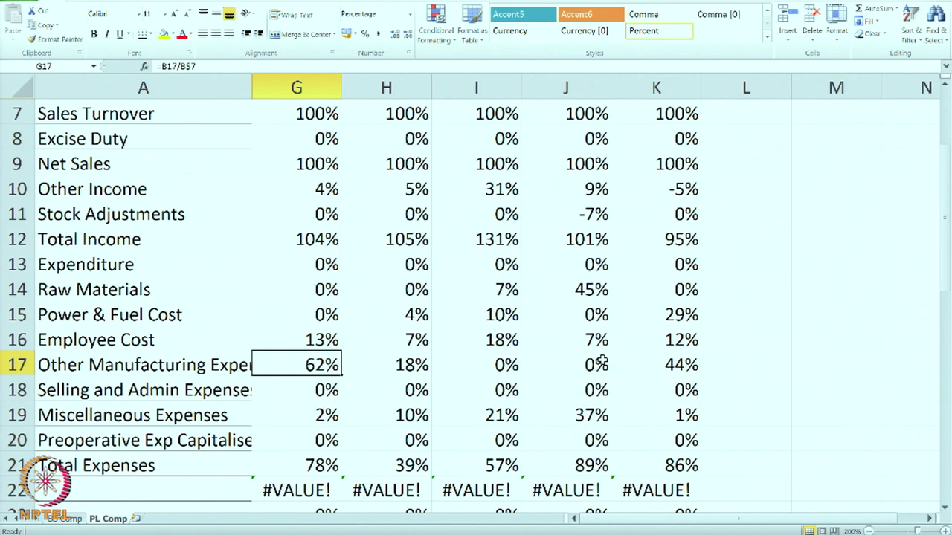
# Step: Compare the Operating Profit percentages in row 26 across the five companies, checking columns G to K against the headings in row 2
pyautogui.scroll(-4, 601, 362)
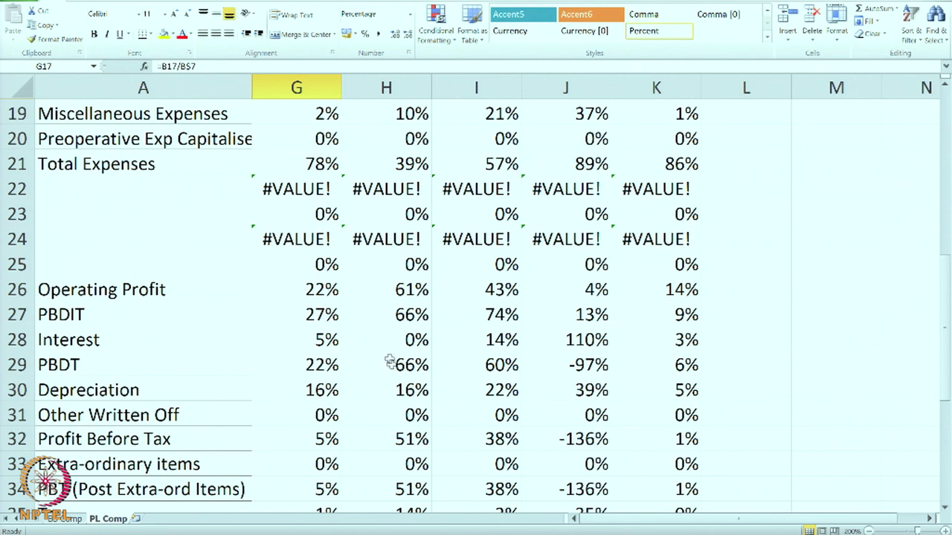
pyautogui.click(315, 290)
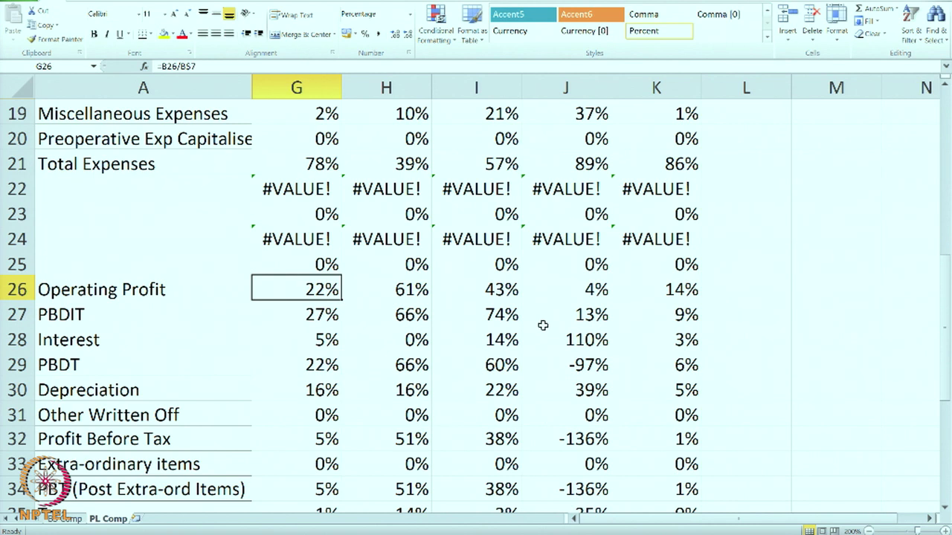
pyautogui.scroll(6, 435, 174)
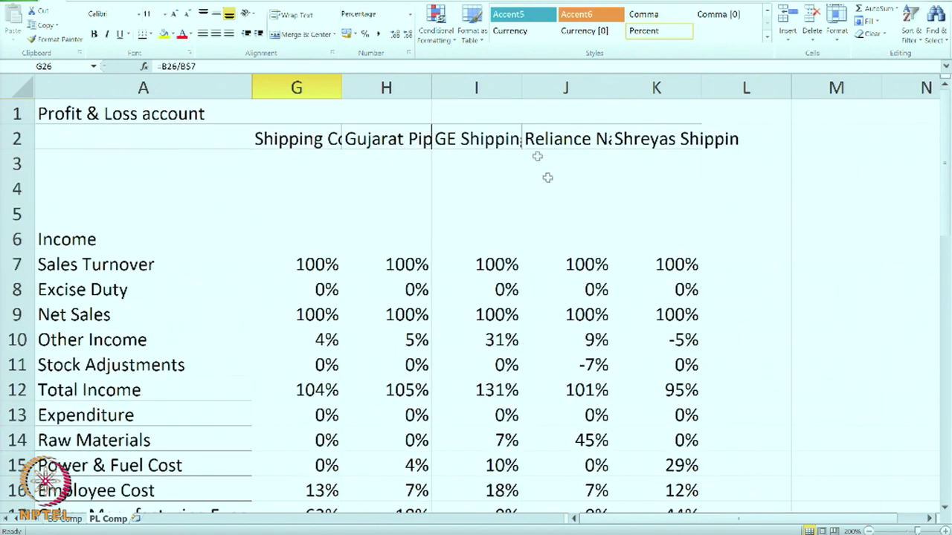
pyautogui.scroll(-7, 539, 154)
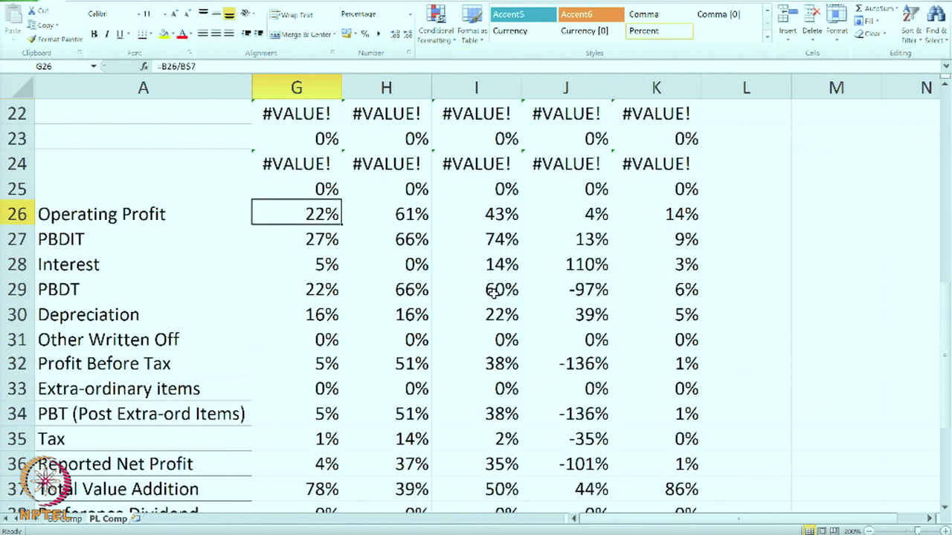
pyautogui.click(402, 212)
pyautogui.click(482, 213)
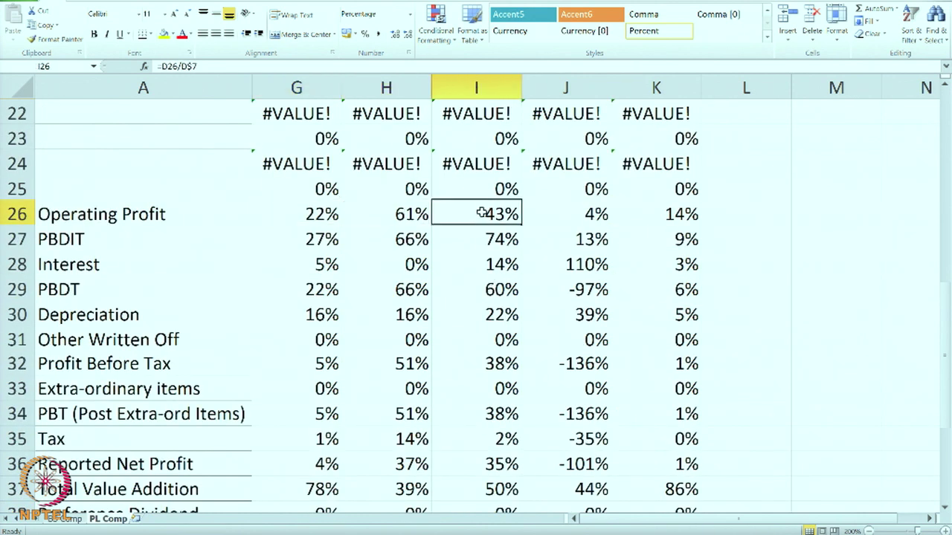
pyautogui.click(411, 212)
pyautogui.click(464, 212)
pyautogui.click(563, 215)
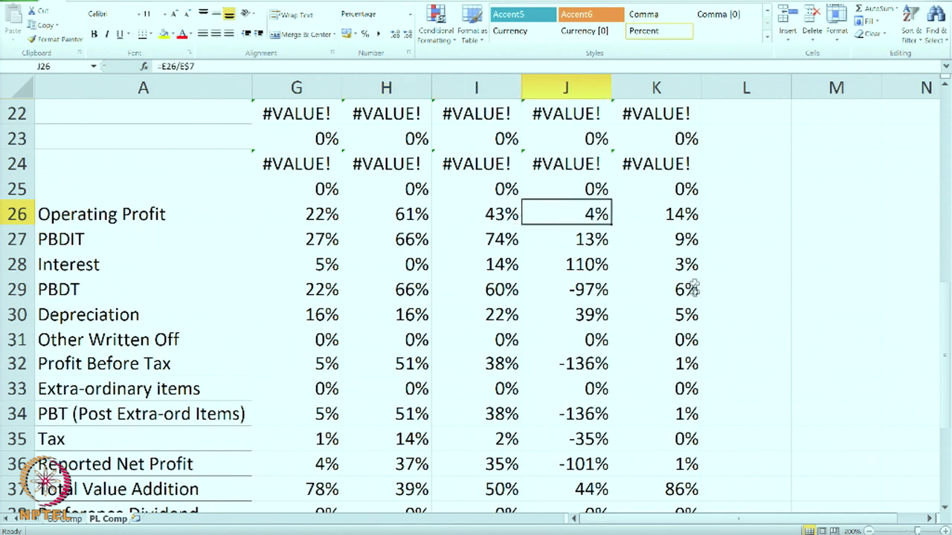
pyautogui.click(685, 221)
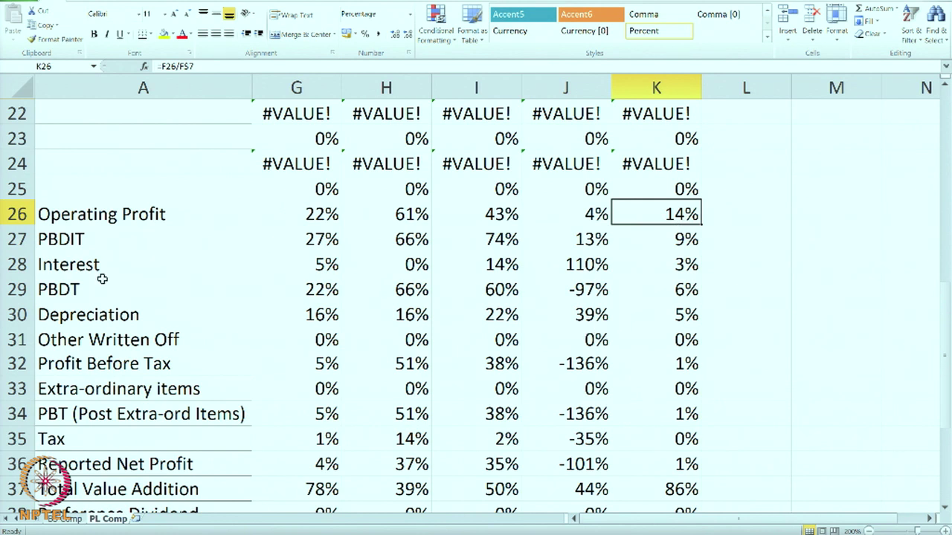
# Step: Compare PBDIT, Interest, PBDT and Depreciation as percentages of sales in rows 27 to 30, especially for Reliance in column J
pyautogui.click(322, 239)
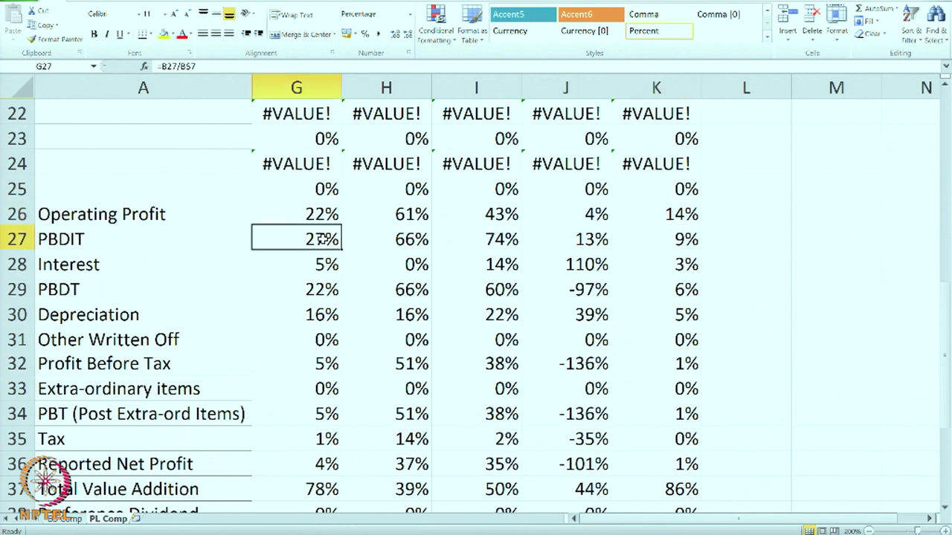
pyautogui.click(423, 238)
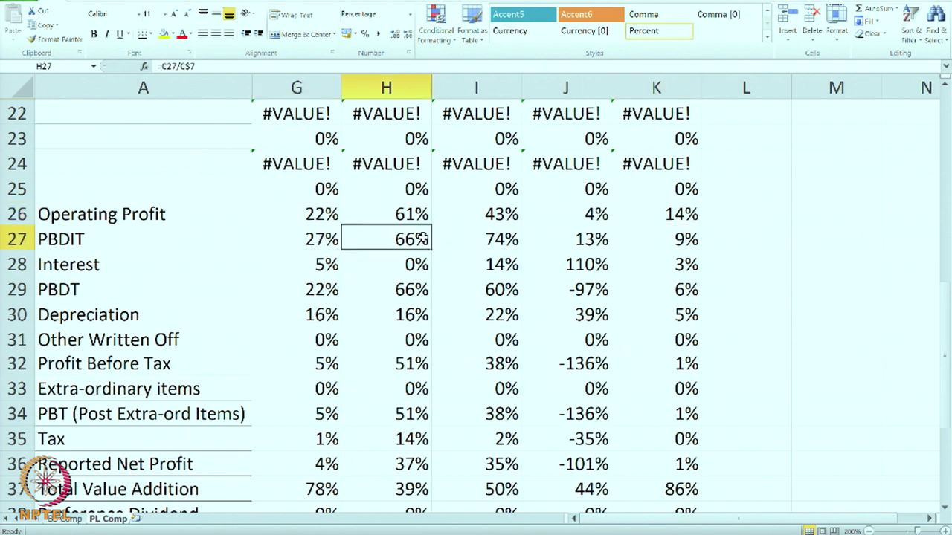
pyautogui.click(483, 240)
pyautogui.click(581, 247)
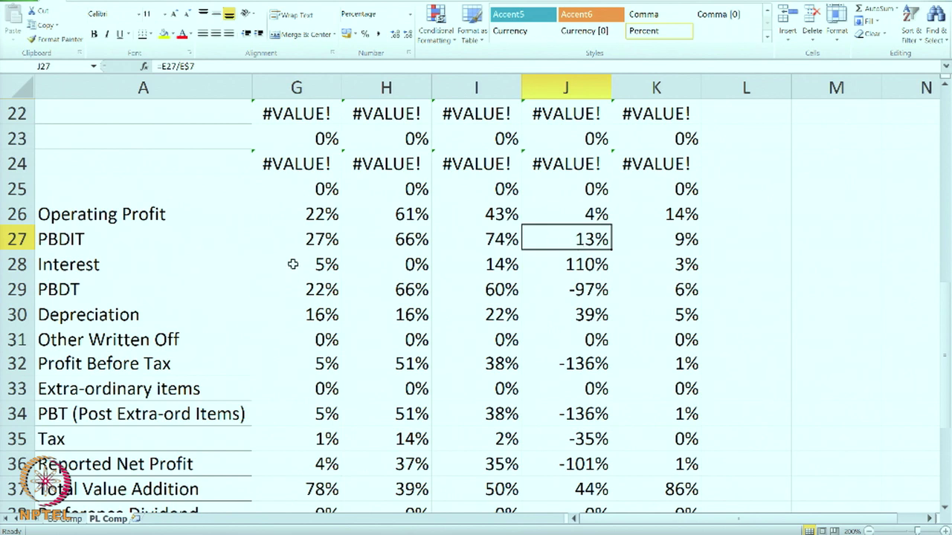
pyautogui.click(597, 269)
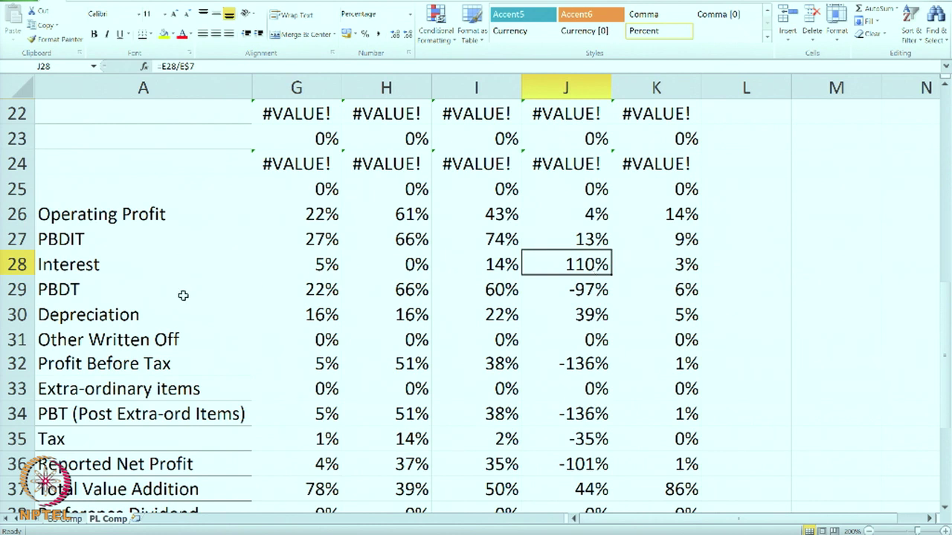
pyautogui.click(214, 283)
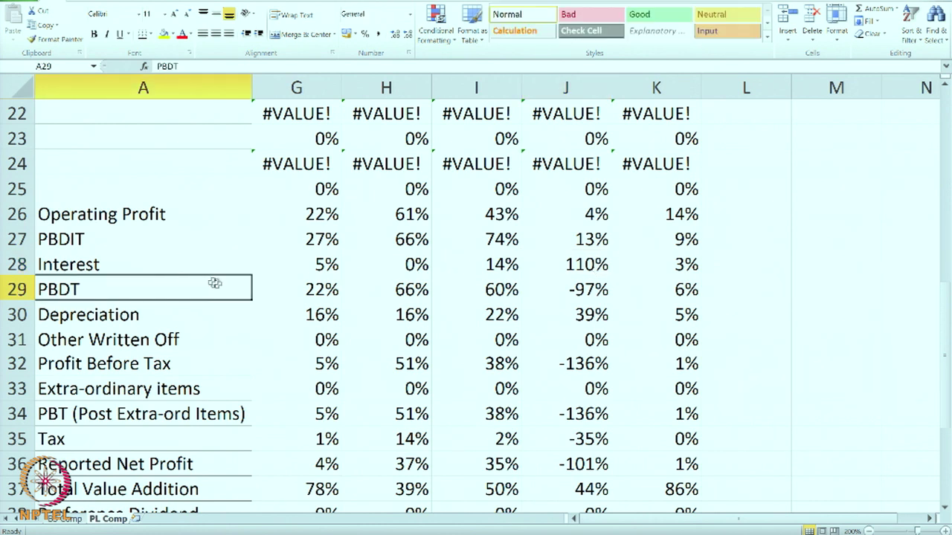
pyautogui.click(321, 287)
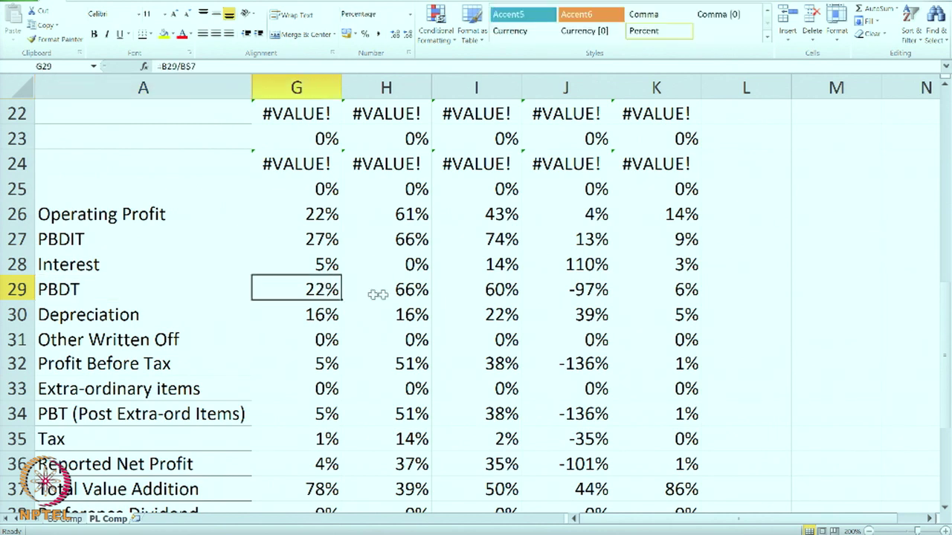
pyautogui.click(418, 291)
pyautogui.click(591, 294)
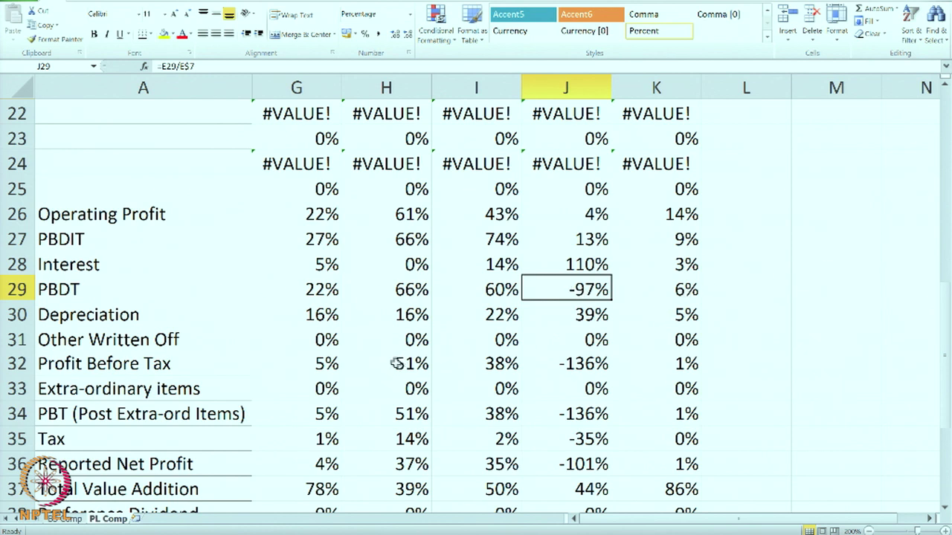
pyautogui.click(312, 320)
pyautogui.click(392, 318)
pyautogui.click(598, 329)
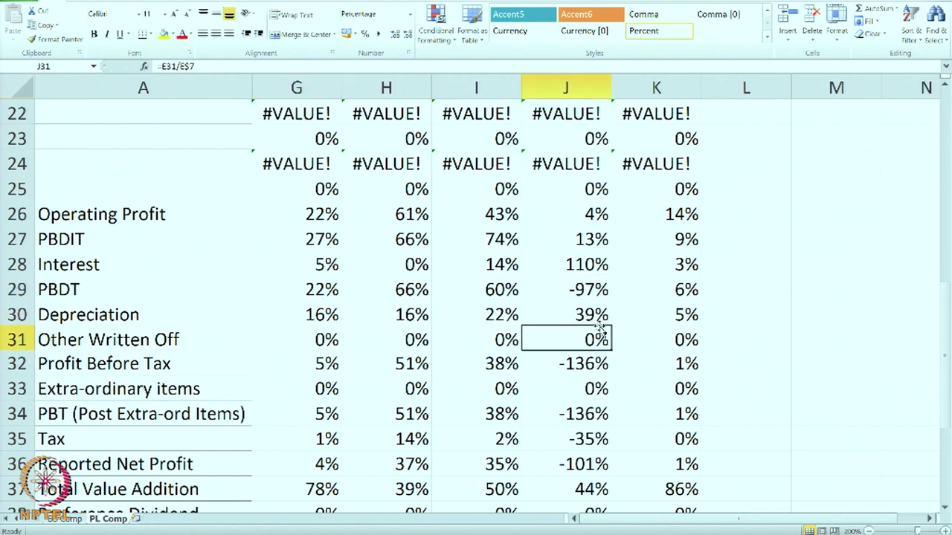
pyautogui.click(598, 317)
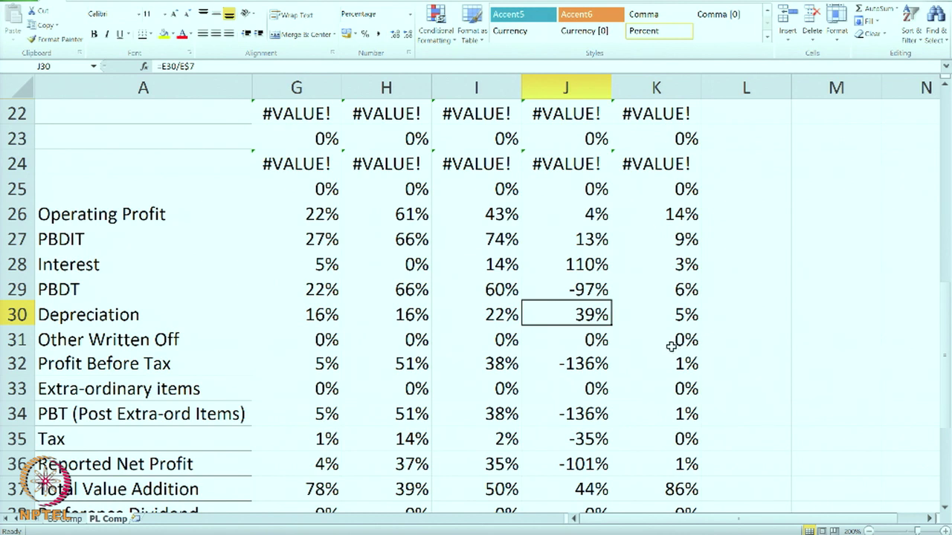
pyautogui.scroll(-1, 671, 346)
pyautogui.scroll(1, 671, 345)
pyautogui.click(591, 265)
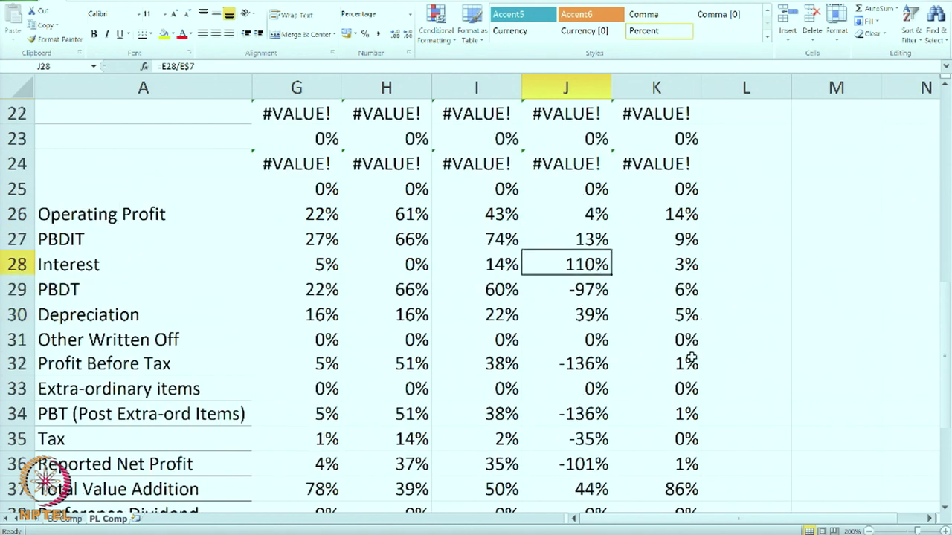
# Step: Compare Profit Before Tax in row 32 and Reported Net Profit in row 36 across the companies, reviewing the remaining rows down to Book Value
pyautogui.scroll(-1, 690, 360)
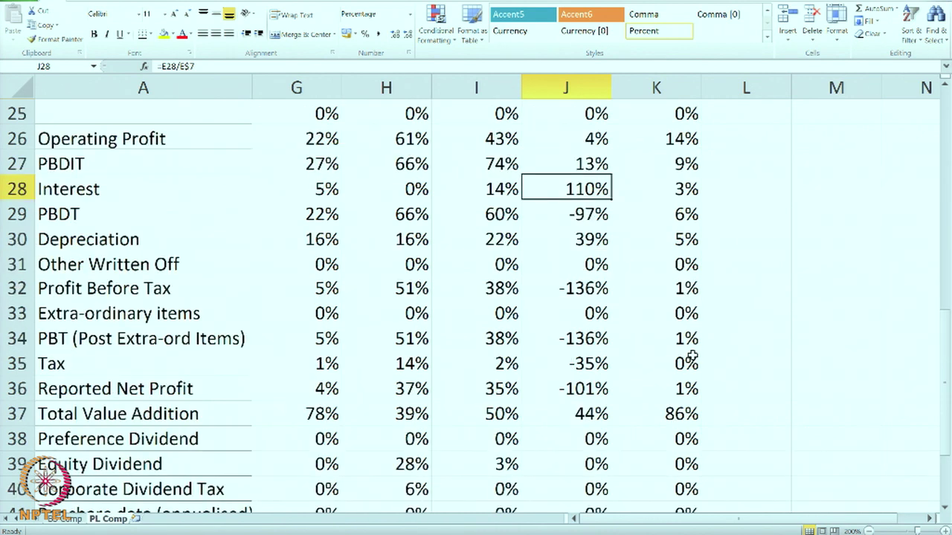
pyautogui.click(336, 295)
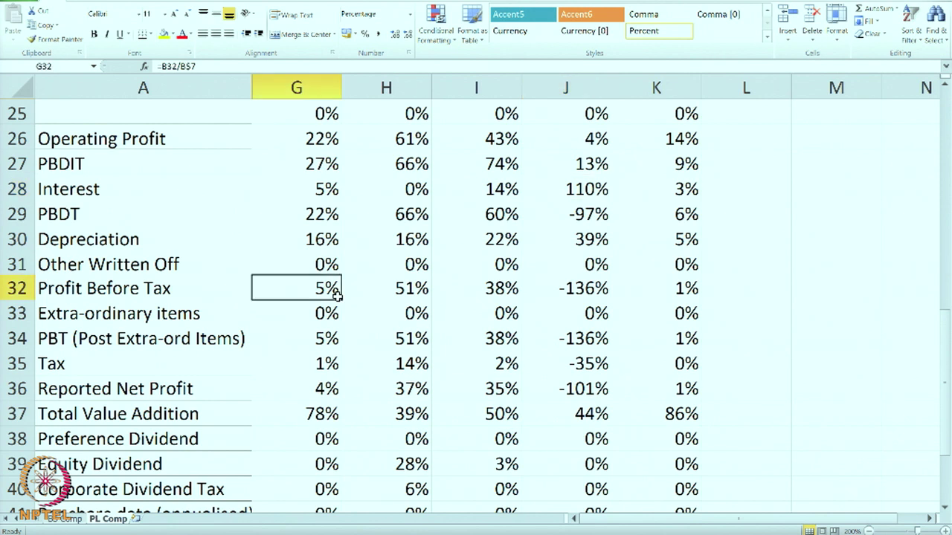
pyautogui.click(414, 292)
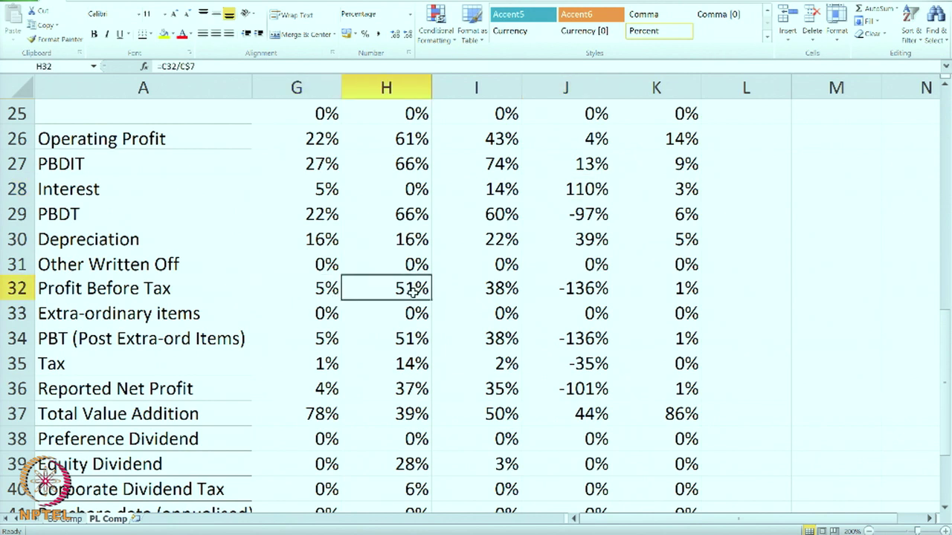
pyautogui.click(486, 291)
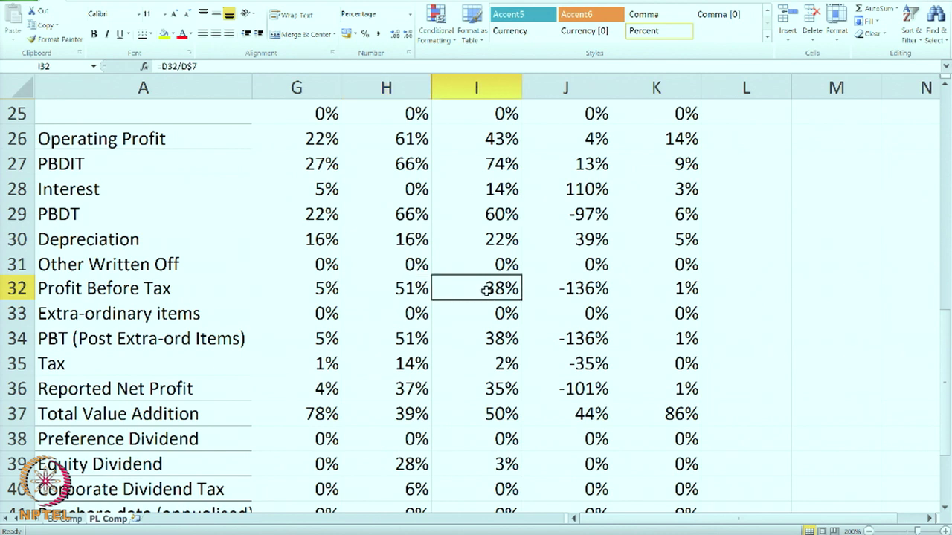
pyautogui.click(569, 293)
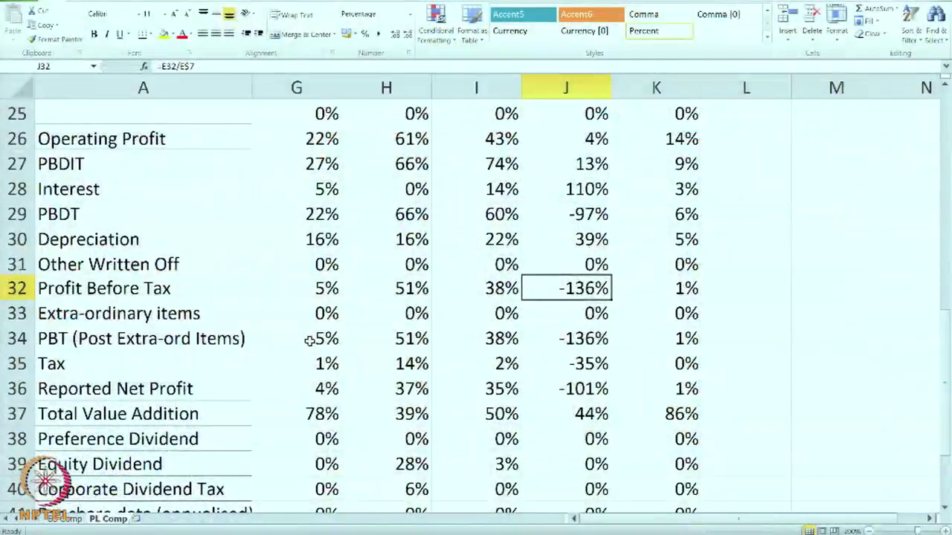
pyautogui.click(309, 341)
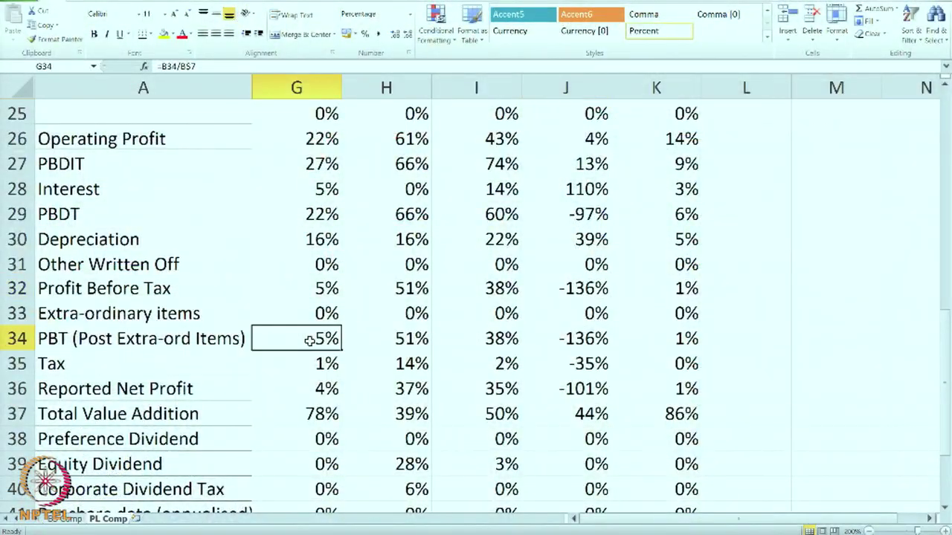
pyautogui.scroll(-1, 709, 370)
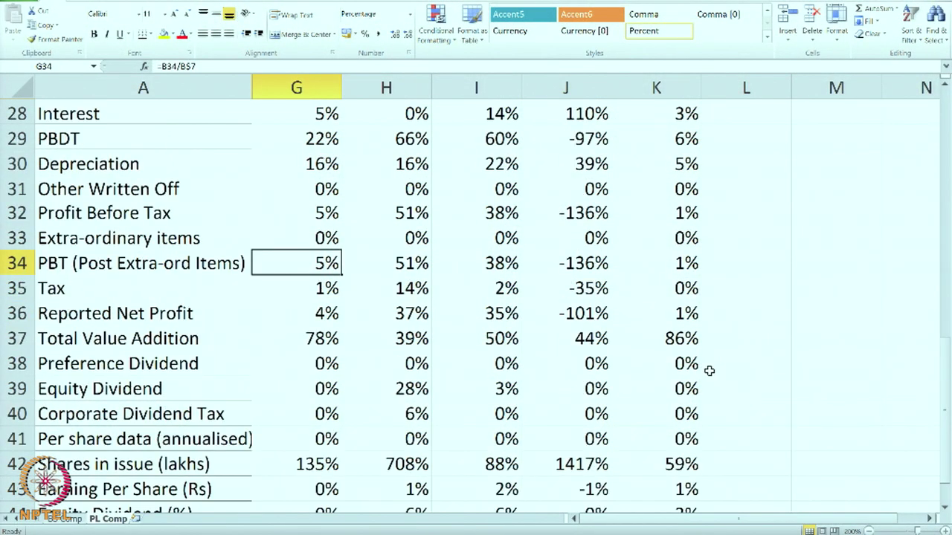
pyautogui.click(312, 318)
pyautogui.click(401, 316)
pyautogui.click(492, 316)
pyautogui.click(408, 319)
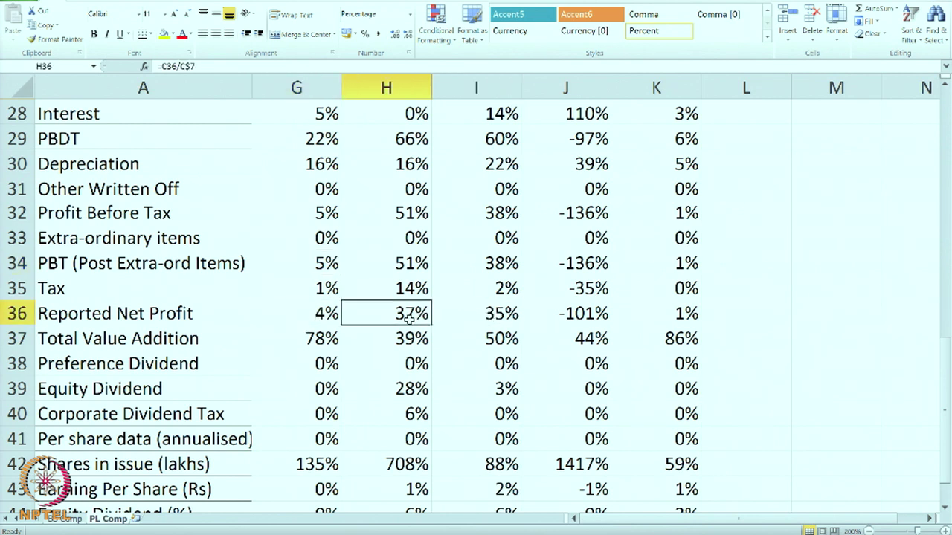
pyautogui.click(485, 318)
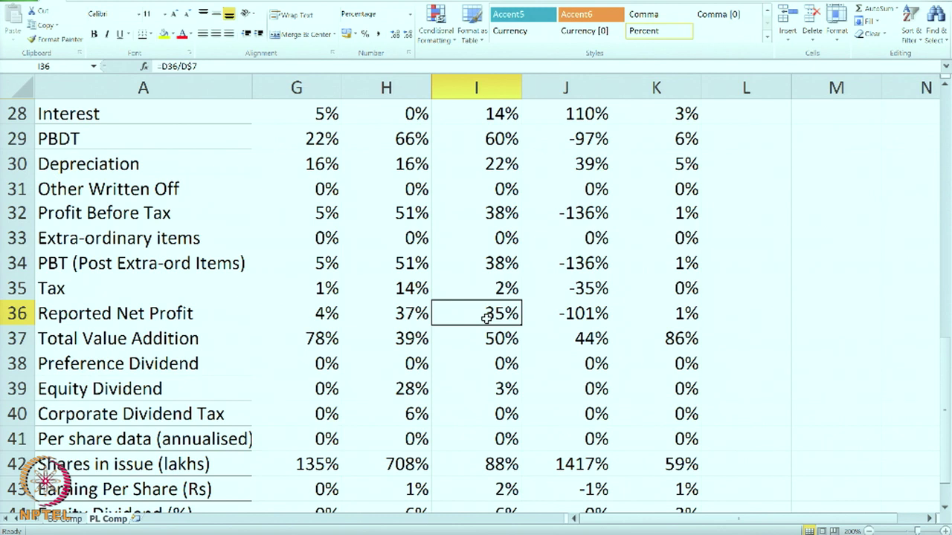
pyautogui.scroll(-1, 543, 318)
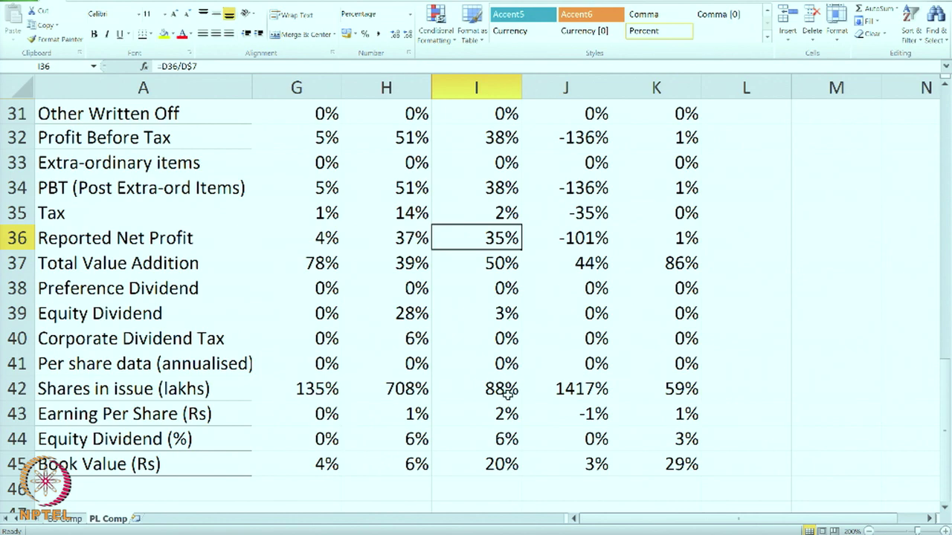
pyautogui.scroll(10, 508, 394)
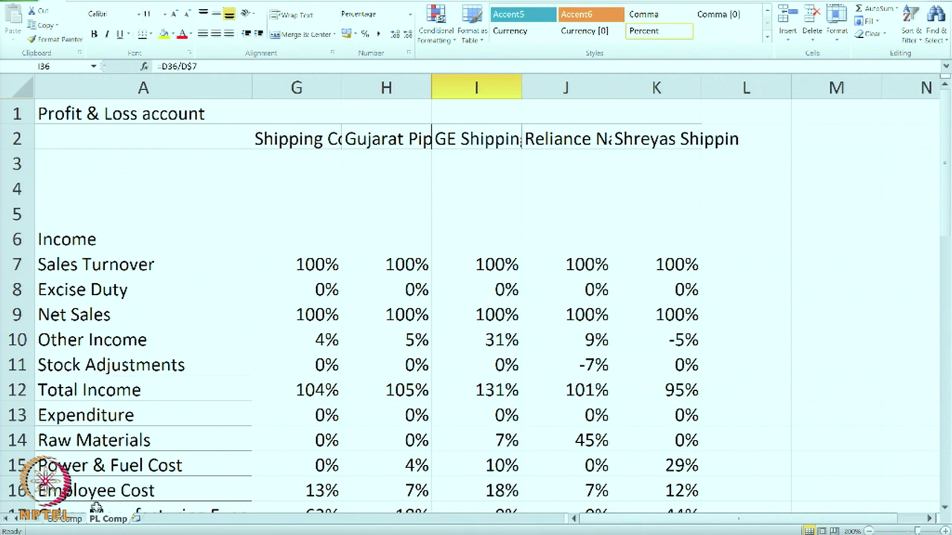
# Step: Zoom the BS Comp sheet to 200% and narrow column A so the item labels and all five companies' figures fit together
pyautogui.click(71, 519)
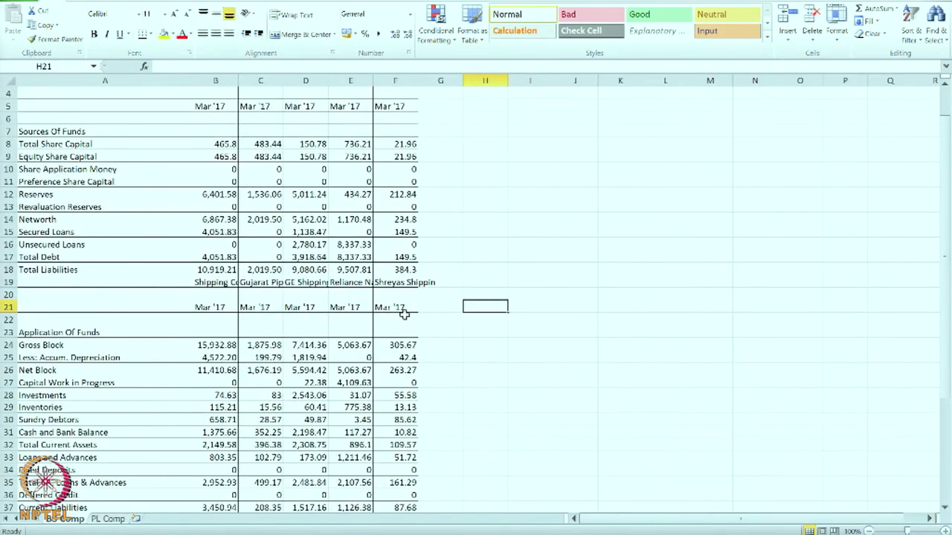
pyautogui.click(245, 3)
pyautogui.click(249, 22)
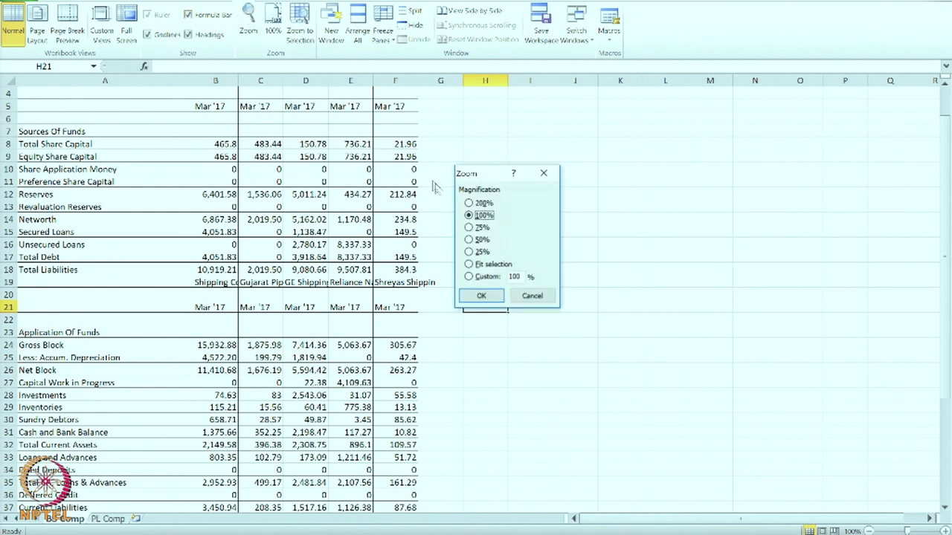
pyautogui.click(469, 203)
pyautogui.click(481, 295)
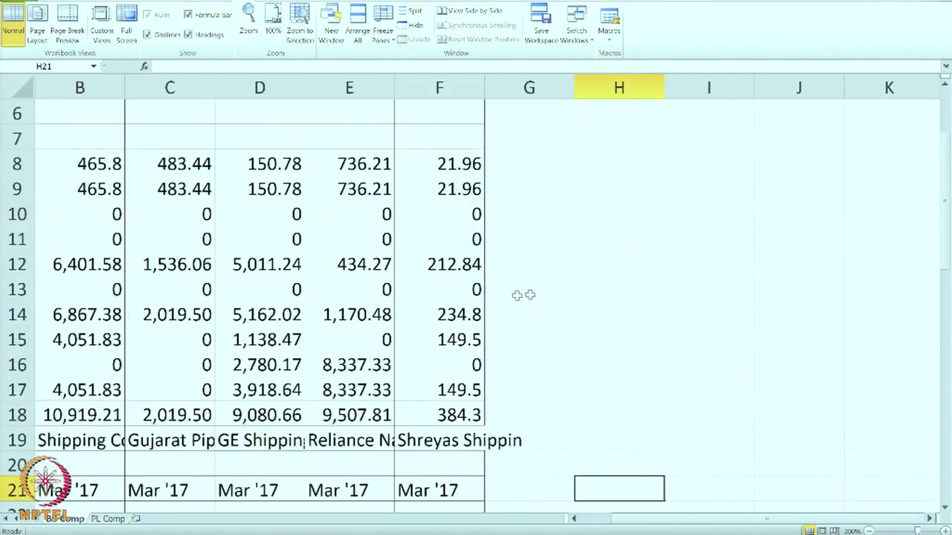
pyautogui.click(575, 519)
pyautogui.moveTo(392, 89); pyautogui.dragTo(262, 90)
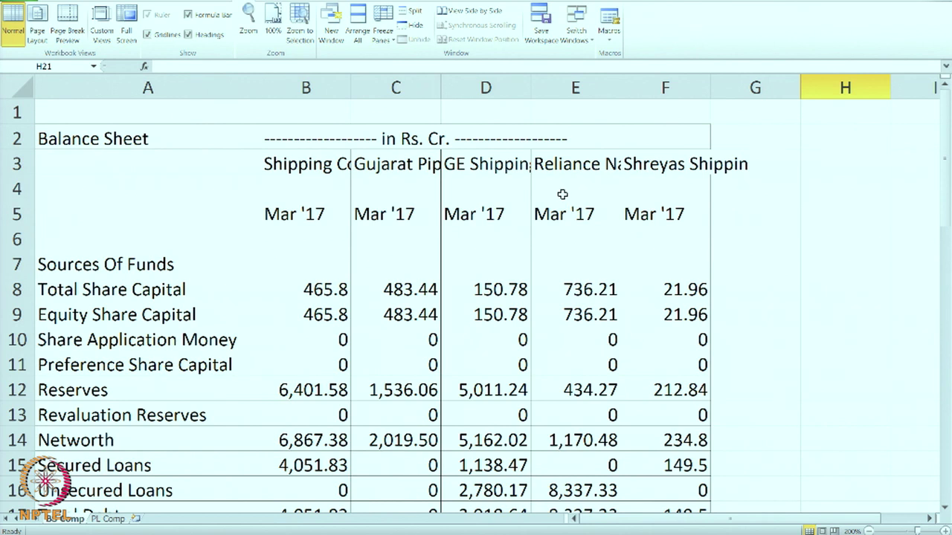
# Step: Delete rows 4 to 6, which hold the Mar '17 labels and blank rows above Sources Of Funds
pyautogui.moveTo(18, 189); pyautogui.dragTo(21, 237)
pyautogui.rightClick(132, 220)
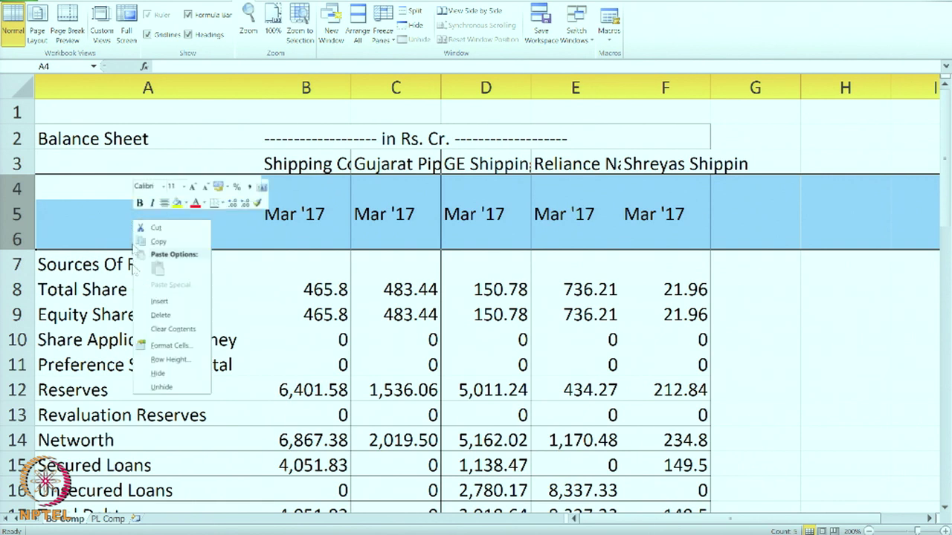
pyautogui.click(158, 316)
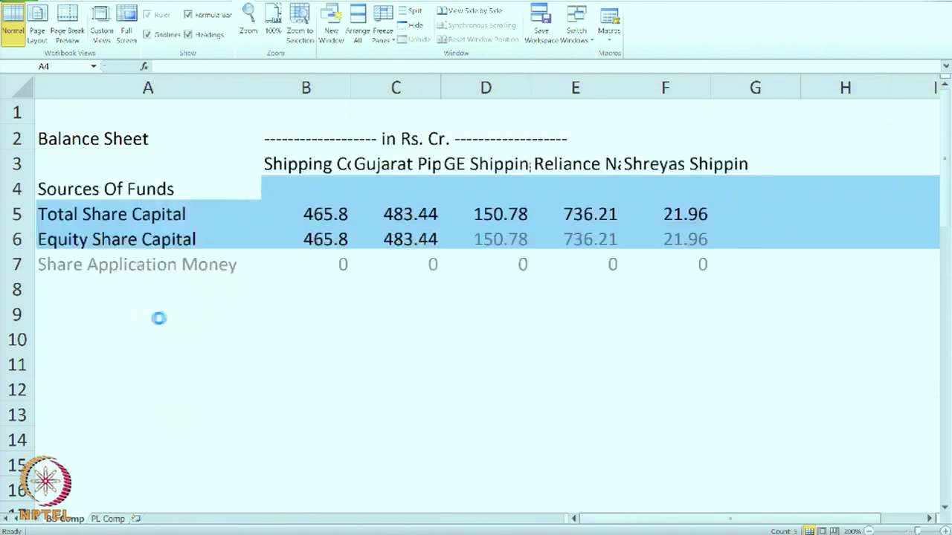
pyautogui.click(744, 216)
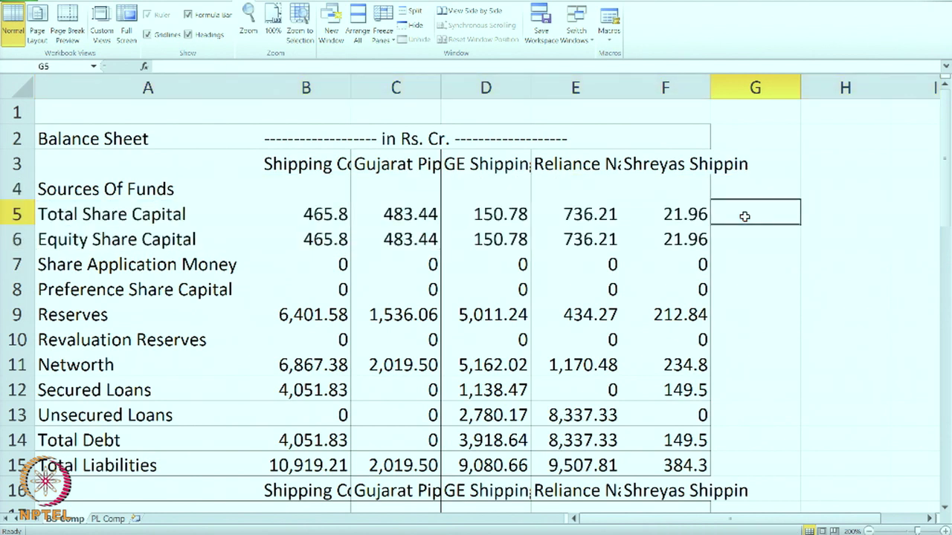
# Step: Enter the formula =B5/B$15 in G5 to express Total Share Capital as a share of Total Liabilities
pyautogui.write('=')
pyautogui.click(325, 214)
pyautogui.write('/')
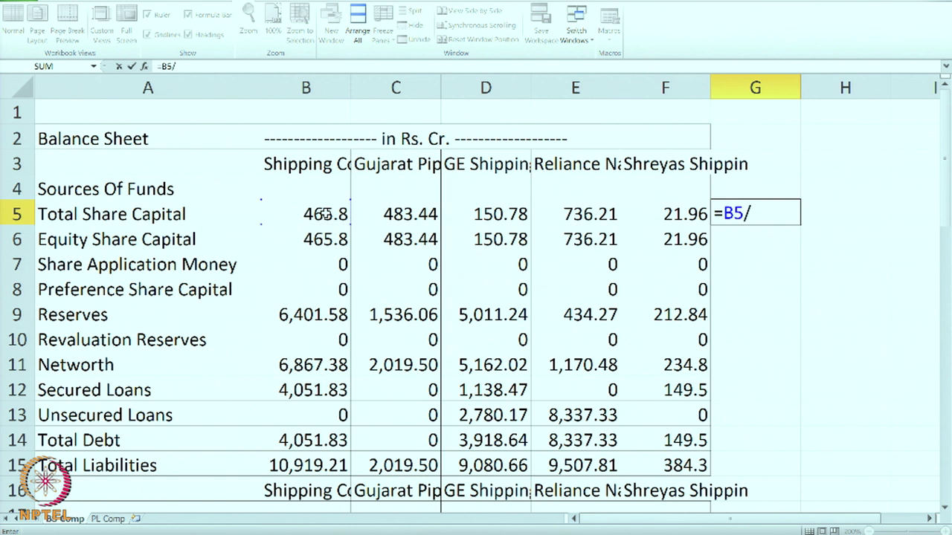
pyautogui.scroll(-1, 311, 261)
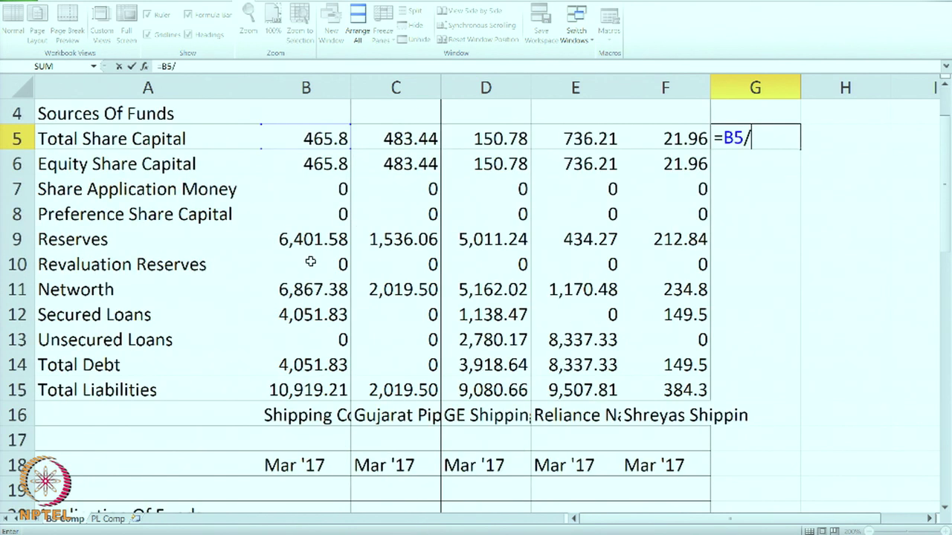
pyautogui.click(307, 392)
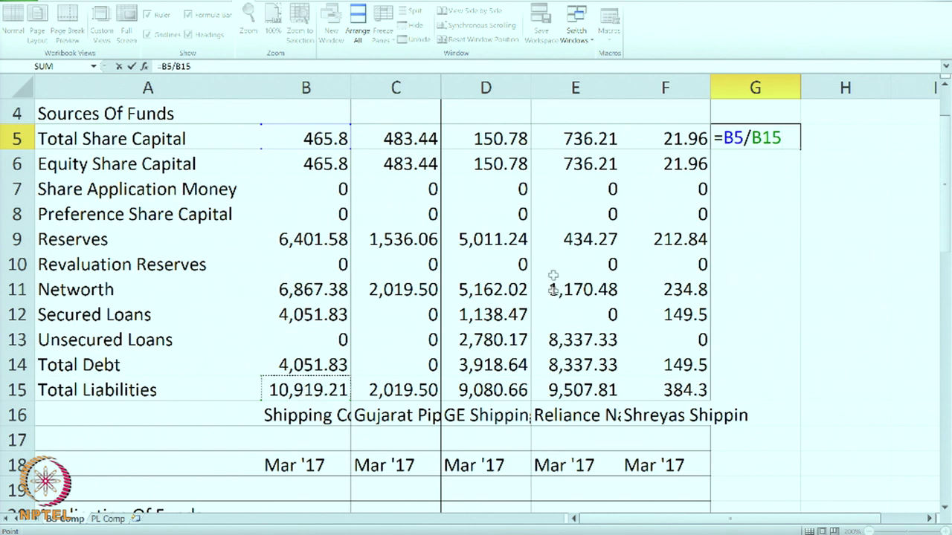
pyautogui.click(767, 143)
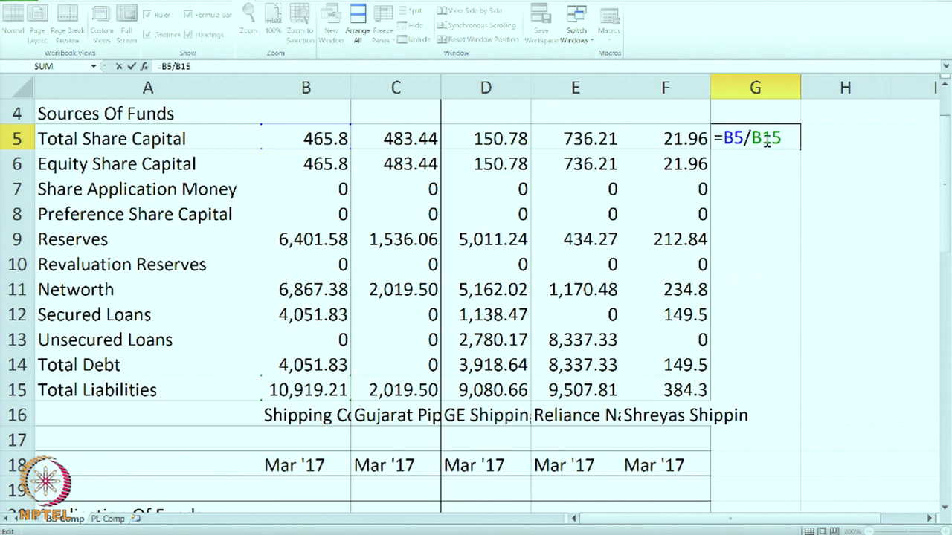
pyautogui.write('$')
pyautogui.press('Return')
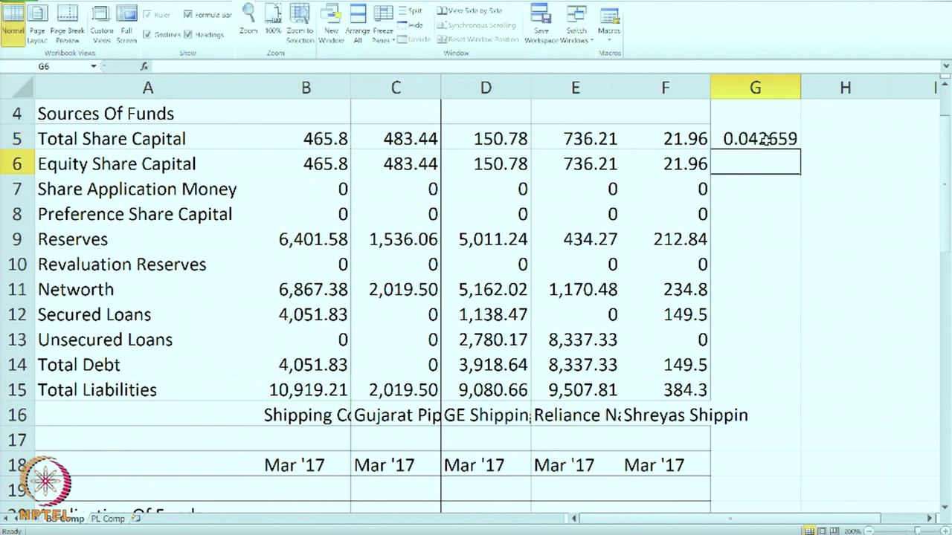
# Step: Fill the G5 formula down to G15 for all the Sources Of Funds items
pyautogui.click(758, 141)
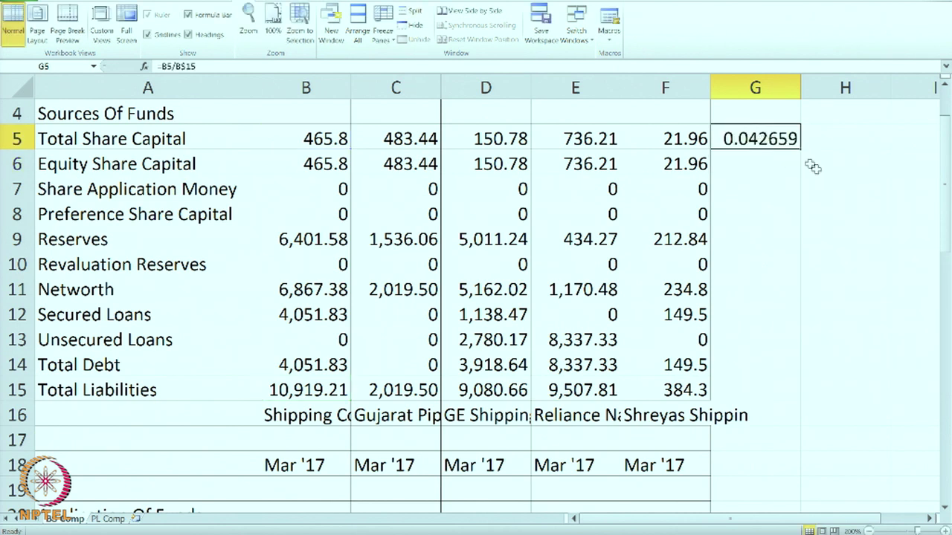
pyautogui.moveTo(802, 149); pyautogui.dragTo(792, 395)
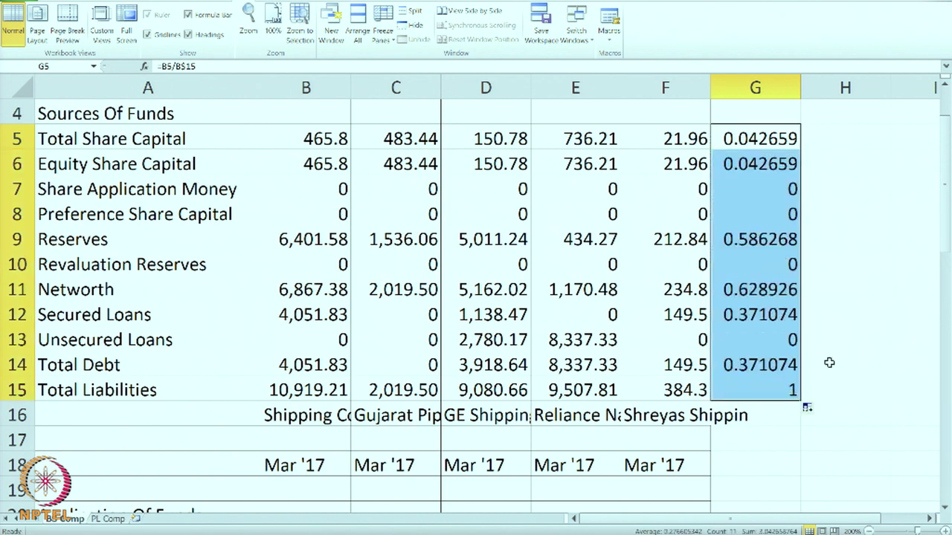
pyautogui.click(849, 309)
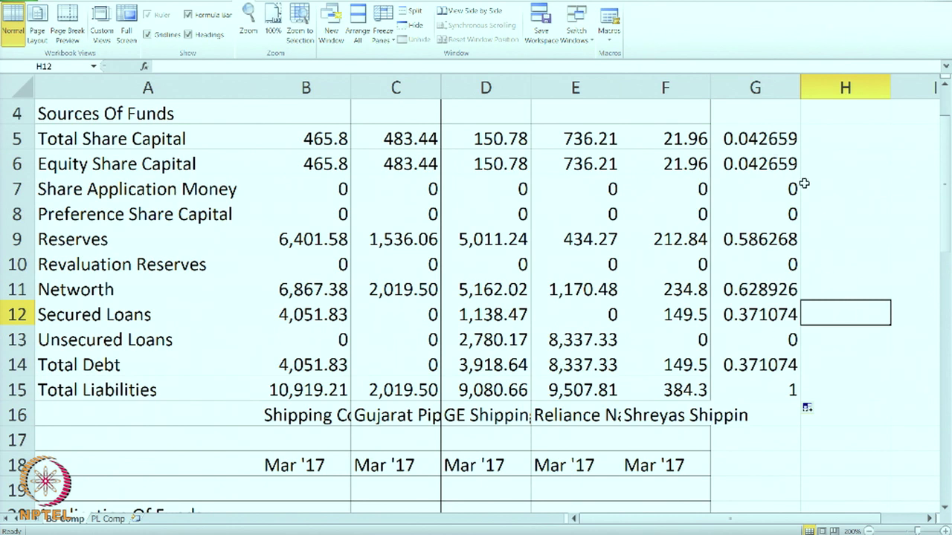
# Step: Copy the G5 formula into the range H5:K42 to cover the other four companies
pyautogui.click(788, 138)
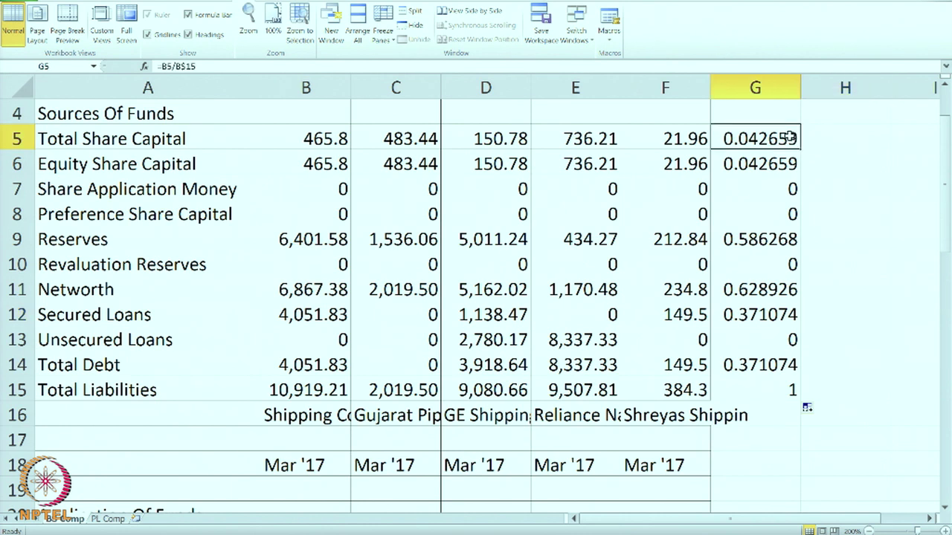
pyautogui.hotkey('ctrl', 'c')
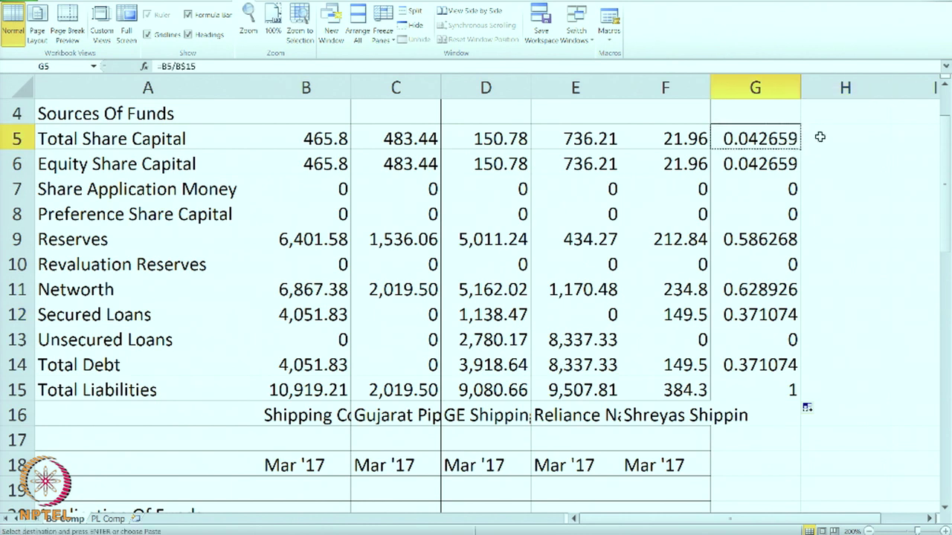
pyautogui.click(819, 137)
pyautogui.moveTo(819, 137); pyautogui.dragTo(819, 137)
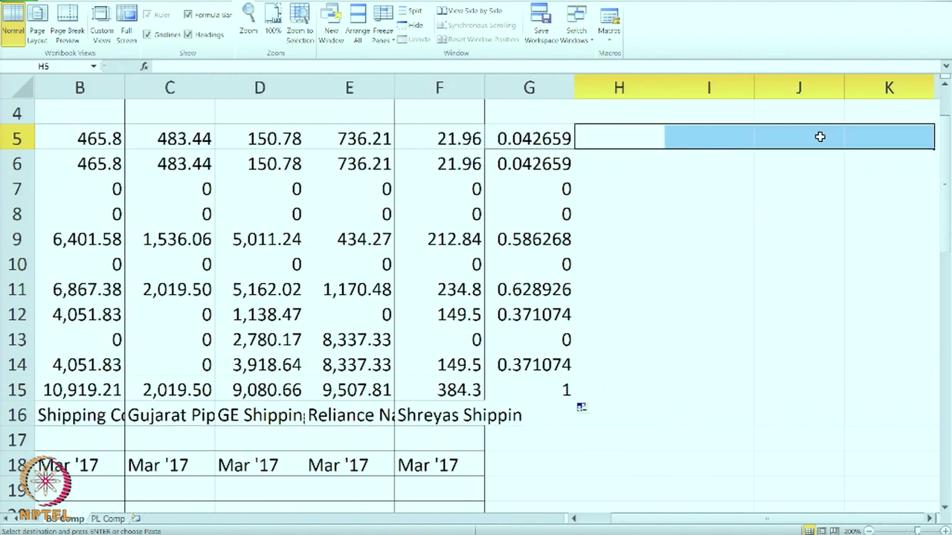
pyautogui.hotkey('shift', 'Down')
pyautogui.hotkey('shift', 'Down')
pyautogui.hotkey('shift', 'Down')
pyautogui.hotkey('shift', 'Down')
pyautogui.hotkey('shift', 'Down')
pyautogui.hotkey('shift', 'Down')
pyautogui.hotkey('shift', 'Down')
pyautogui.hotkey('shift', 'Down')
pyautogui.hotkey('shift', 'Down')
pyautogui.hotkey('shift', 'Down')
pyautogui.hotkey('shift', 'Down')
pyautogui.hotkey('shift', 'Down')
pyautogui.hotkey('shift', 'Down')
pyautogui.hotkey('shift', 'Down')
pyautogui.hotkey('shift', 'Down')
pyautogui.hotkey('shift', 'Down')
pyautogui.hotkey('shift', 'Down')
pyautogui.hotkey('shift', 'Down')
pyautogui.hotkey('shift', 'Down')
pyautogui.hotkey('shift', 'Down')
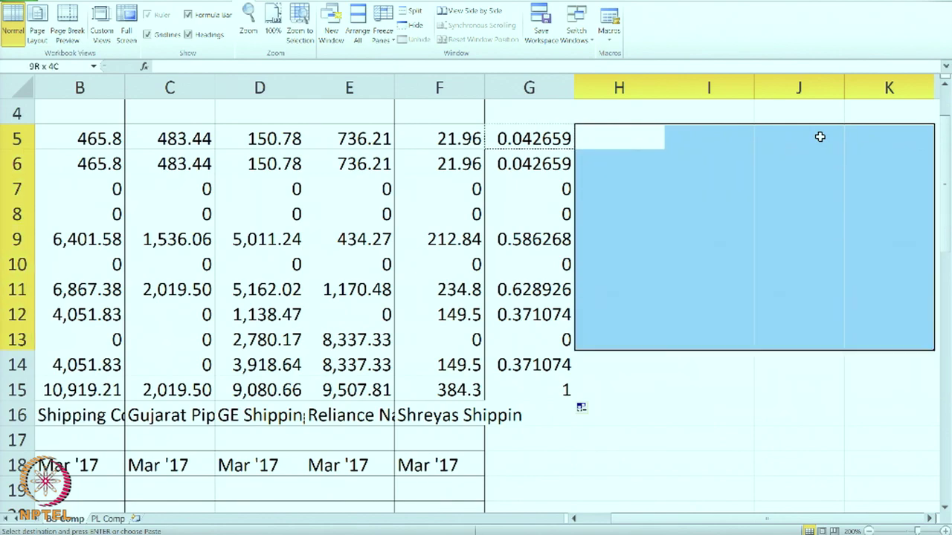
pyautogui.hotkey('shift', 'Down')
pyautogui.hotkey('shift', 'Down')
pyautogui.hotkey('shift', 'Down')
pyautogui.hotkey('shift', 'Down')
pyautogui.hotkey('shift', 'Down')
pyautogui.hotkey('shift', 'Down')
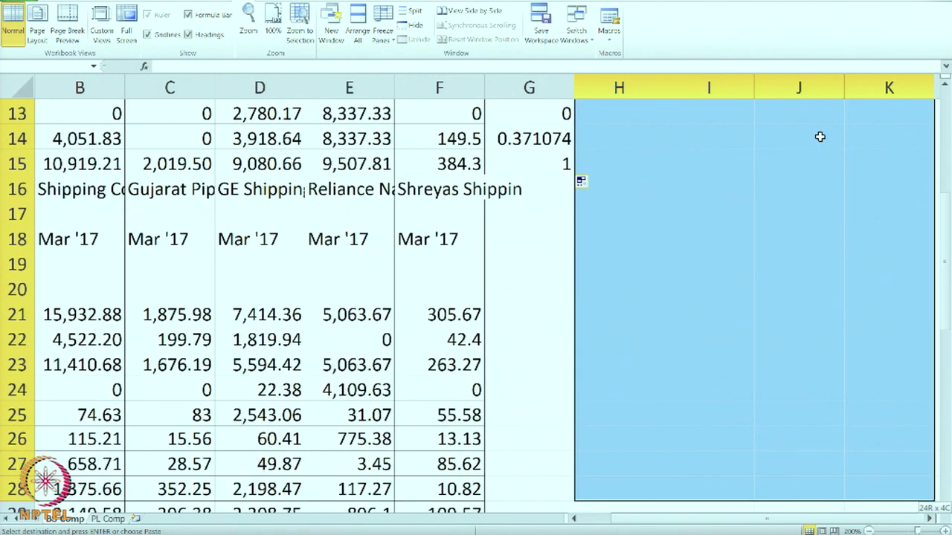
pyautogui.hotkey('shift', 'Down')
pyautogui.hotkey('shift', 'Down')
pyautogui.hotkey('shift', 'Down')
pyautogui.hotkey('shift', 'Down')
pyautogui.hotkey('shift', 'Down')
pyautogui.hotkey('shift', 'Down')
pyautogui.hotkey('shift', 'Down')
pyautogui.hotkey('shift', 'Down')
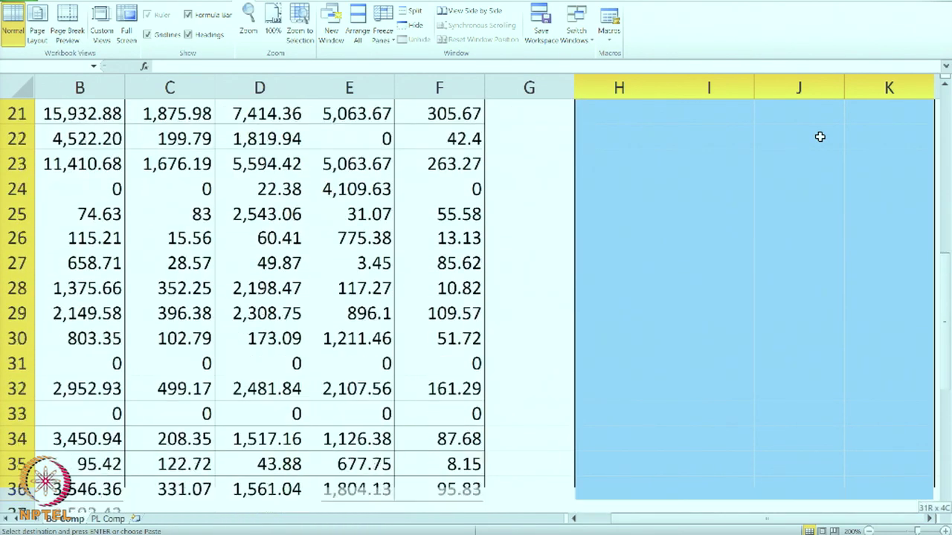
pyautogui.hotkey('shift', 'Down')
pyautogui.hotkey('shift', 'Down')
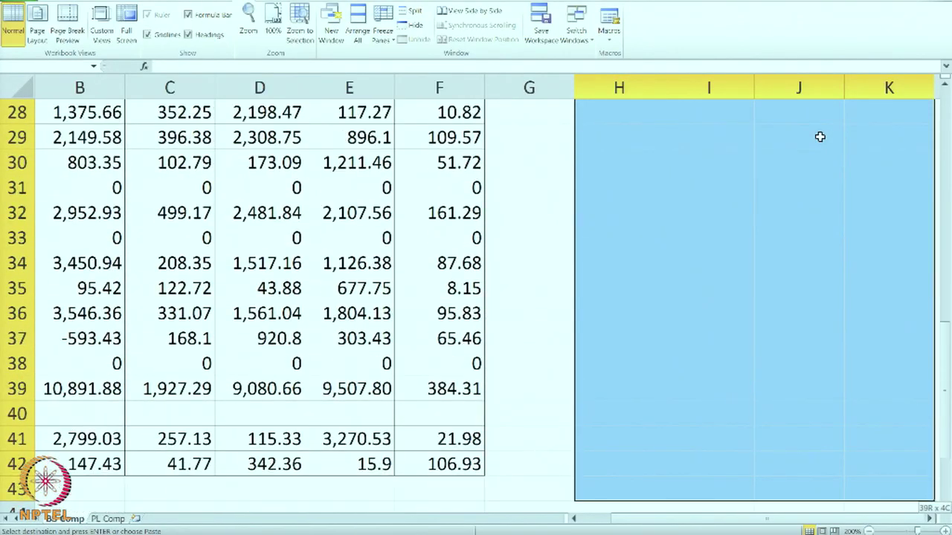
pyautogui.hotkey('shift', 'Up')
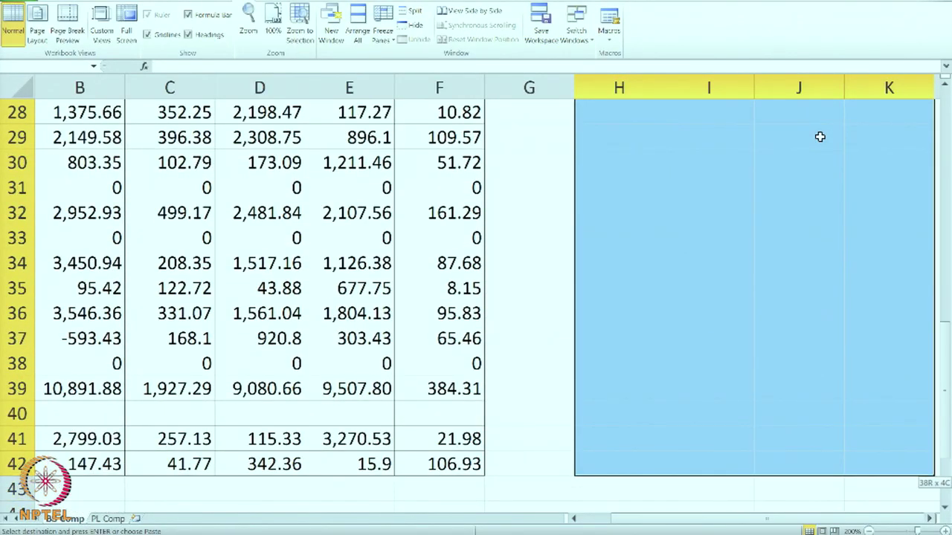
pyautogui.hotkey('shift', 'Left')
pyautogui.hotkey('shift', 'Right')
pyautogui.hotkey('ctrl', 'v')
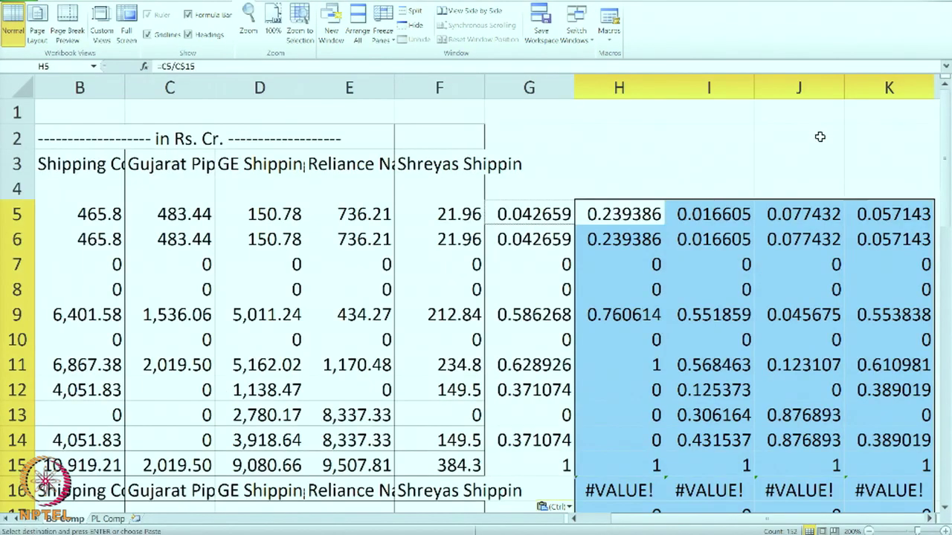
# Step: Paste the copied share-of-liabilities formula into G21:G42 for the first company's remaining balance sheet items
pyautogui.scroll(-4, 831, 143)
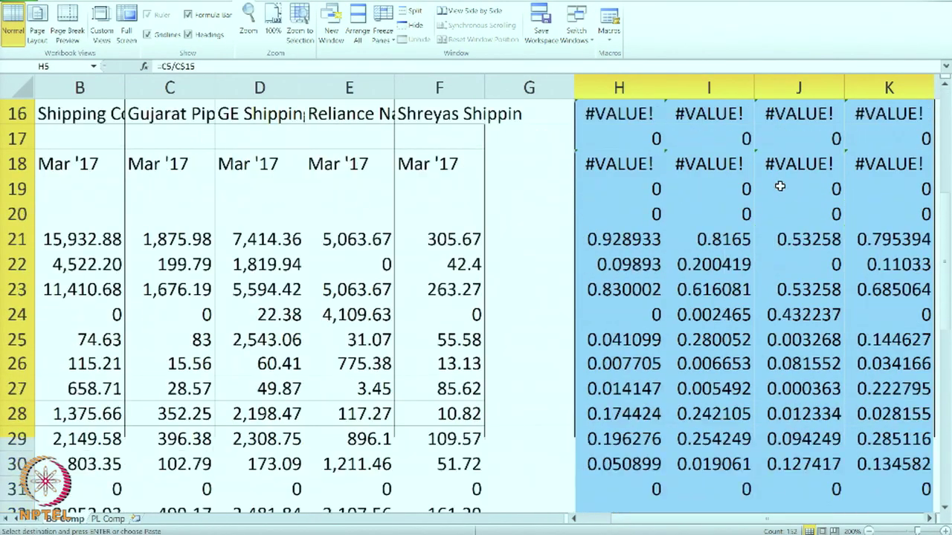
pyautogui.moveTo(530, 238); pyautogui.dragTo(542, 397)
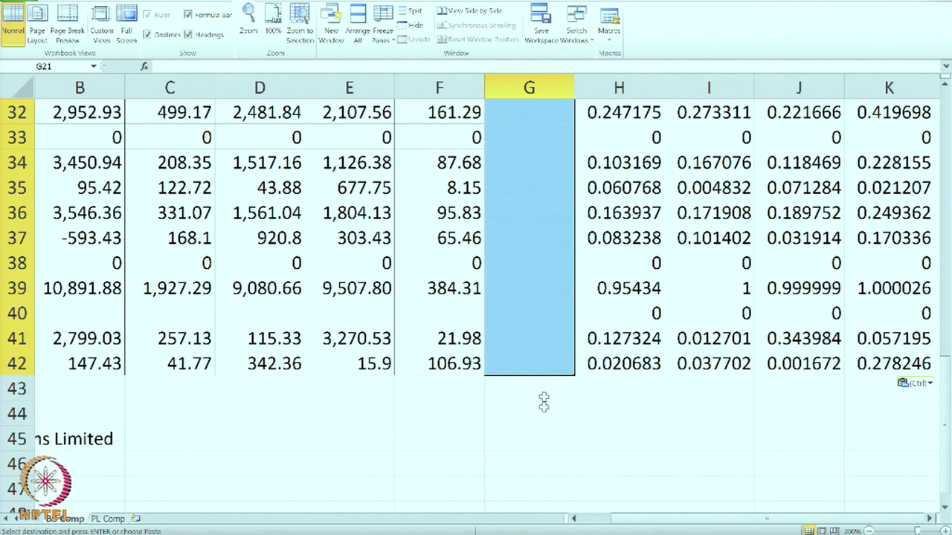
pyautogui.hotkey('ctrl', 'v')
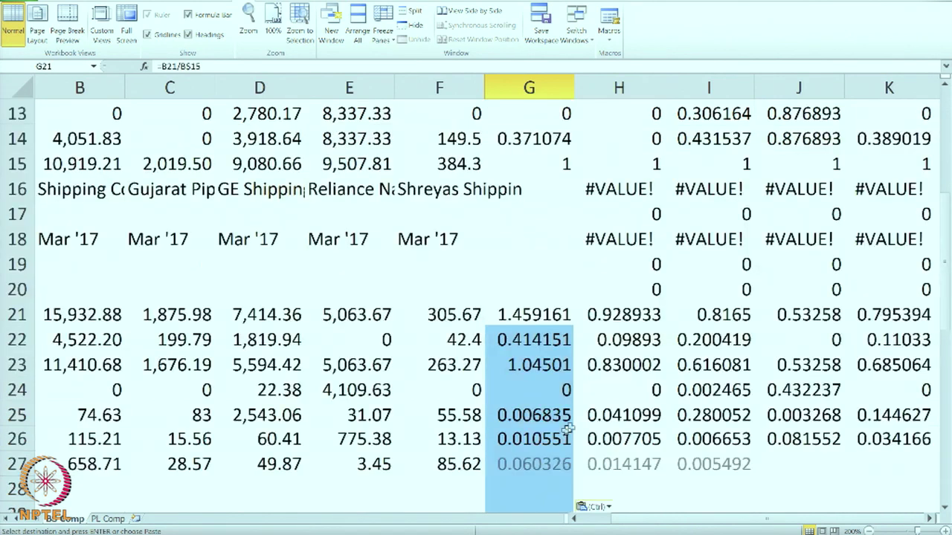
# Step: Try hiding columns B to F with the rupee figures, and undo the hiding
pyautogui.scroll(1, 613, 413)
pyautogui.scroll(3, 613, 412)
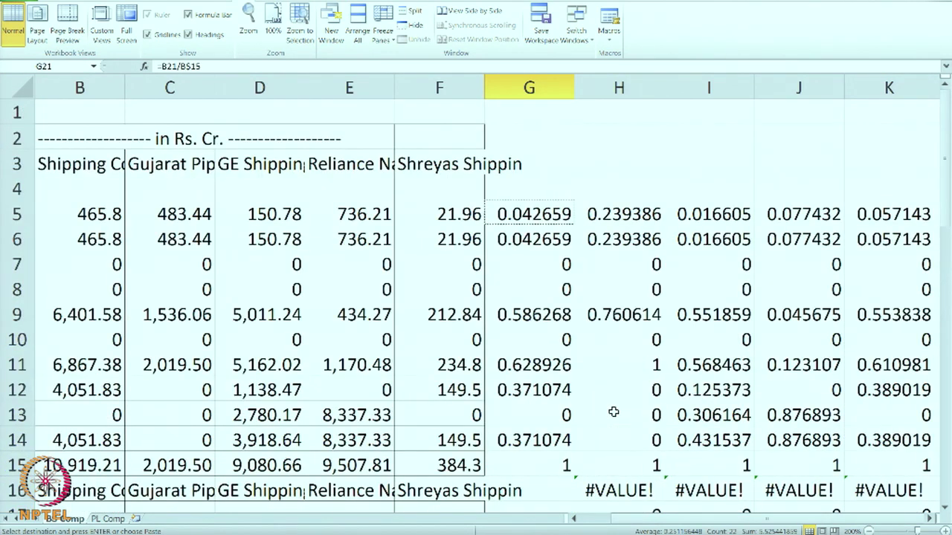
pyautogui.click(574, 518)
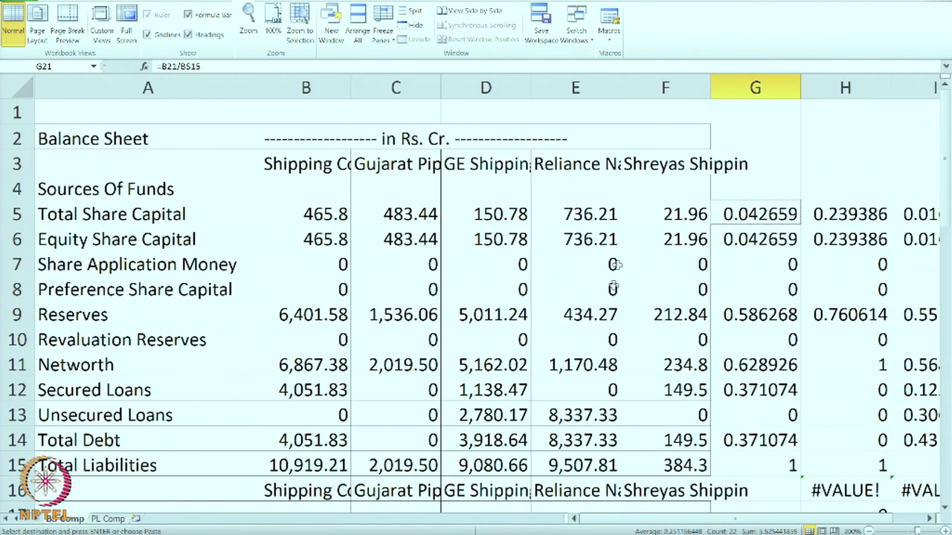
pyautogui.moveTo(308, 88); pyautogui.dragTo(651, 87)
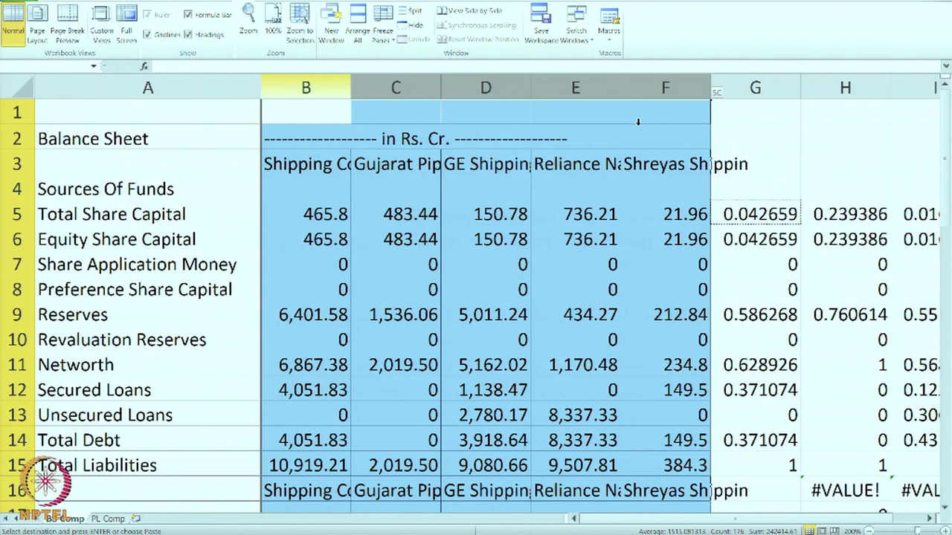
pyautogui.rightClick(512, 199)
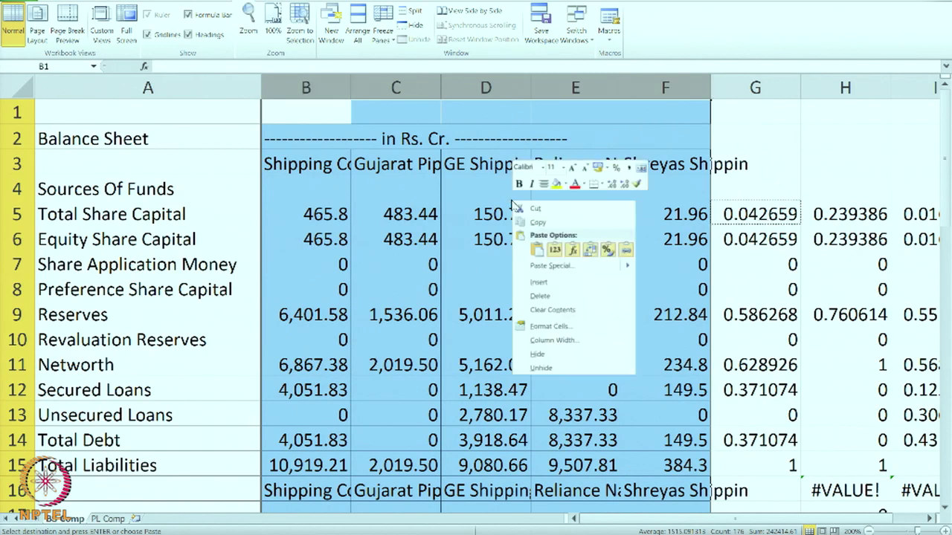
pyautogui.click(537, 353)
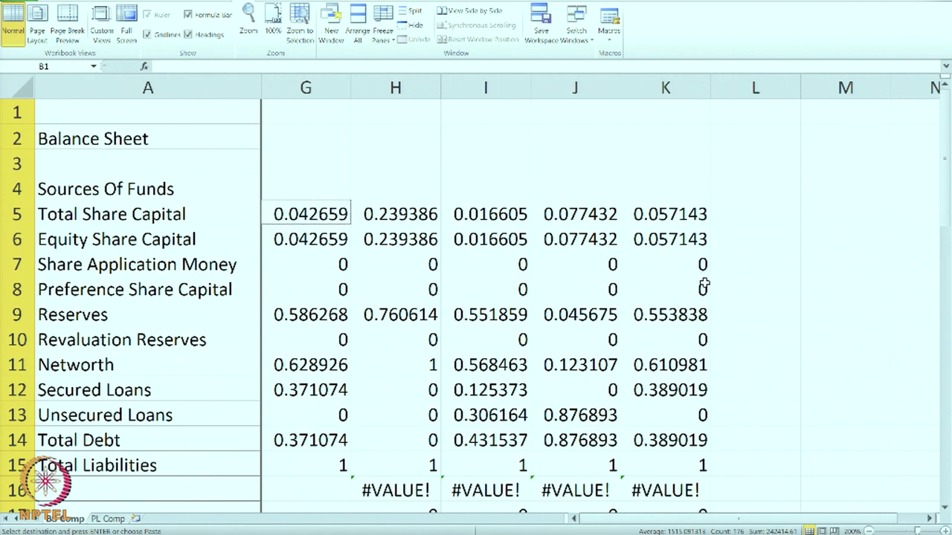
pyautogui.hotkey('ctrl', 'z')
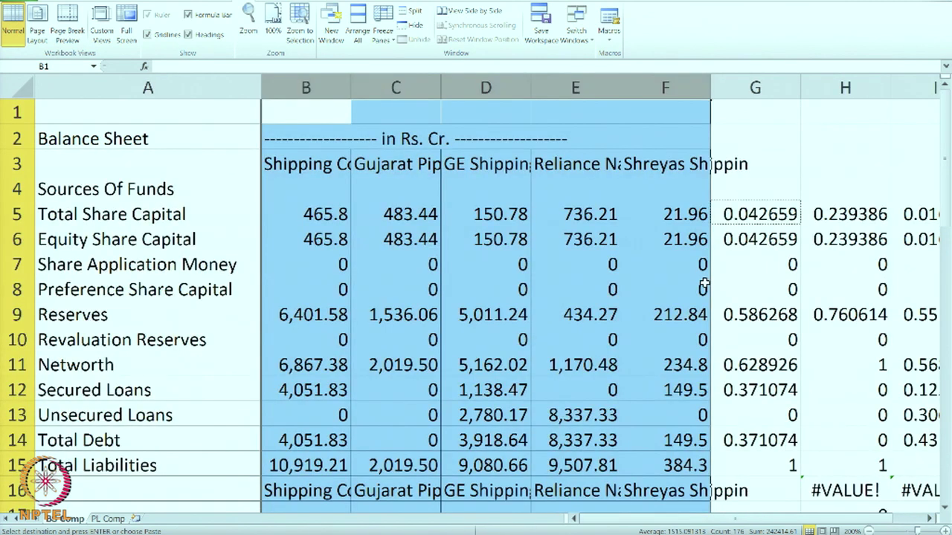
pyautogui.click(703, 284)
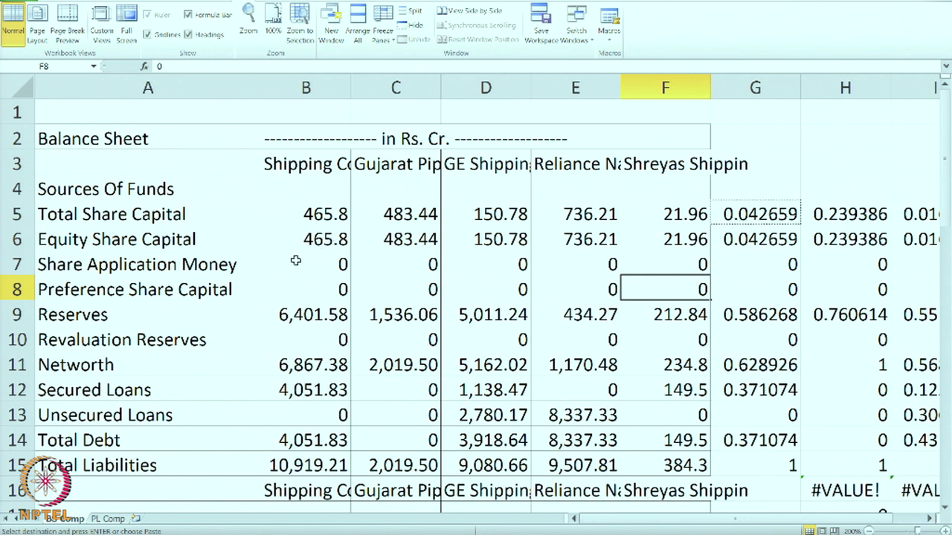
# Step: Compare the rupee amounts of Total Share Capital in row 5 across the five companies
pyautogui.click(301, 214)
pyautogui.click(435, 215)
pyautogui.click(514, 213)
pyautogui.click(591, 216)
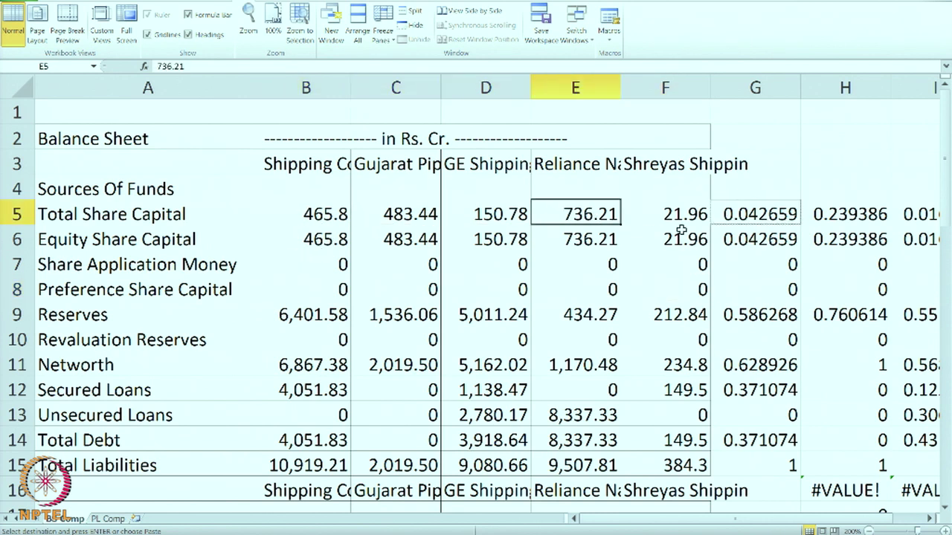
pyautogui.click(682, 222)
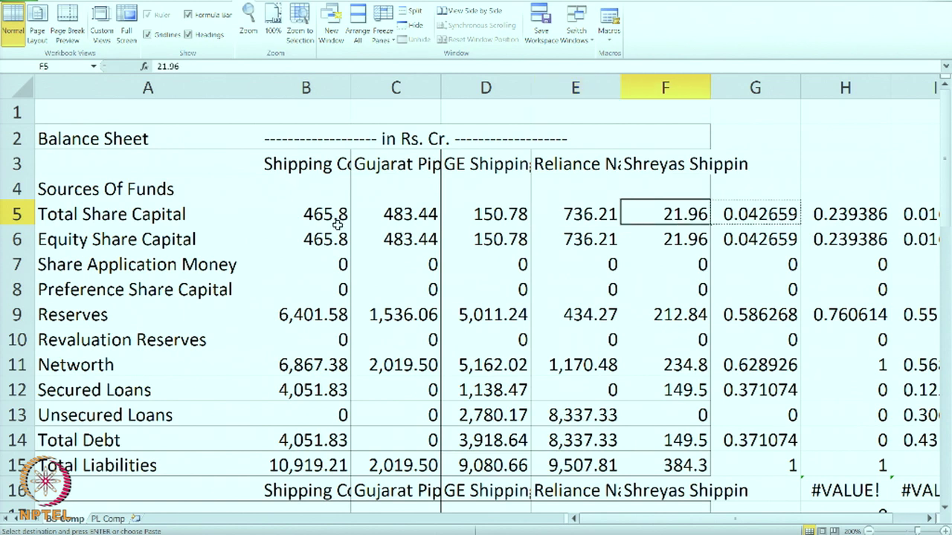
pyautogui.click(497, 214)
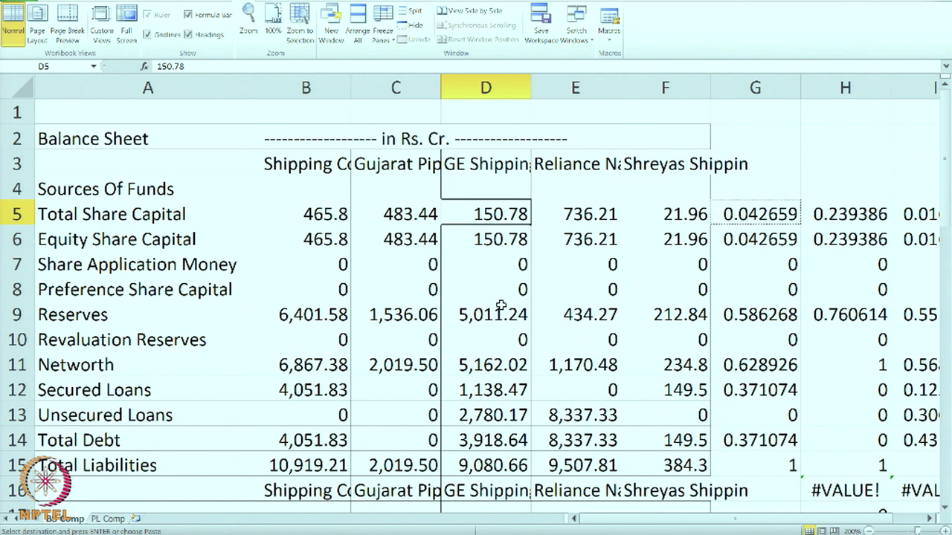
# Step: Compare the rupee amounts of Reserves and Networth across the companies in the balance sheet
pyautogui.click(301, 317)
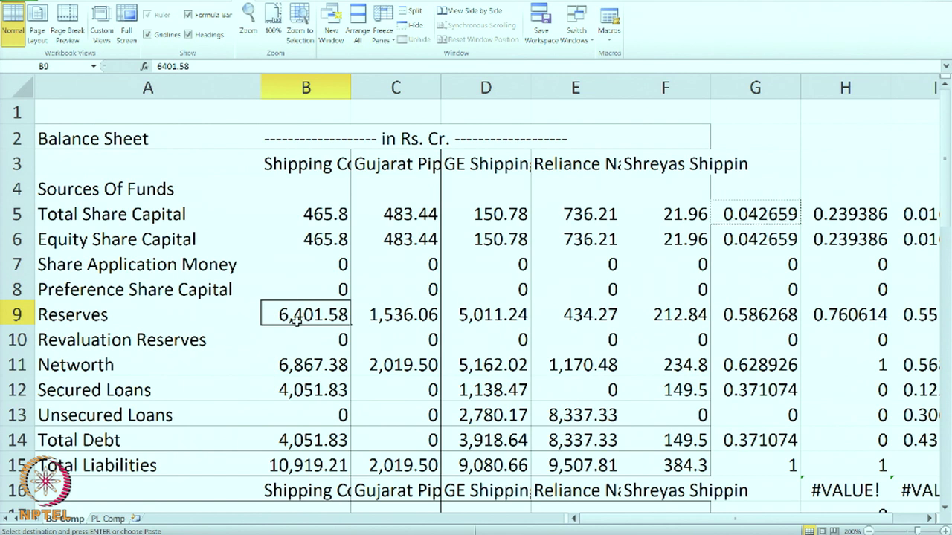
pyautogui.click(481, 320)
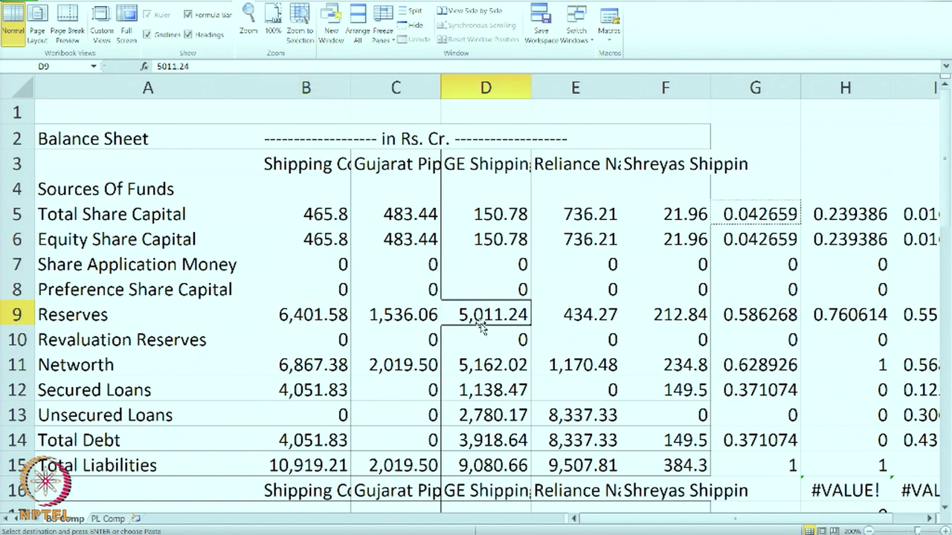
pyautogui.click(604, 331)
pyautogui.click(597, 319)
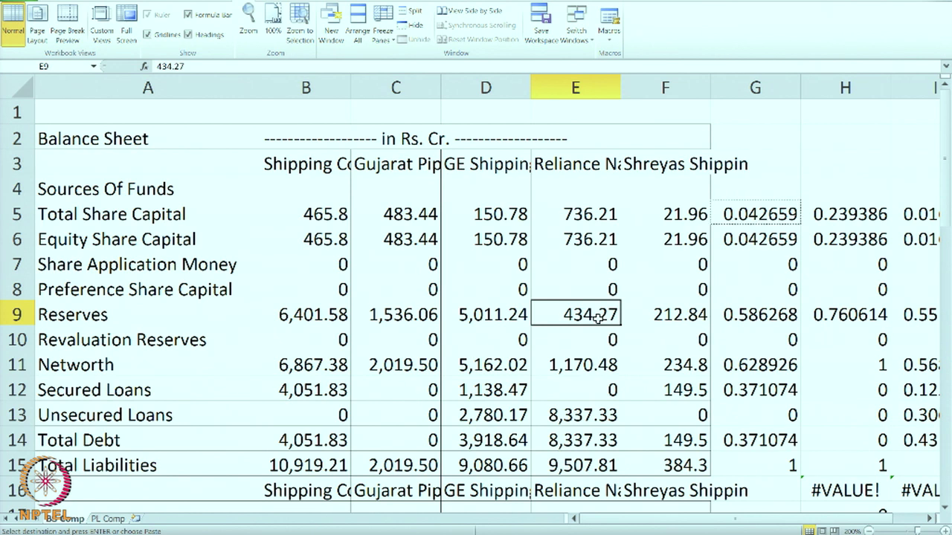
pyautogui.scroll(-1, 578, 278)
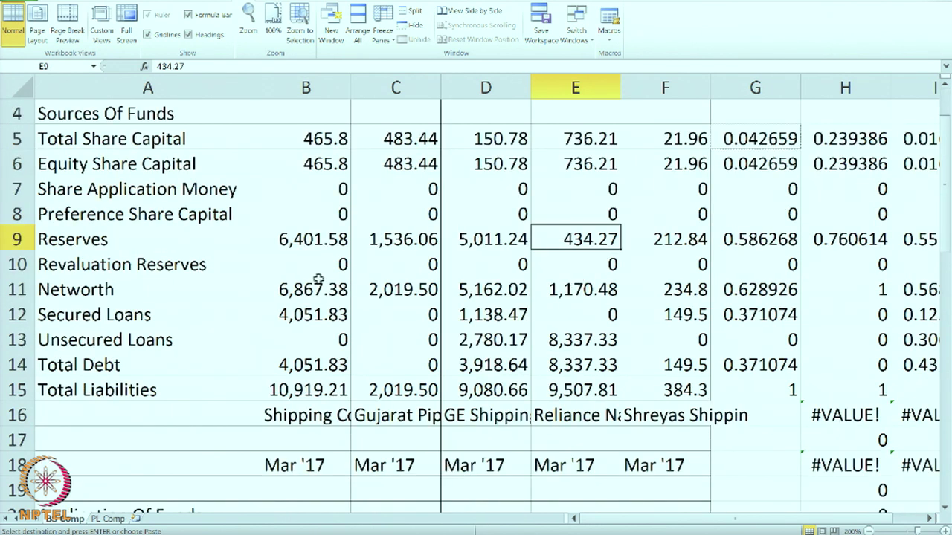
pyautogui.click(299, 291)
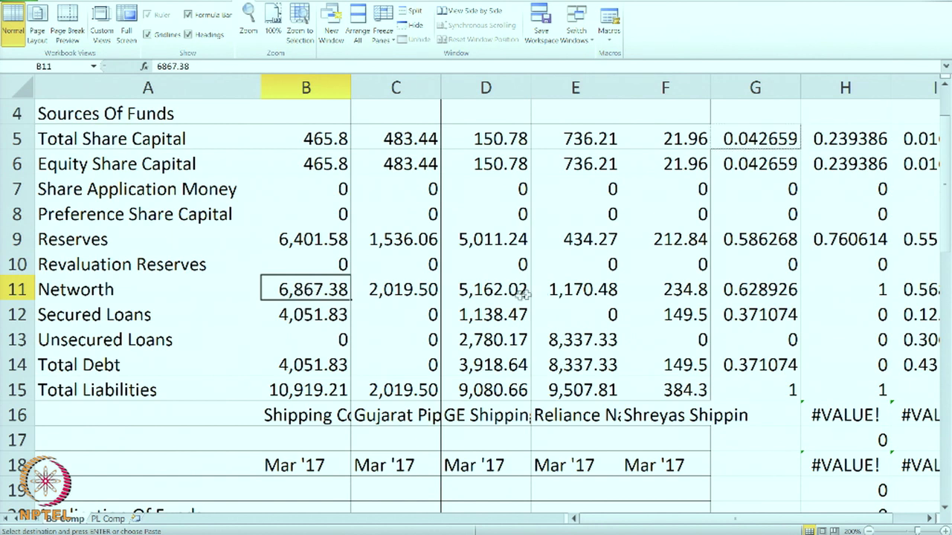
pyautogui.click(487, 292)
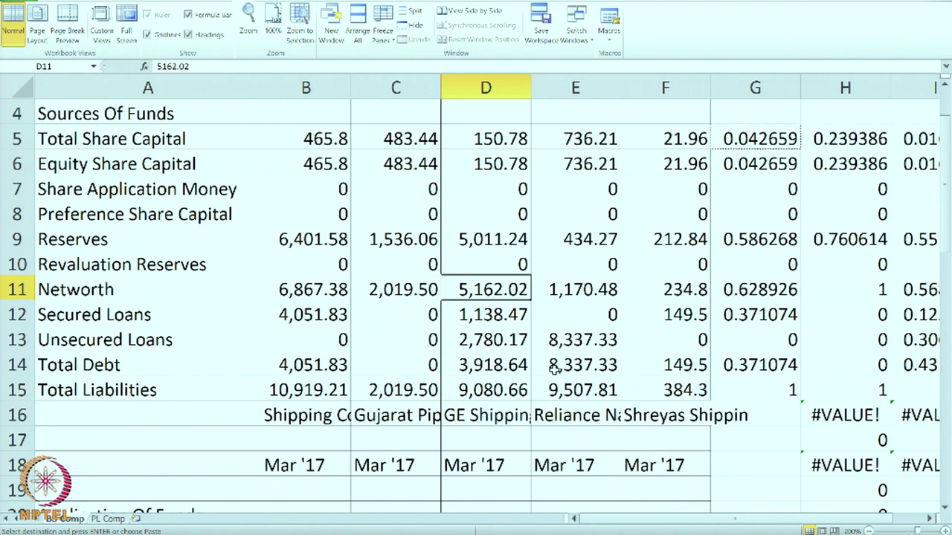
# Step: Compare the companies' rupee amounts of Secured Loans and Total Debt, checking Reliance's debt against its Networth
pyautogui.click(334, 319)
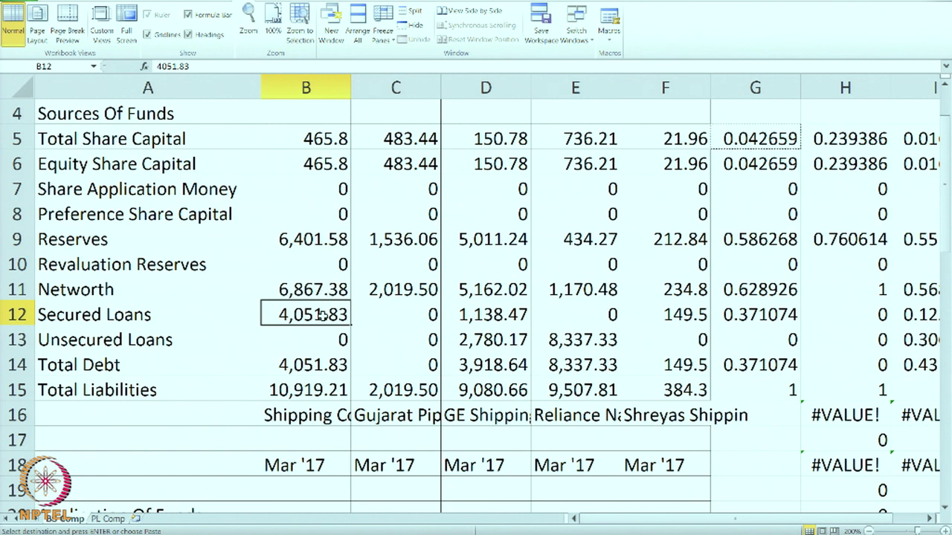
pyautogui.click(417, 316)
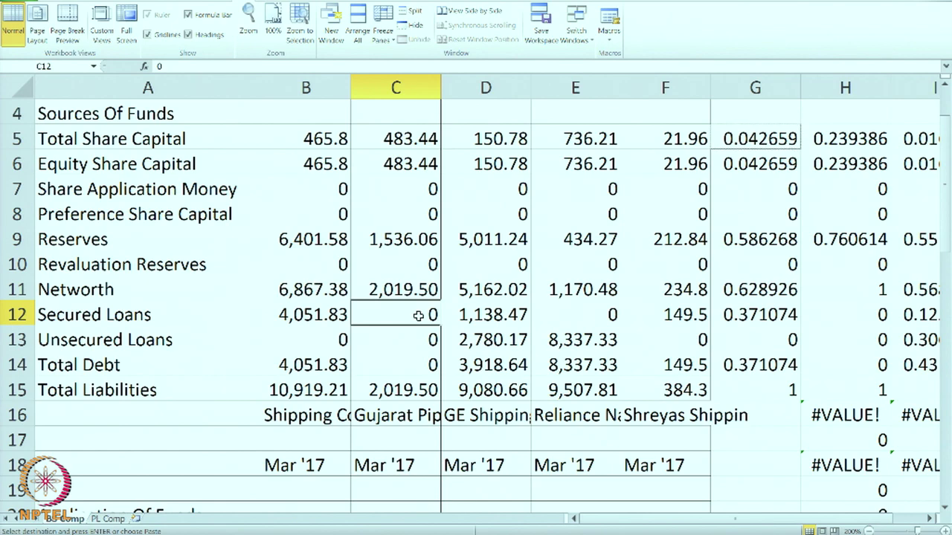
pyautogui.scroll(1, 419, 316)
pyautogui.scroll(-3, 419, 316)
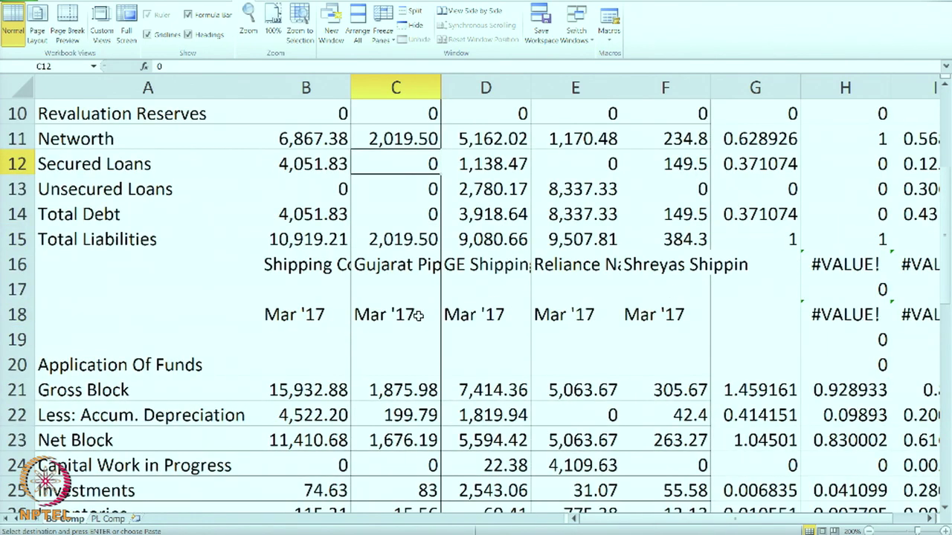
pyautogui.scroll(1, 418, 316)
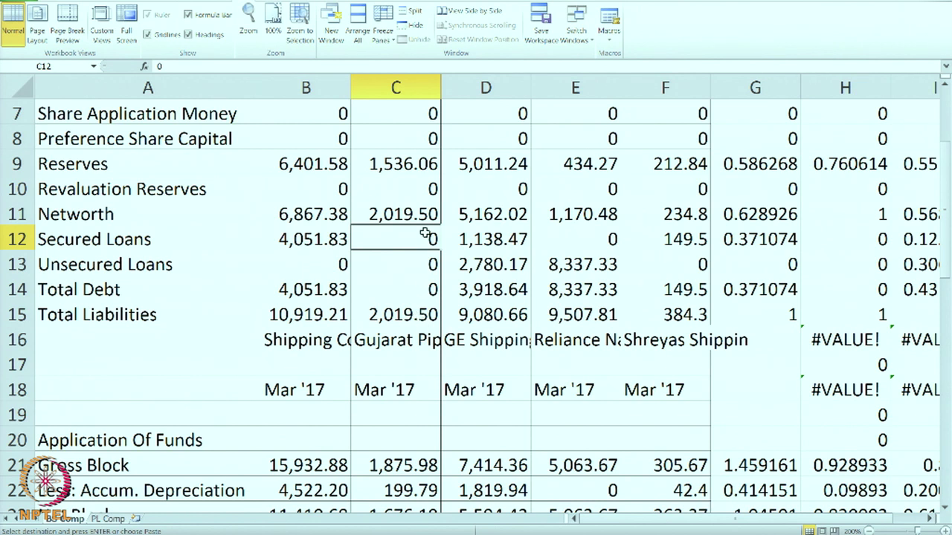
pyautogui.click(414, 297)
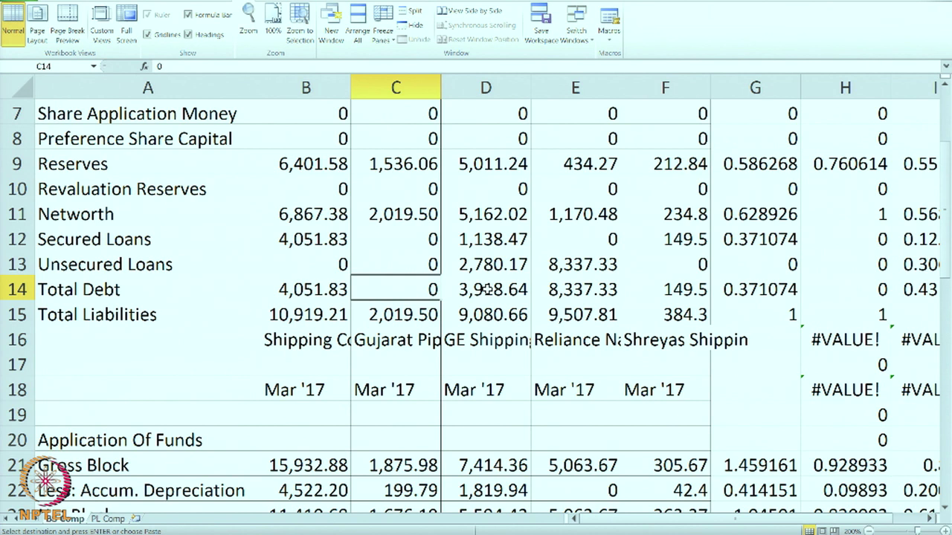
pyautogui.click(586, 290)
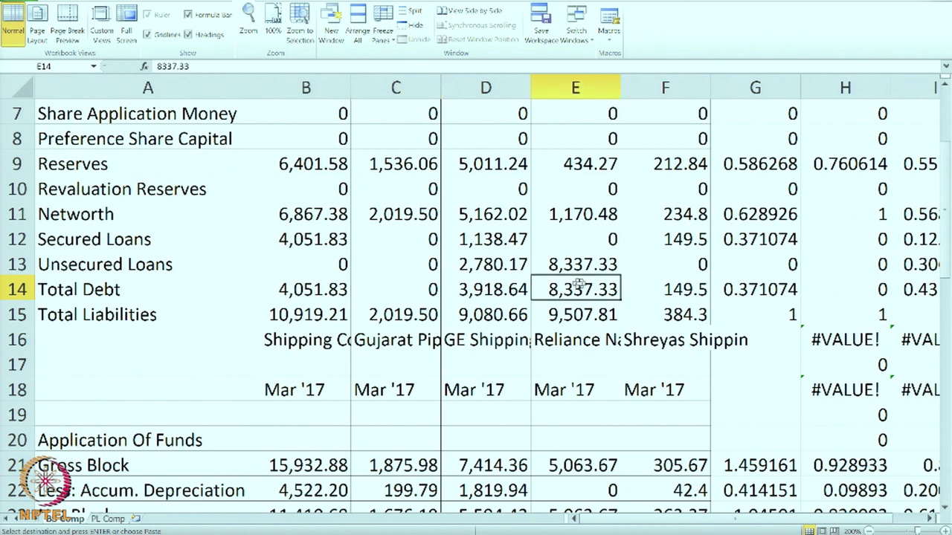
pyautogui.click(593, 214)
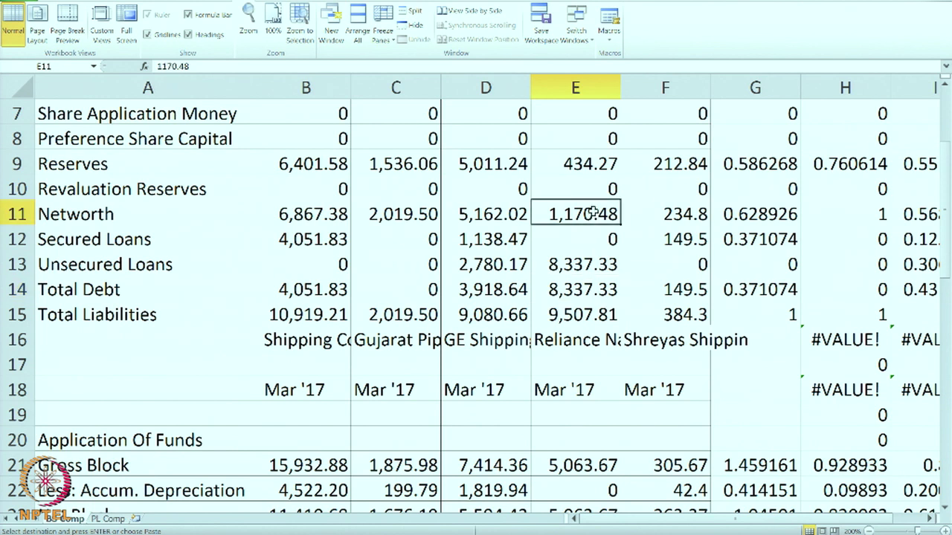
pyautogui.click(583, 305)
pyautogui.click(584, 292)
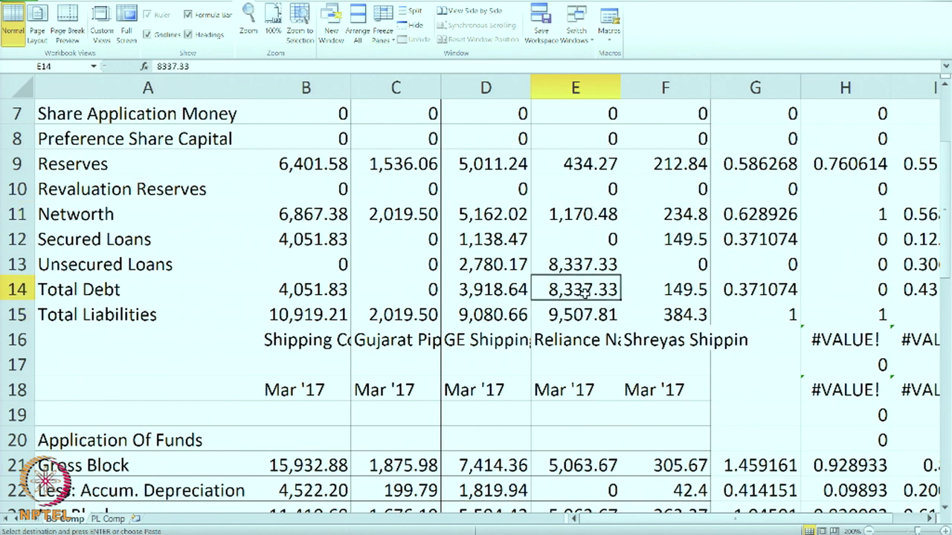
pyautogui.click(688, 291)
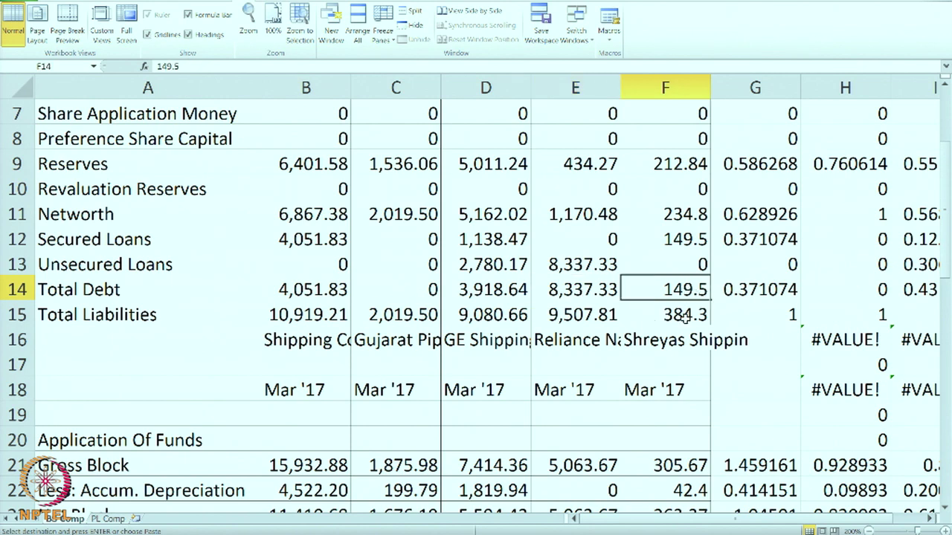
# Step: Compare the Gross Block amounts across the companies and review the remaining Application Of Funds items down to Total Assets
pyautogui.scroll(-3, 596, 329)
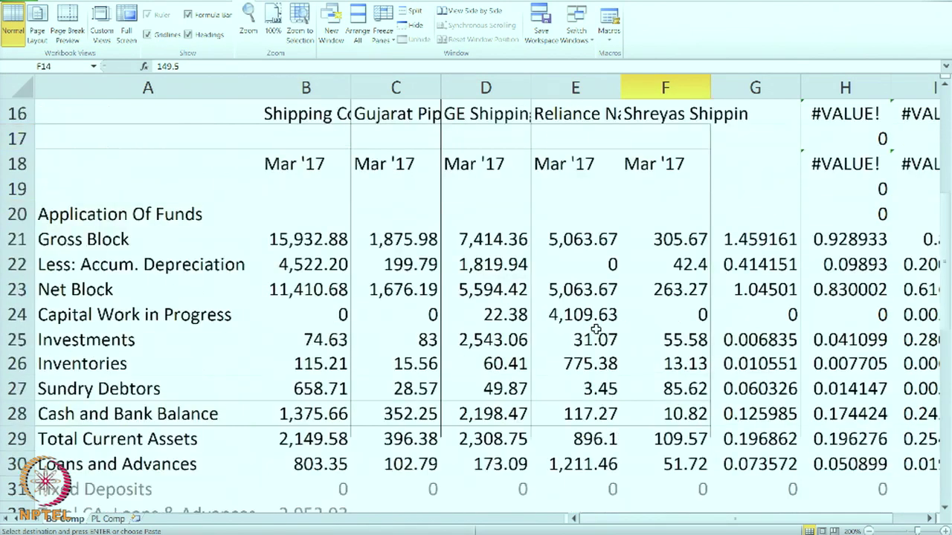
pyautogui.scroll(-1, 596, 329)
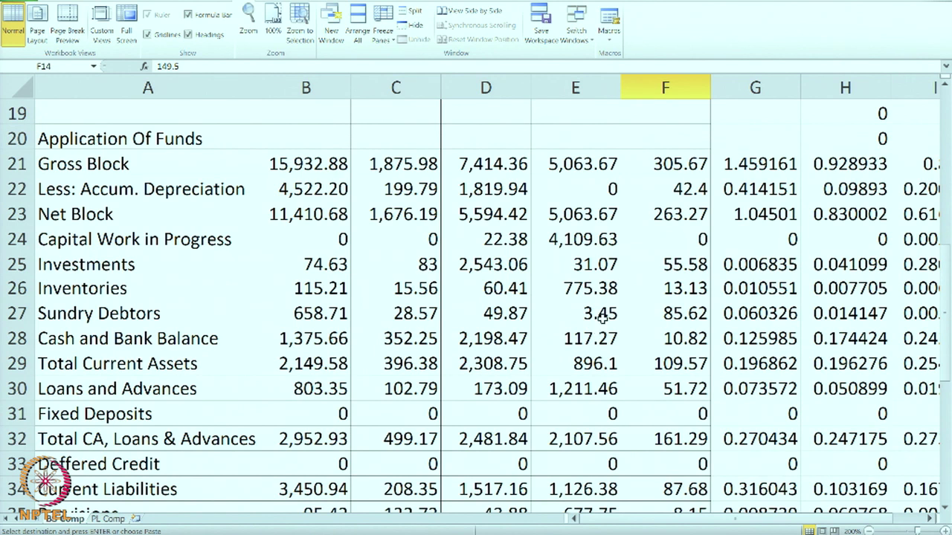
pyautogui.click(328, 164)
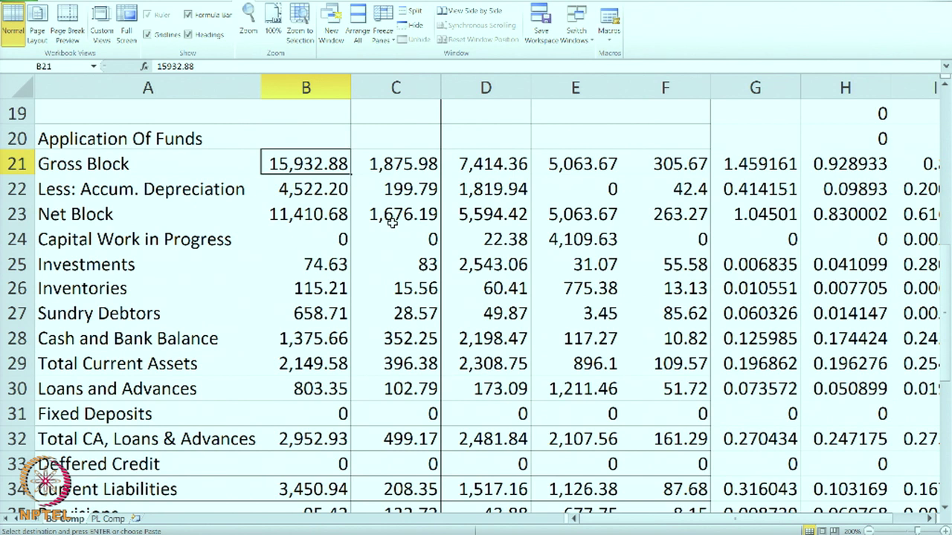
pyautogui.click(510, 165)
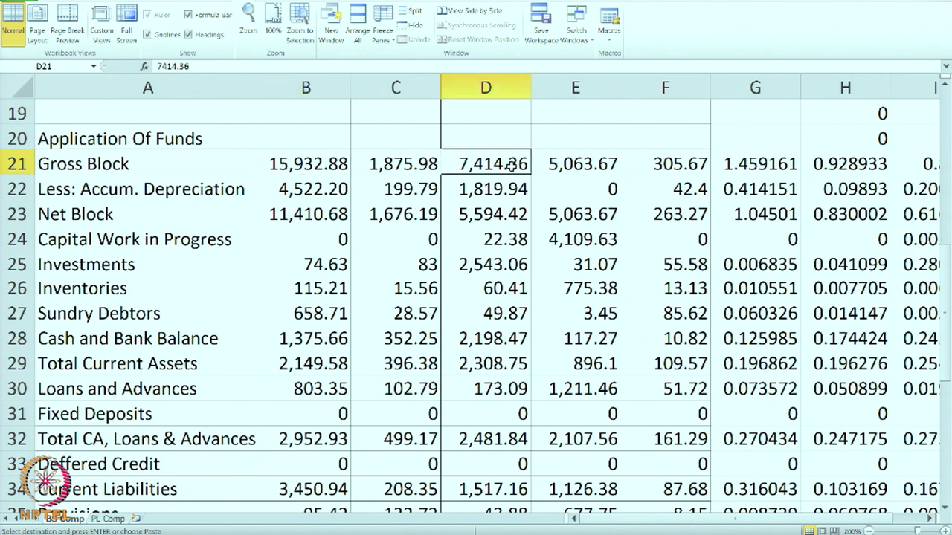
pyautogui.click(410, 165)
pyautogui.click(549, 164)
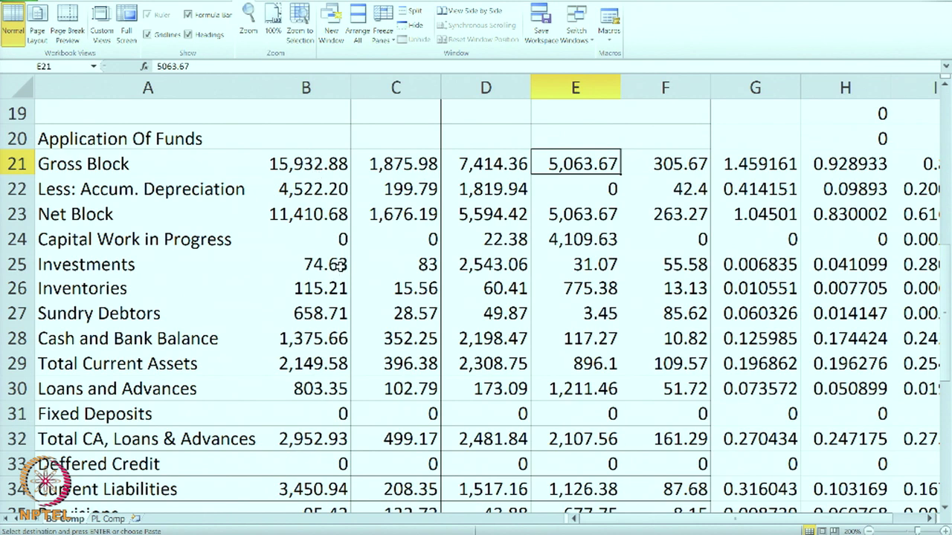
pyautogui.scroll(-1, 399, 235)
pyautogui.scroll(-1, 384, 236)
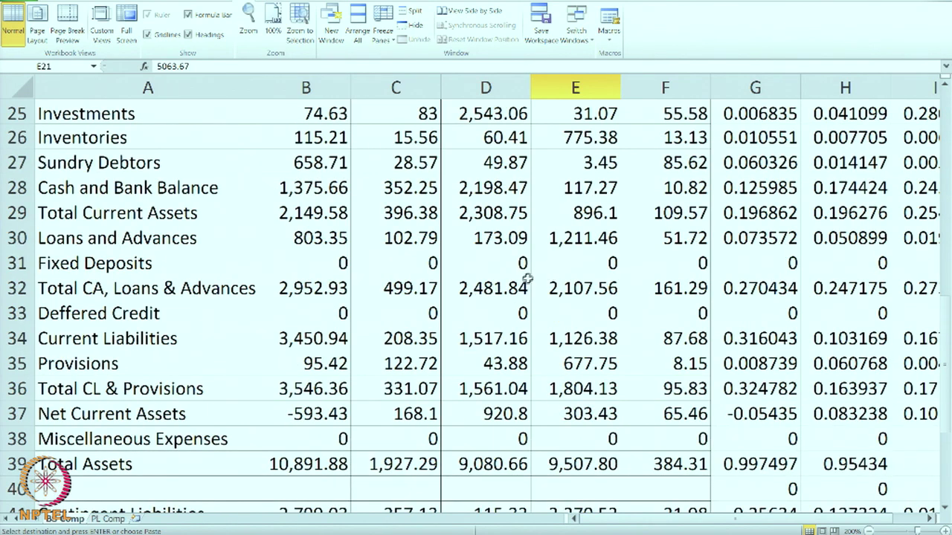
# Step: Hide columns B to F containing the rupee figures of the balance sheet
pyautogui.scroll(8, 525, 276)
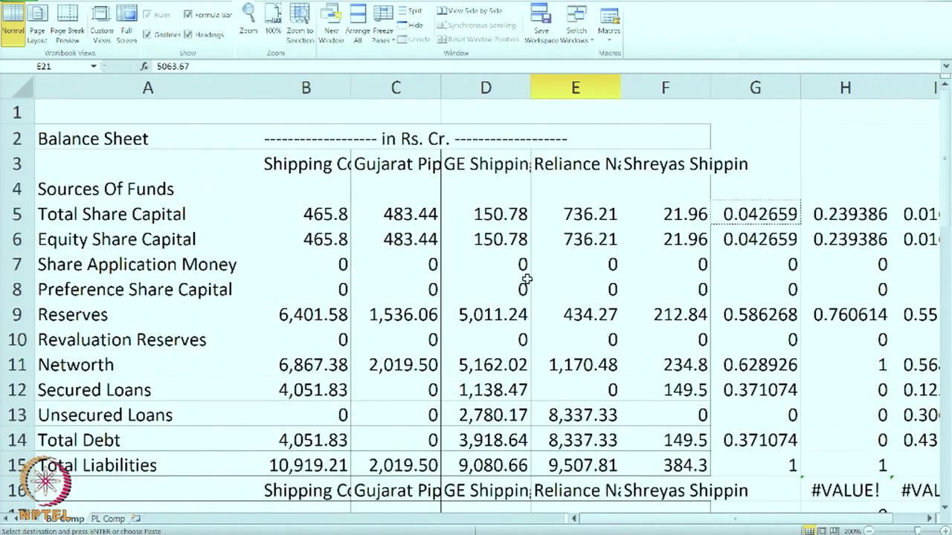
pyautogui.moveTo(308, 85); pyautogui.dragTo(631, 132)
pyautogui.rightClick(504, 217)
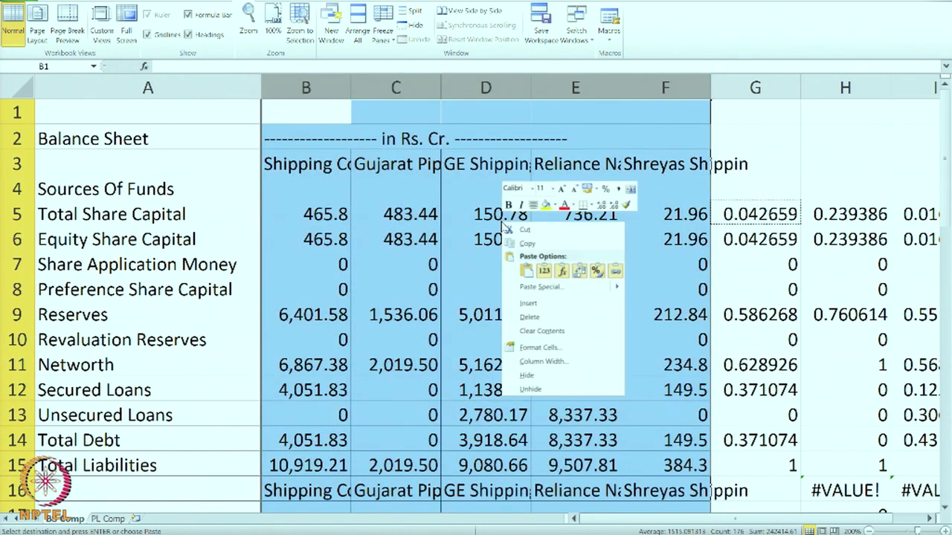
pyautogui.click(530, 375)
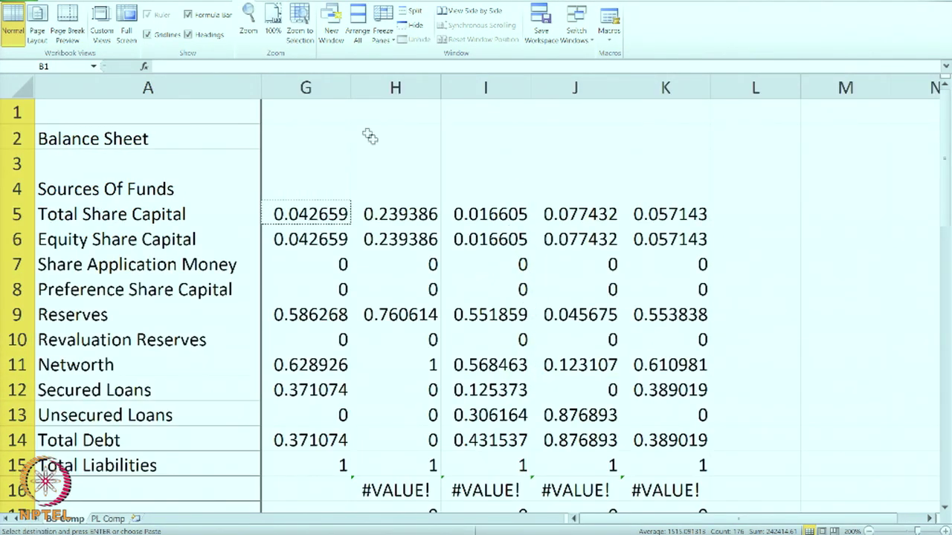
# Step: Format the common-size ratios in G5:K42 as percentages
pyautogui.moveTo(299, 217); pyautogui.dragTo(609, 416)
pyautogui.moveTo(558, 461); pyautogui.dragTo(646, 417)
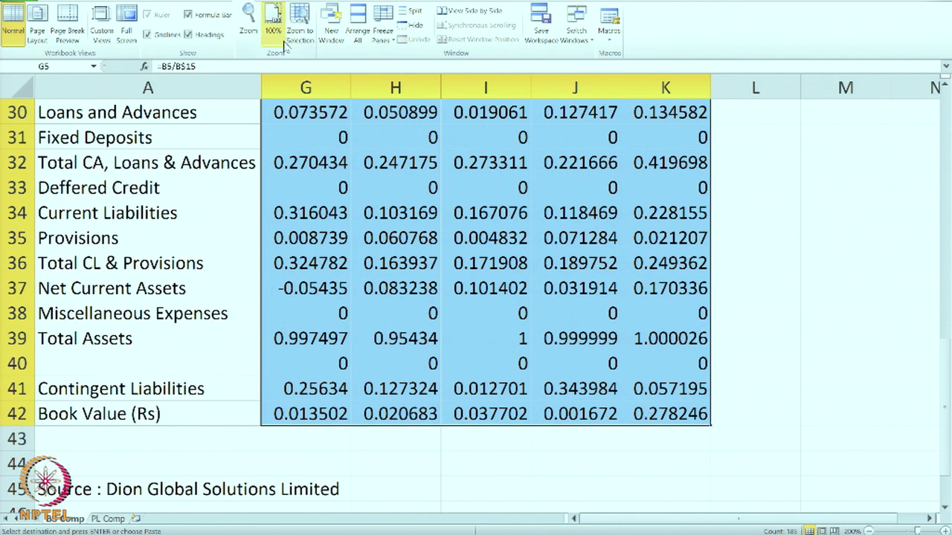
pyautogui.click(54, 2)
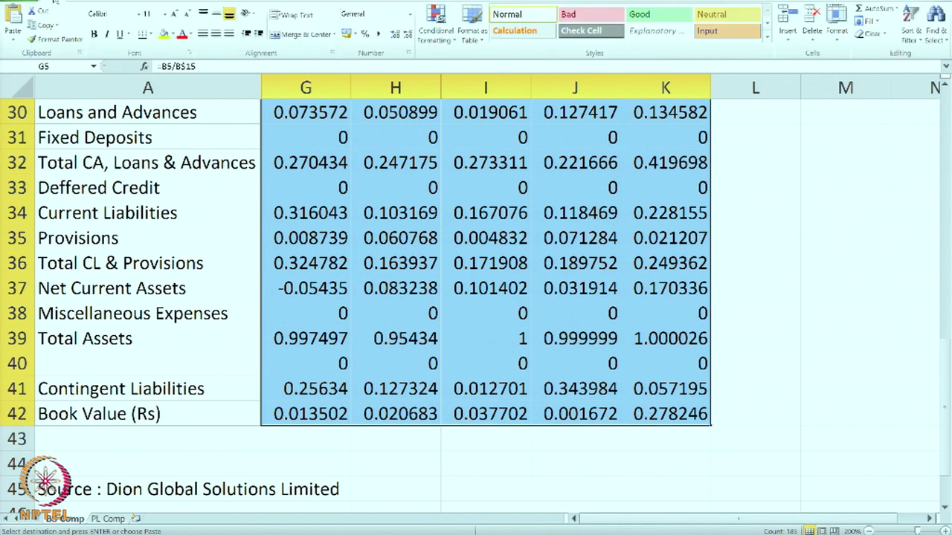
pyautogui.click(365, 35)
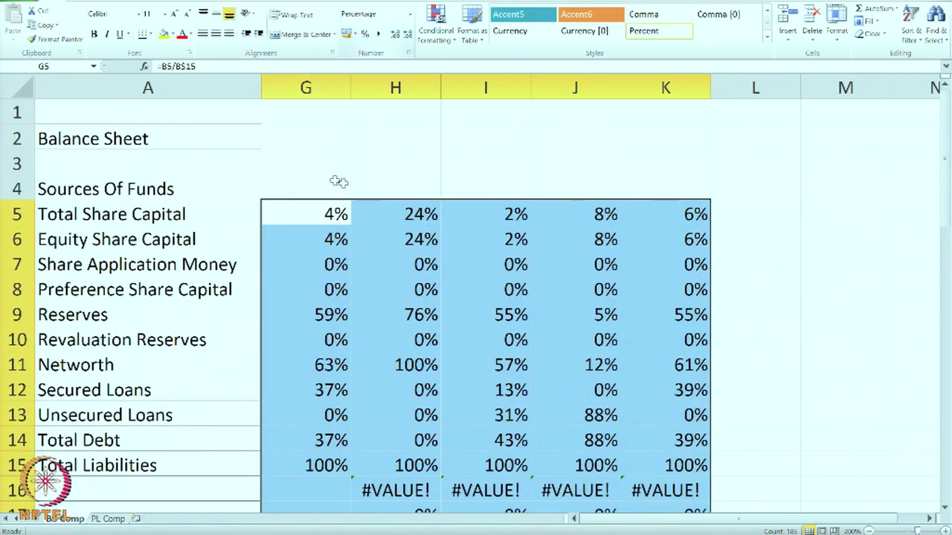
pyautogui.click(413, 186)
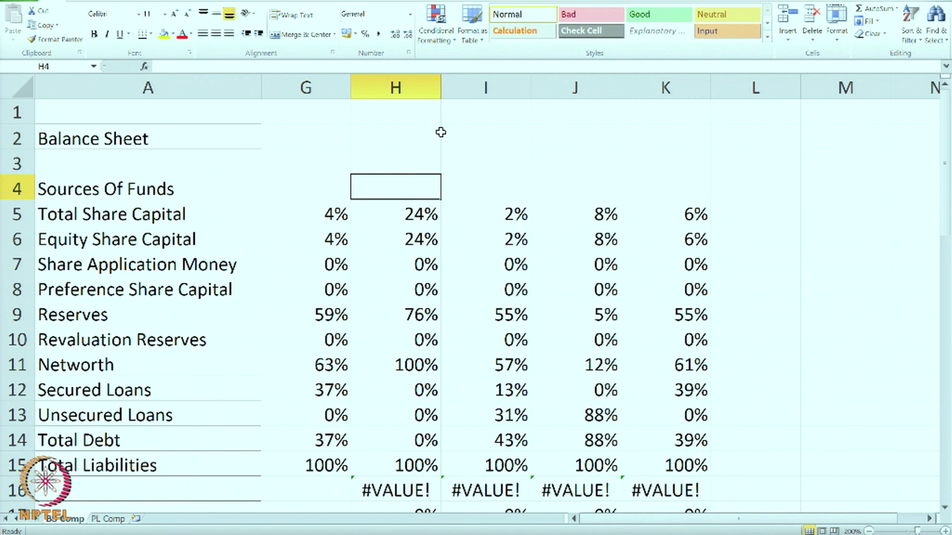
# Step: Compare the percentage shares of share capital, Reserves and Networth in total liabilities for the first two companies
pyautogui.click(302, 213)
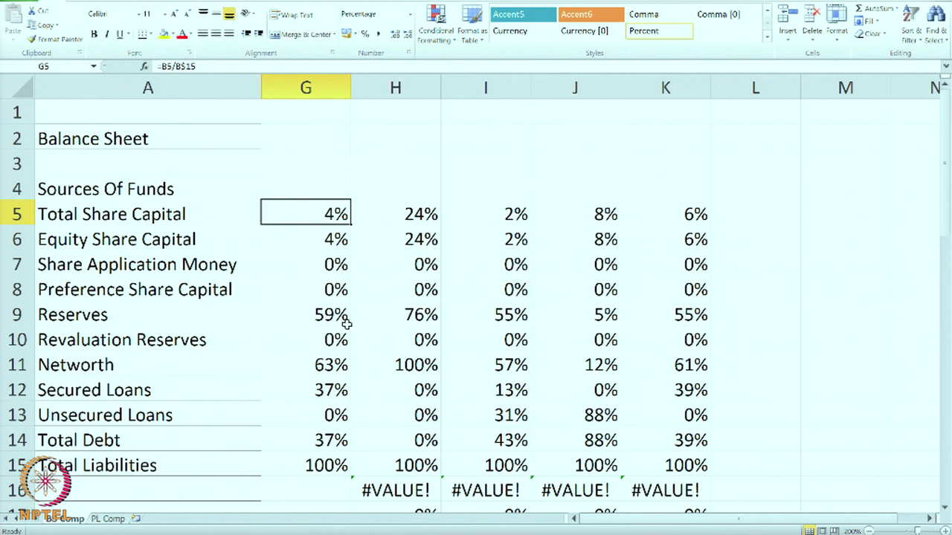
pyautogui.click(319, 316)
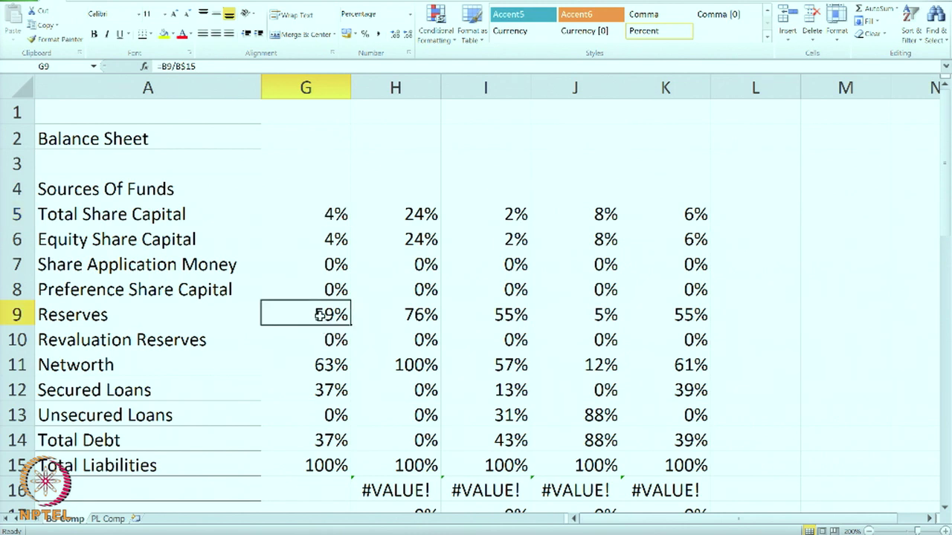
pyautogui.click(432, 314)
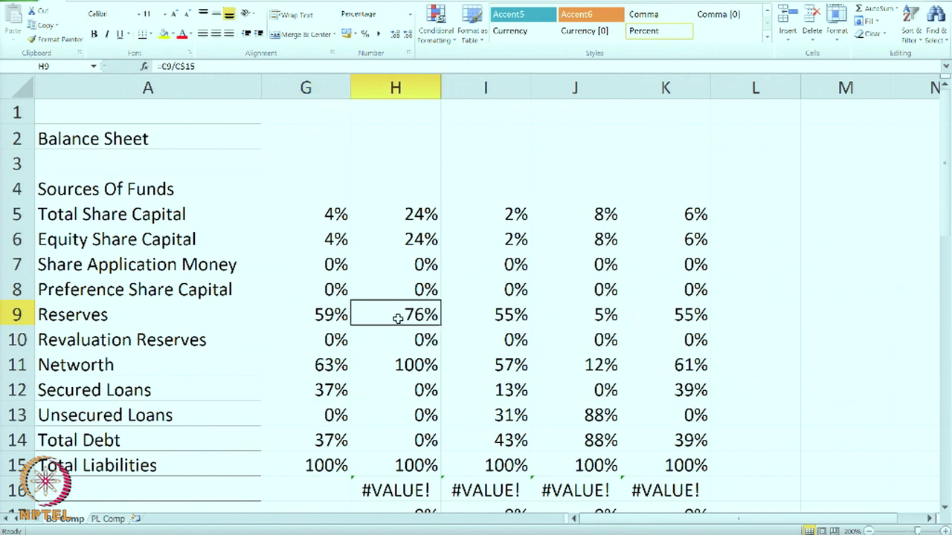
pyautogui.scroll(-1, 397, 314)
pyautogui.scroll(1, 432, 198)
pyautogui.scroll(-1, 432, 198)
pyautogui.scroll(1, 432, 198)
pyautogui.click(399, 244)
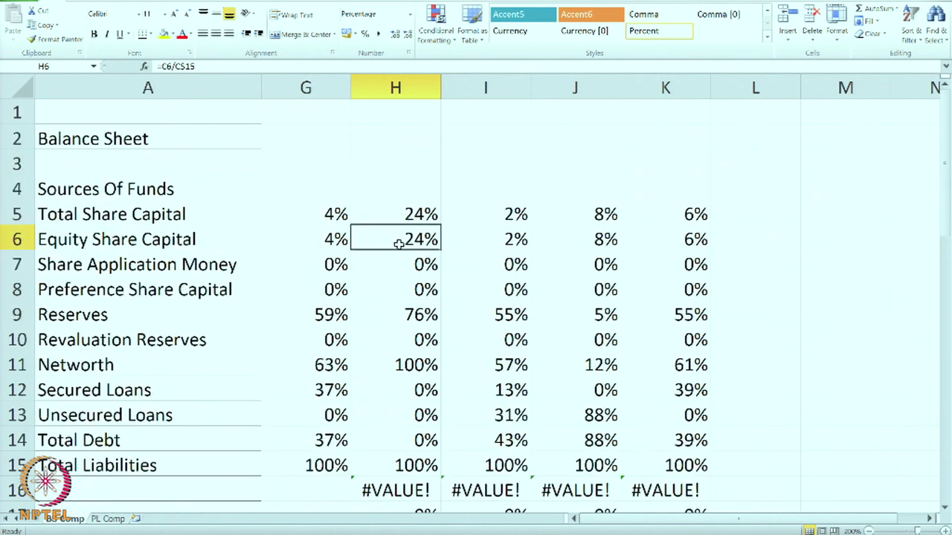
pyautogui.click(397, 312)
pyautogui.scroll(-1, 435, 272)
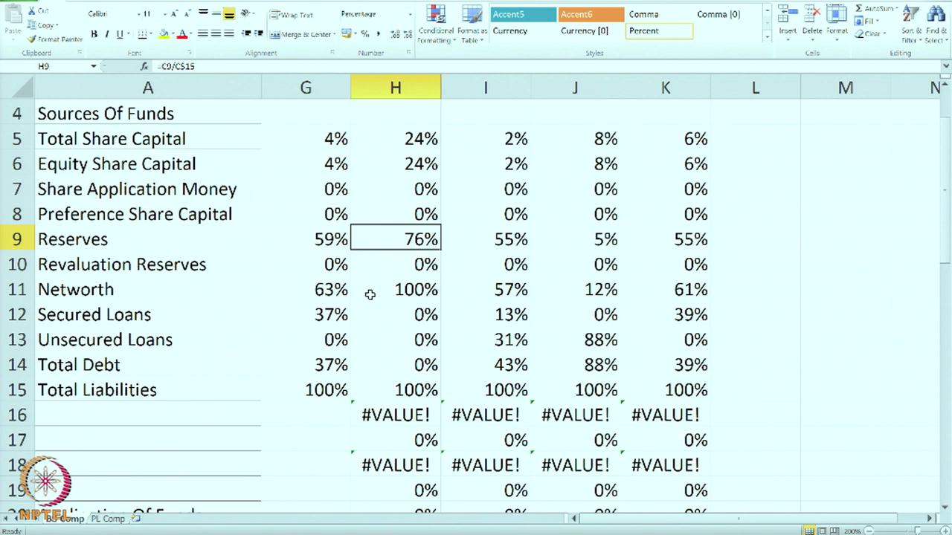
pyautogui.click(414, 289)
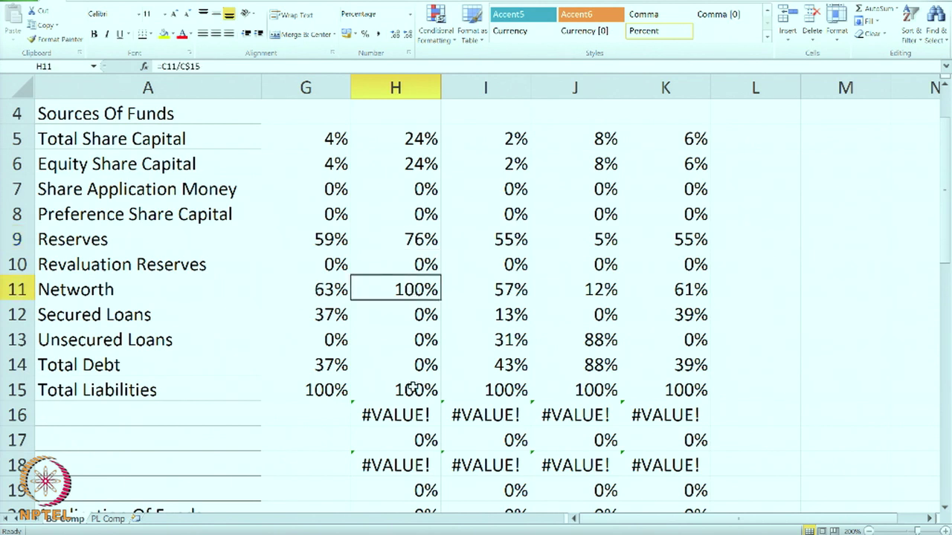
pyautogui.click(319, 289)
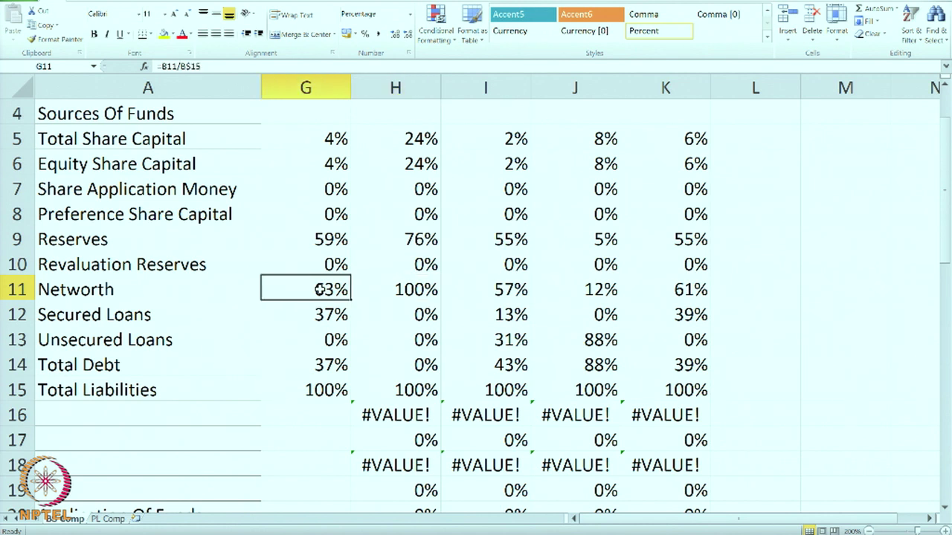
# Step: Compare the Networth, Secured Loans and Total Debt percentages of total liabilities across the companies
pyautogui.click(316, 314)
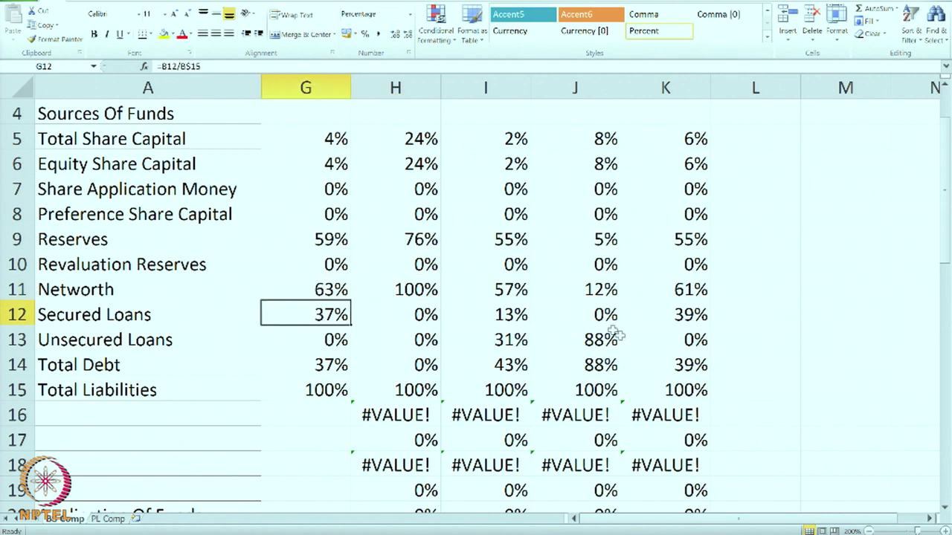
pyautogui.click(503, 290)
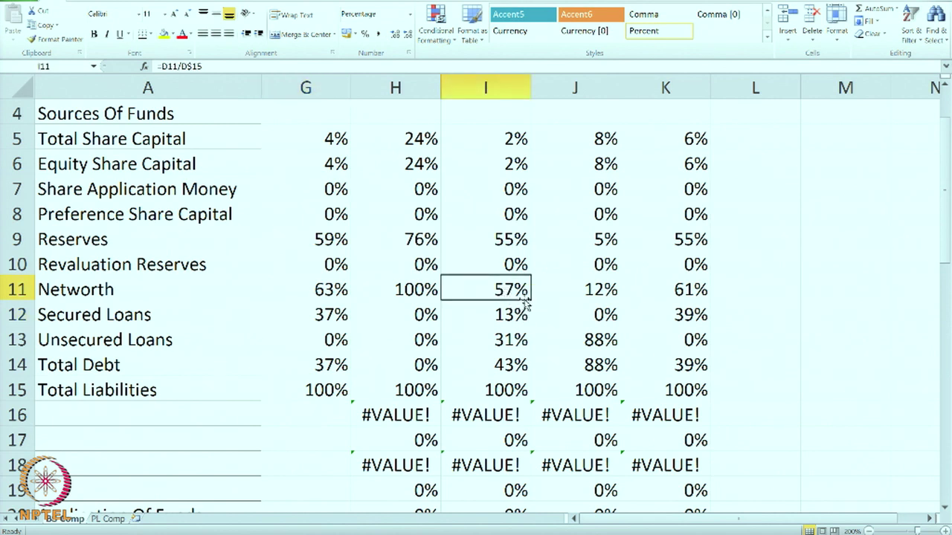
pyautogui.click(511, 365)
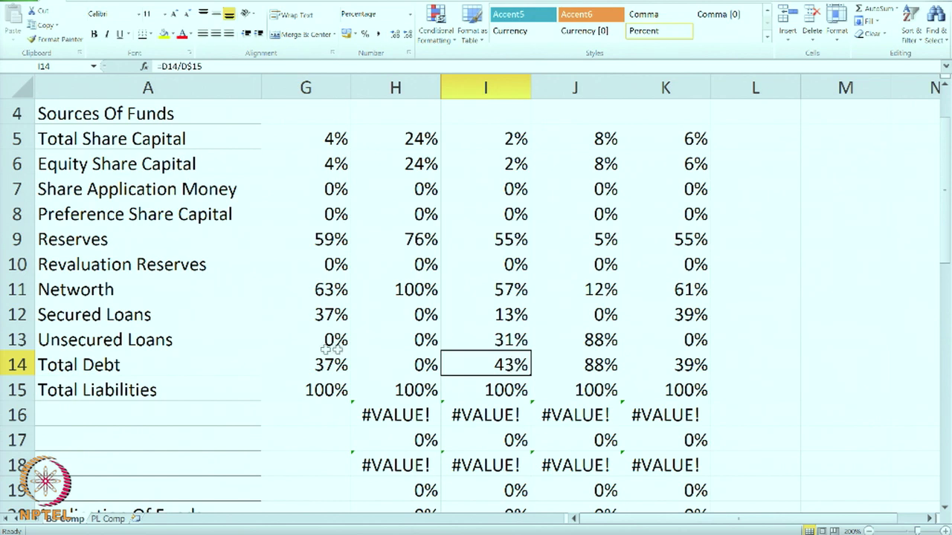
pyautogui.click(320, 372)
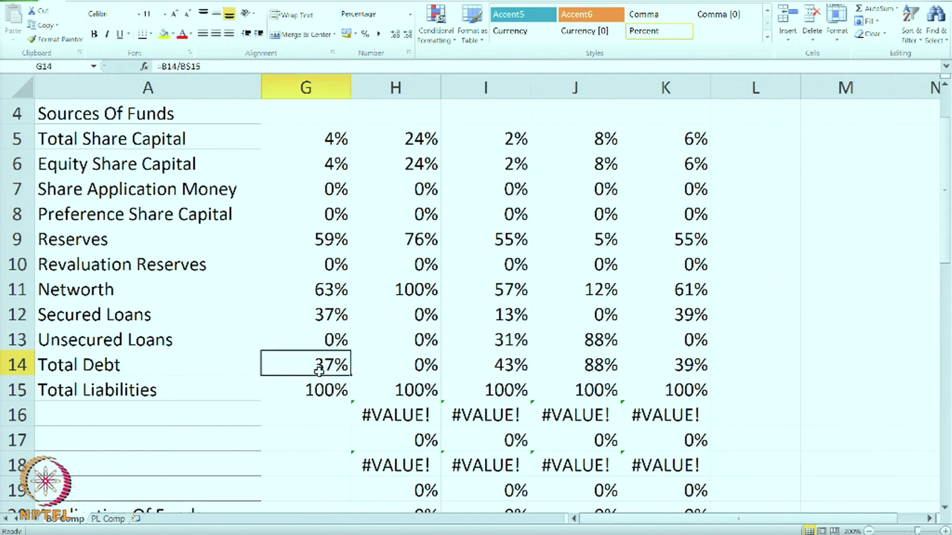
pyautogui.click(316, 290)
pyautogui.click(420, 364)
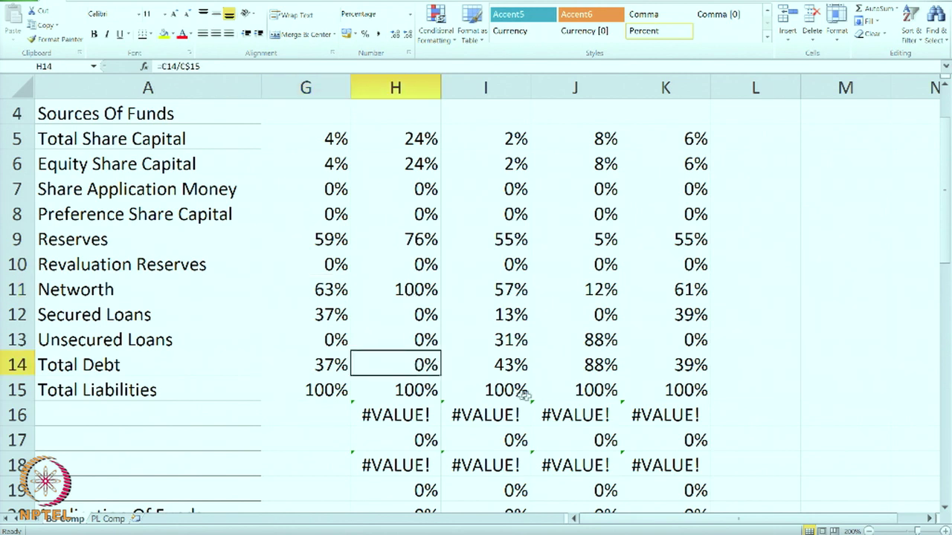
pyautogui.click(507, 371)
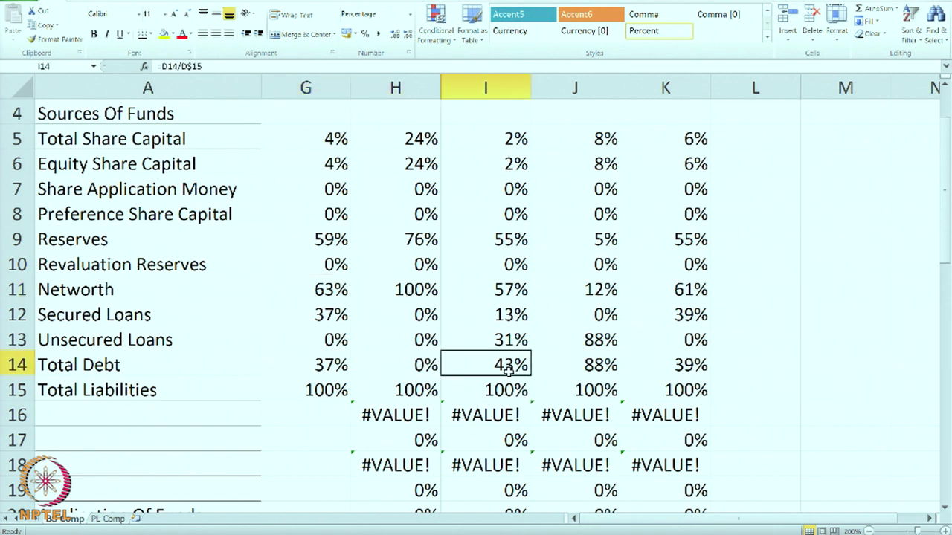
pyautogui.click(506, 292)
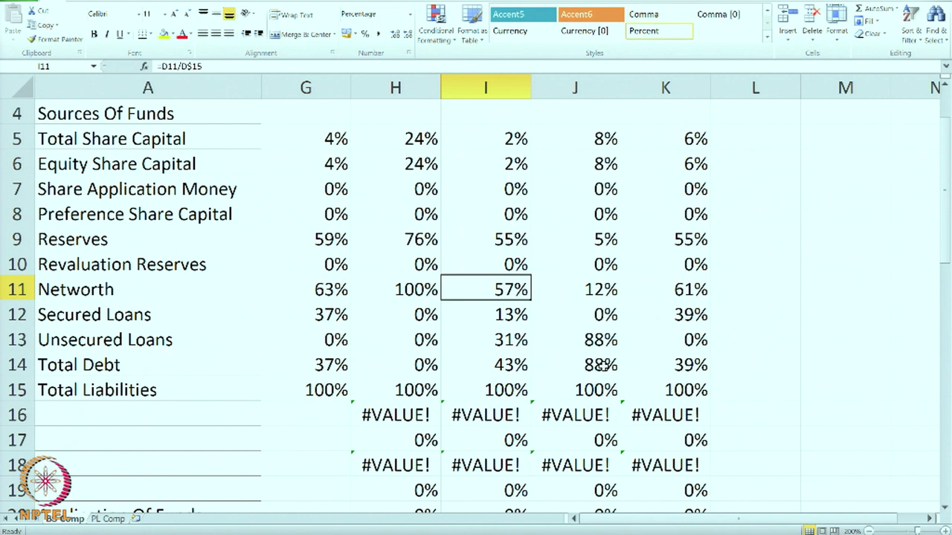
pyautogui.click(693, 375)
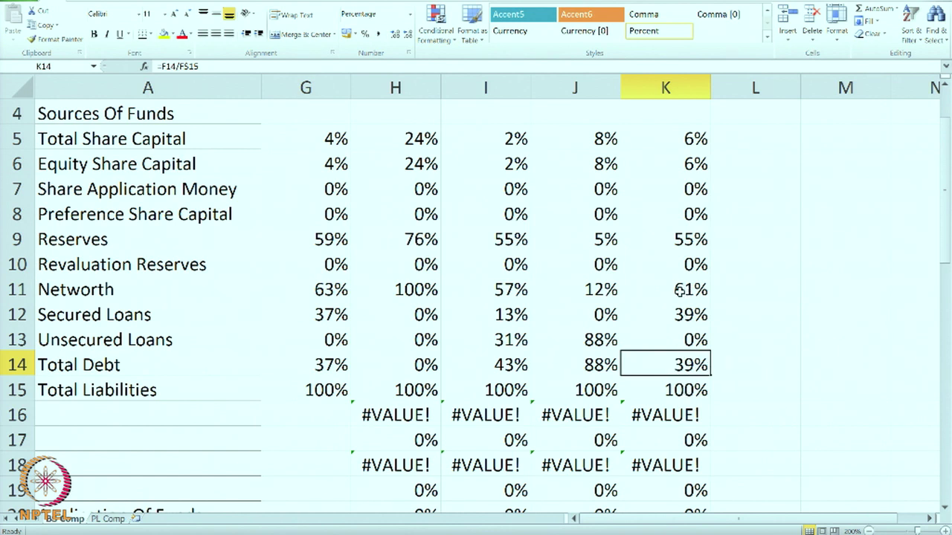
# Step: Examine the Gross Block and Net Block percentages of the first company and the Capital Work in Progress share of the fourth
pyautogui.scroll(-4, 577, 344)
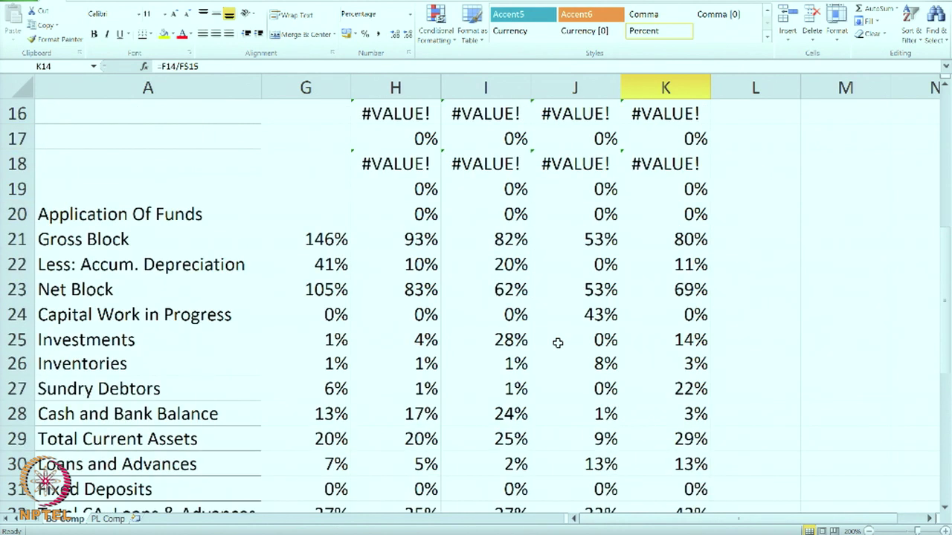
pyautogui.scroll(-1, 557, 343)
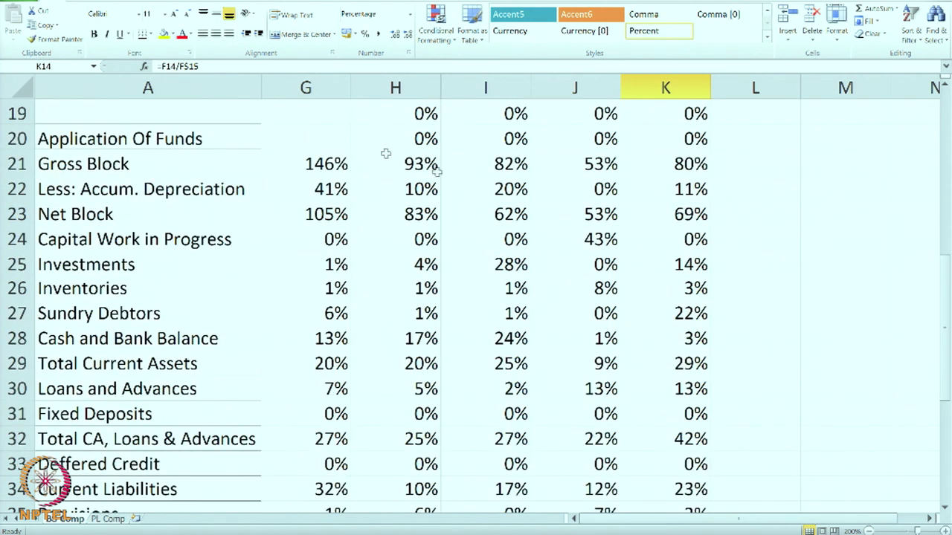
pyautogui.click(301, 164)
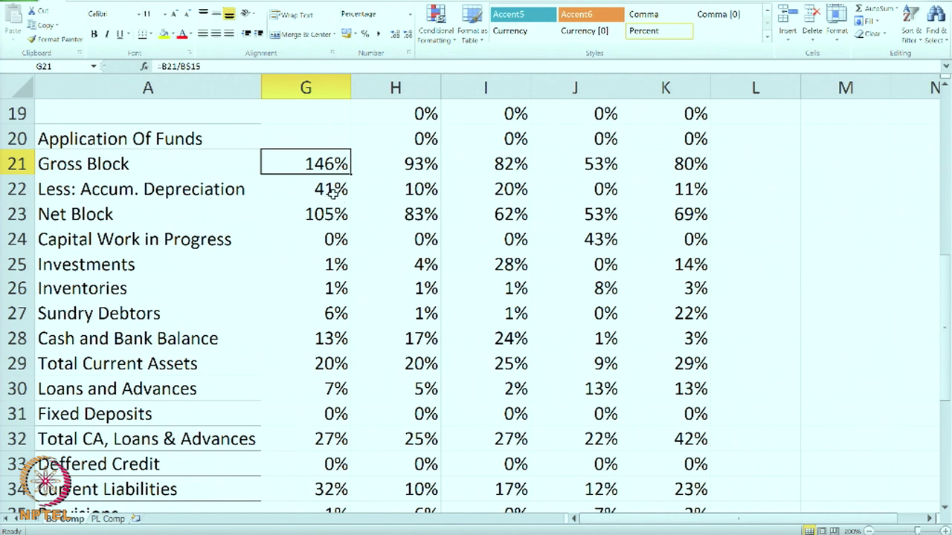
pyautogui.click(321, 215)
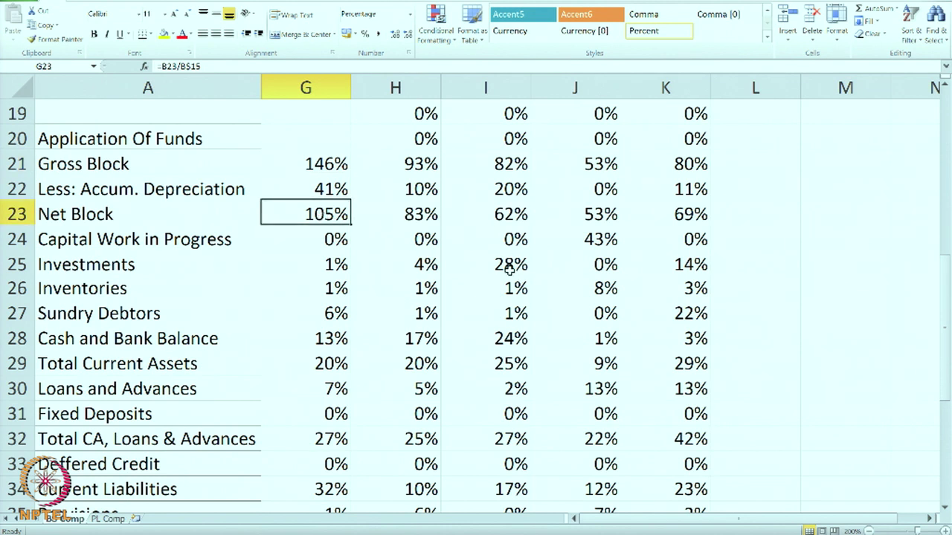
pyautogui.scroll(-1, 498, 310)
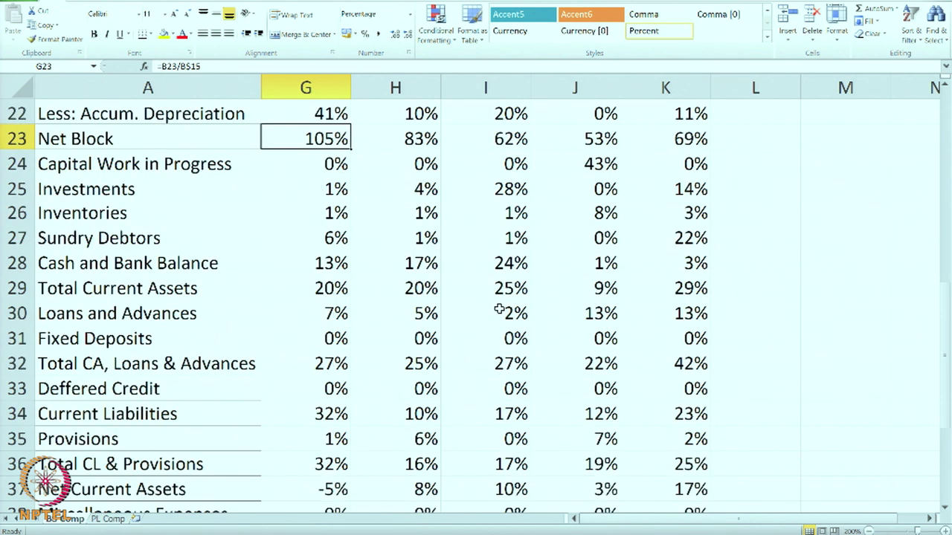
pyautogui.scroll(-1, 498, 310)
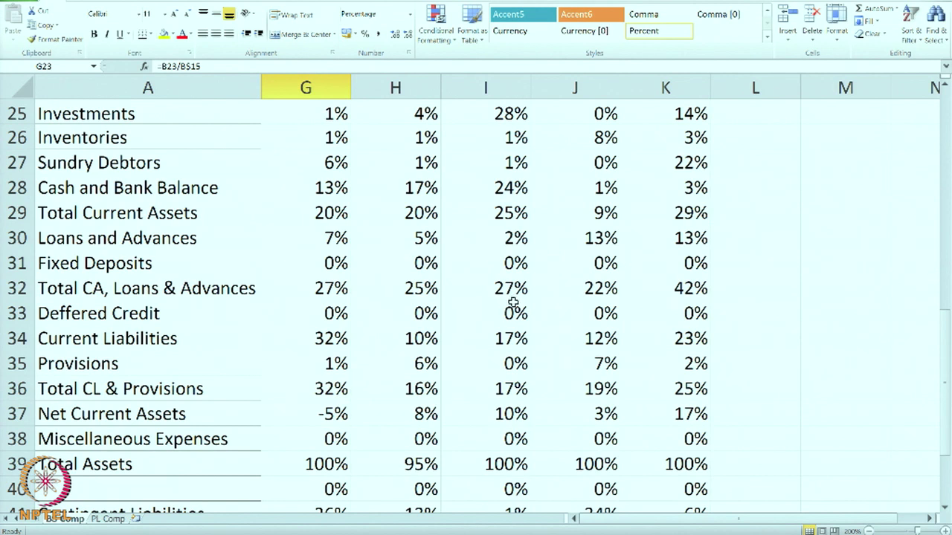
pyautogui.scroll(2, 513, 302)
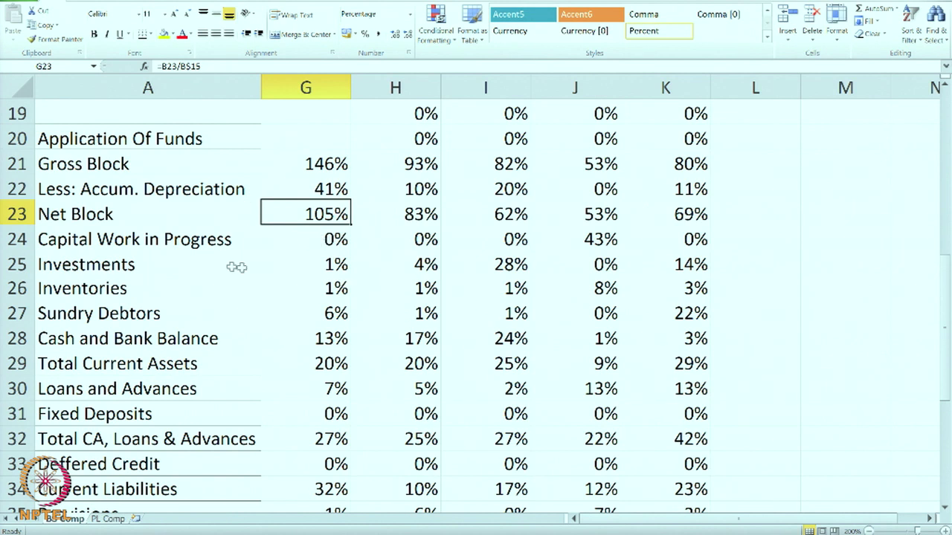
pyautogui.click(604, 245)
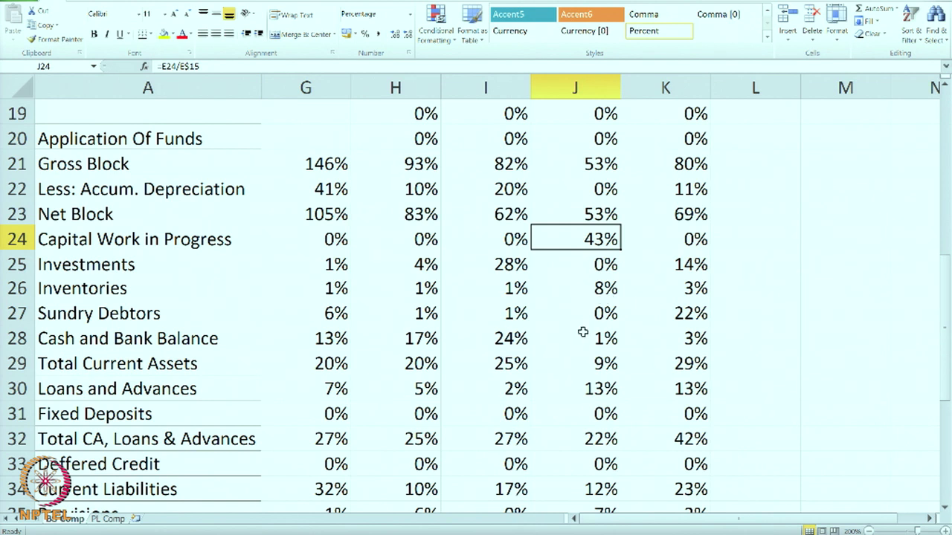
# Step: Compare the Total Current Assets shares of the first two companies and review Current Liabilities down to Book Value
pyautogui.click(346, 370)
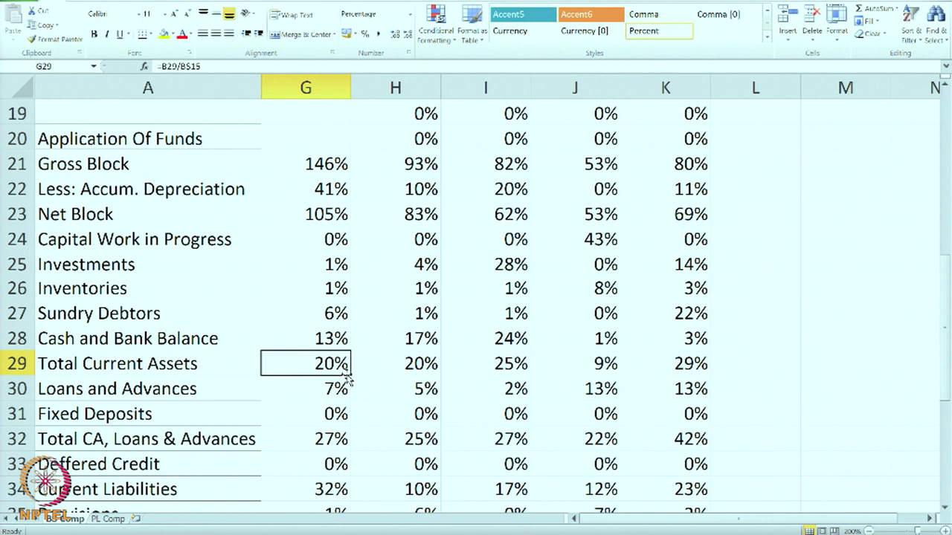
pyautogui.click(409, 368)
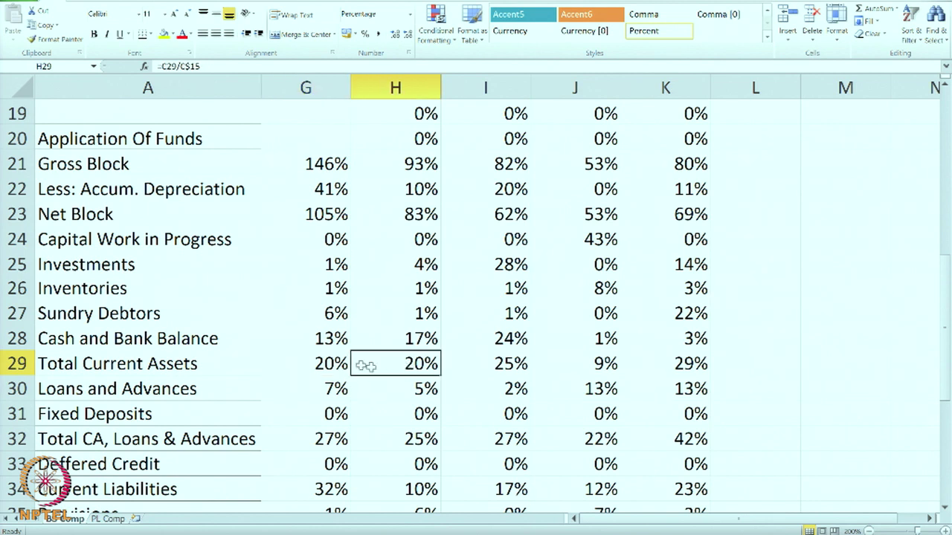
pyautogui.scroll(-1, 629, 355)
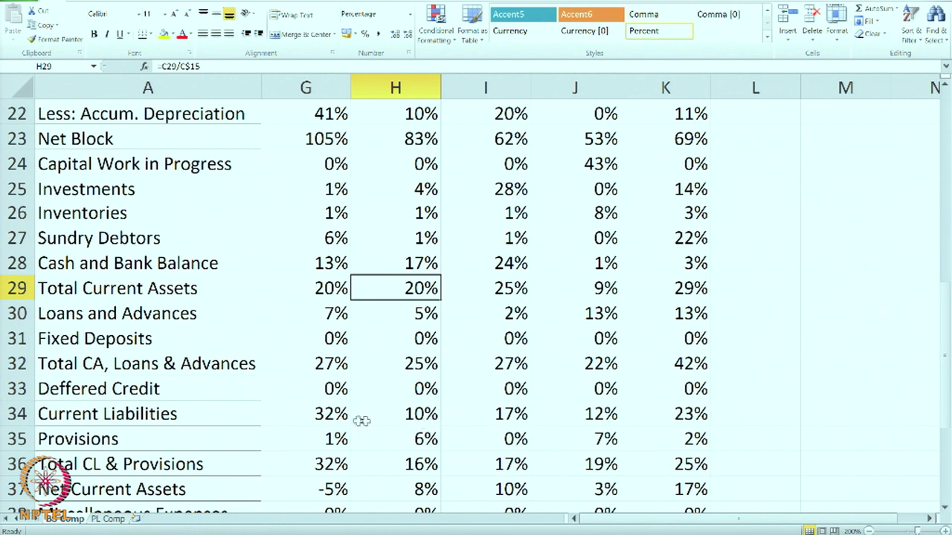
pyautogui.click(323, 417)
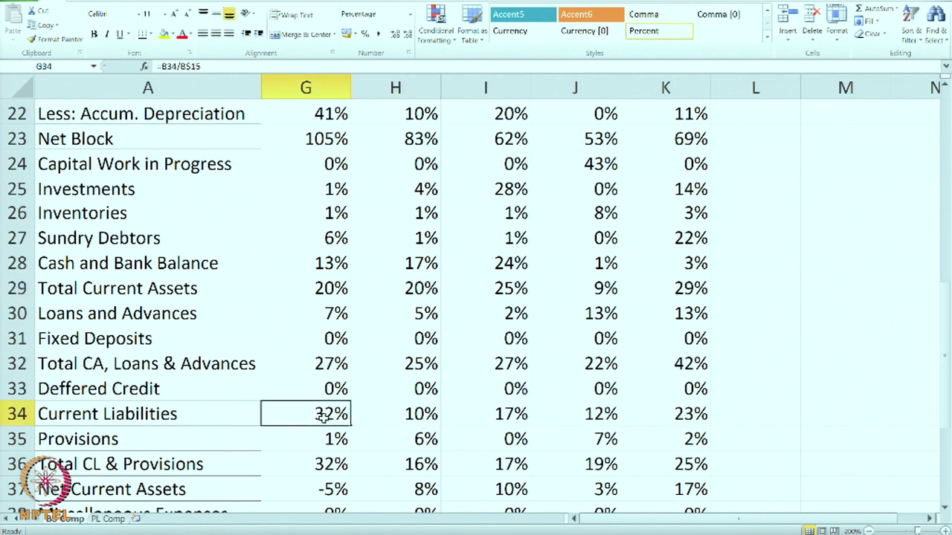
pyautogui.scroll(-1, 479, 422)
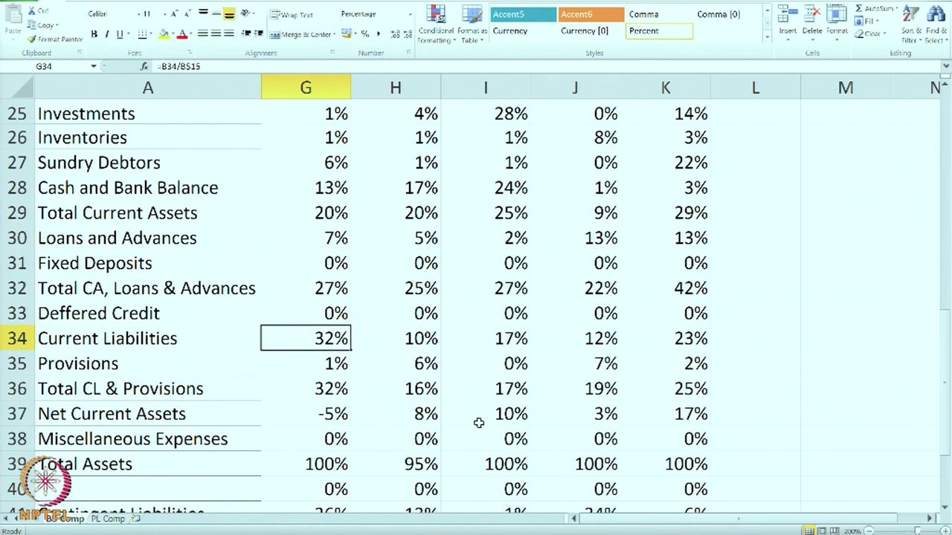
pyautogui.scroll(-1, 479, 422)
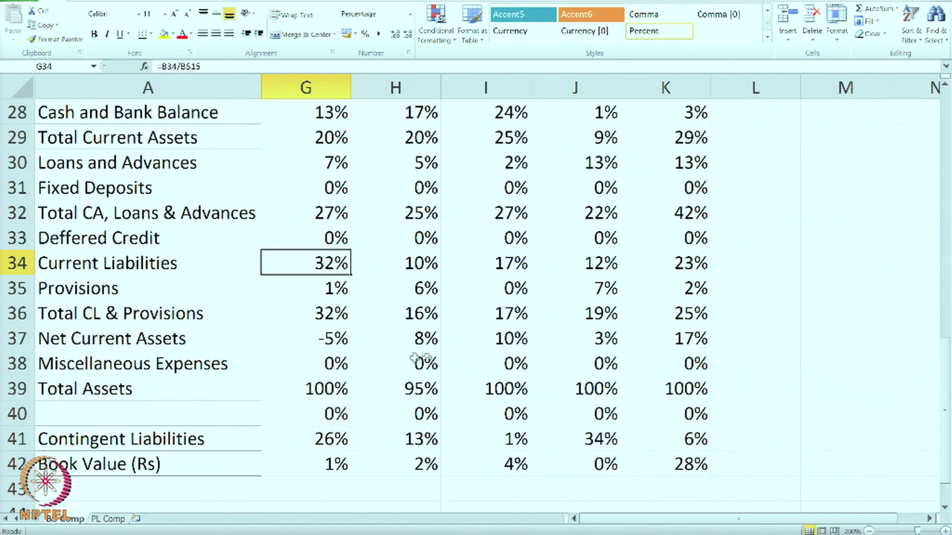
# Step: Return to Sources Of Funds and examine the fourth company's Networth percentage in J11
pyautogui.scroll(1, 606, 402)
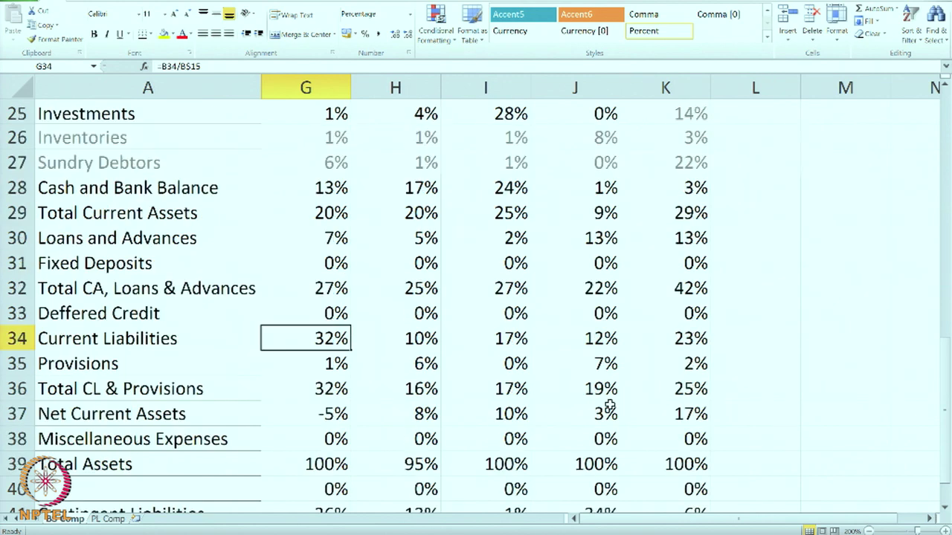
pyautogui.scroll(5, 608, 405)
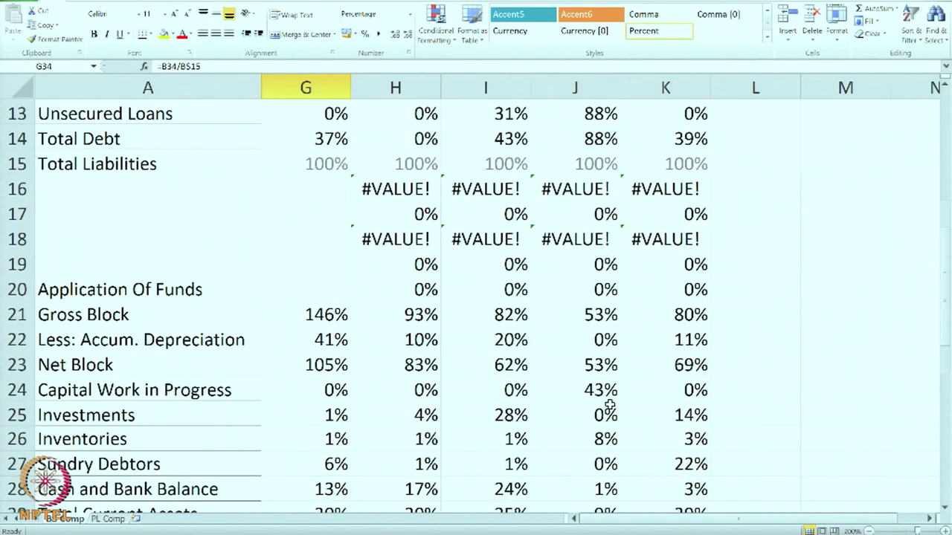
pyautogui.scroll(3, 609, 405)
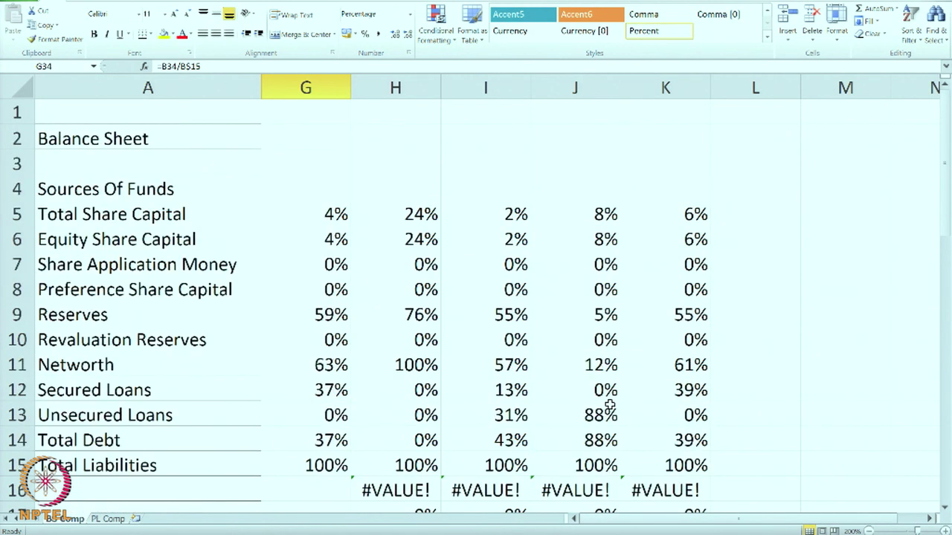
pyautogui.click(595, 366)
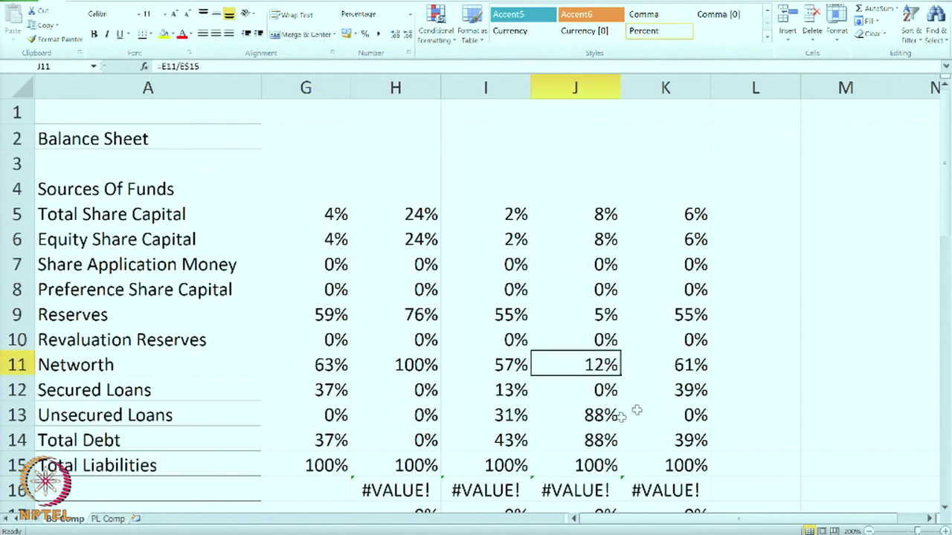